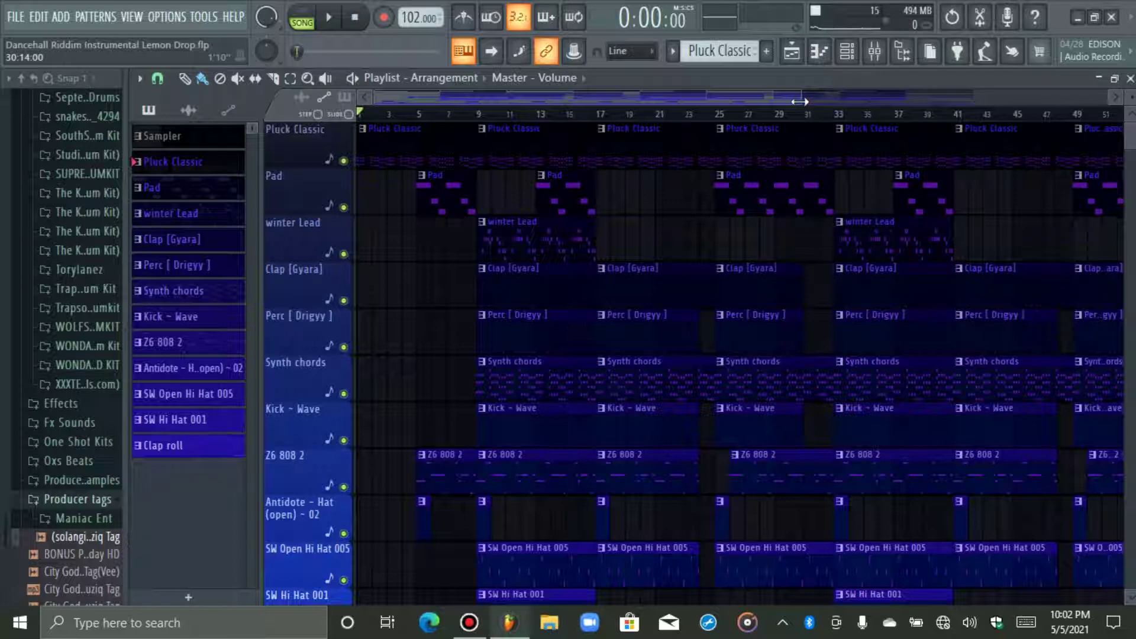
Play the arrangement from the beginning to past bar 12 while looking over its tracks, and stop playback.
drag(800, 102, 766, 98)
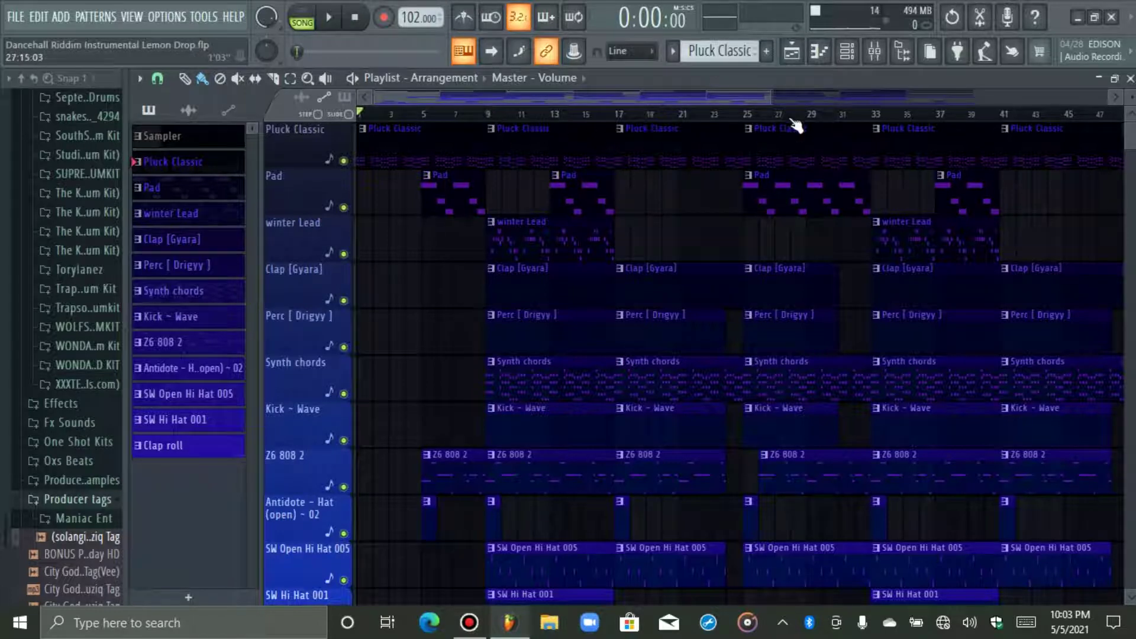
drag(766, 98, 993, 97)
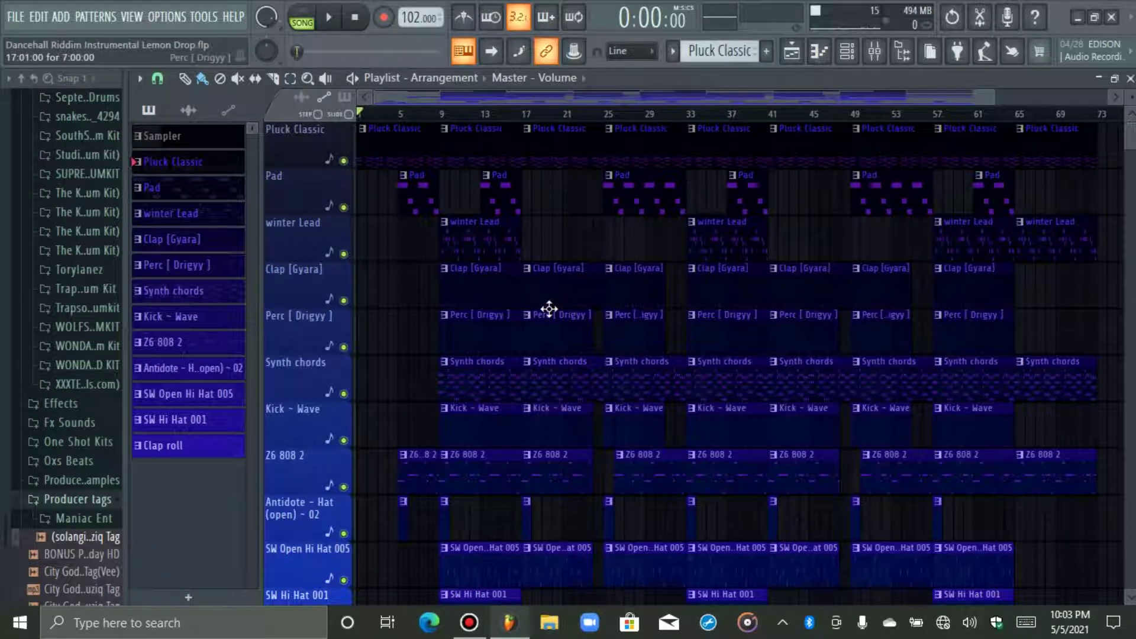
click(996, 103)
drag(995, 102, 850, 102)
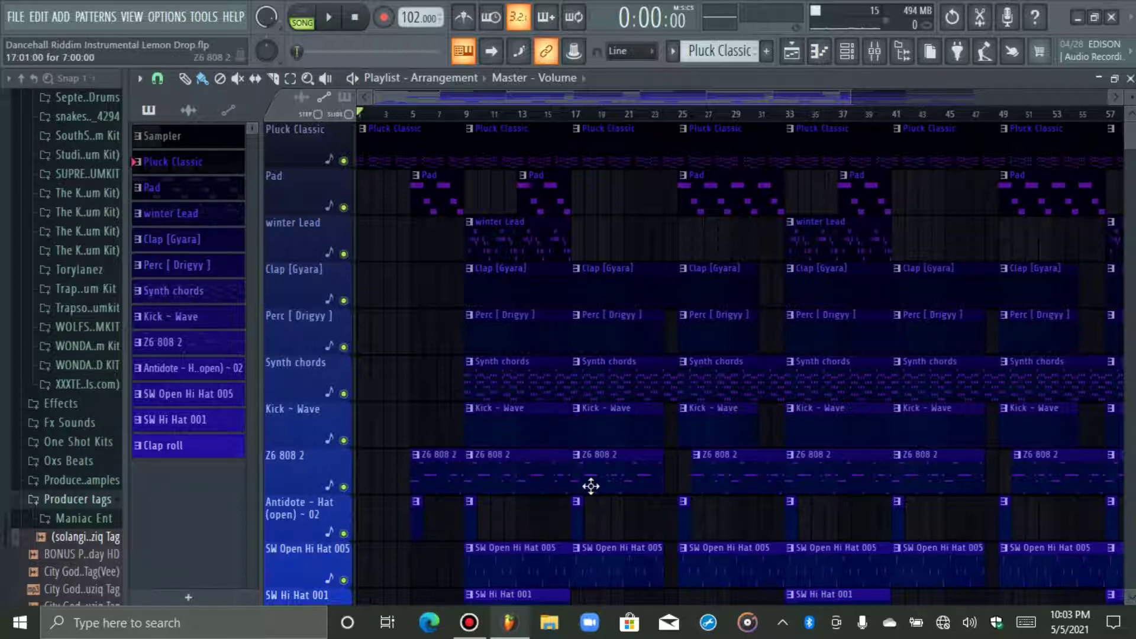
click(335, 23)
drag(850, 98, 750, 211)
scroll(756, 231, down, 5)
scroll(756, 231, up, 5)
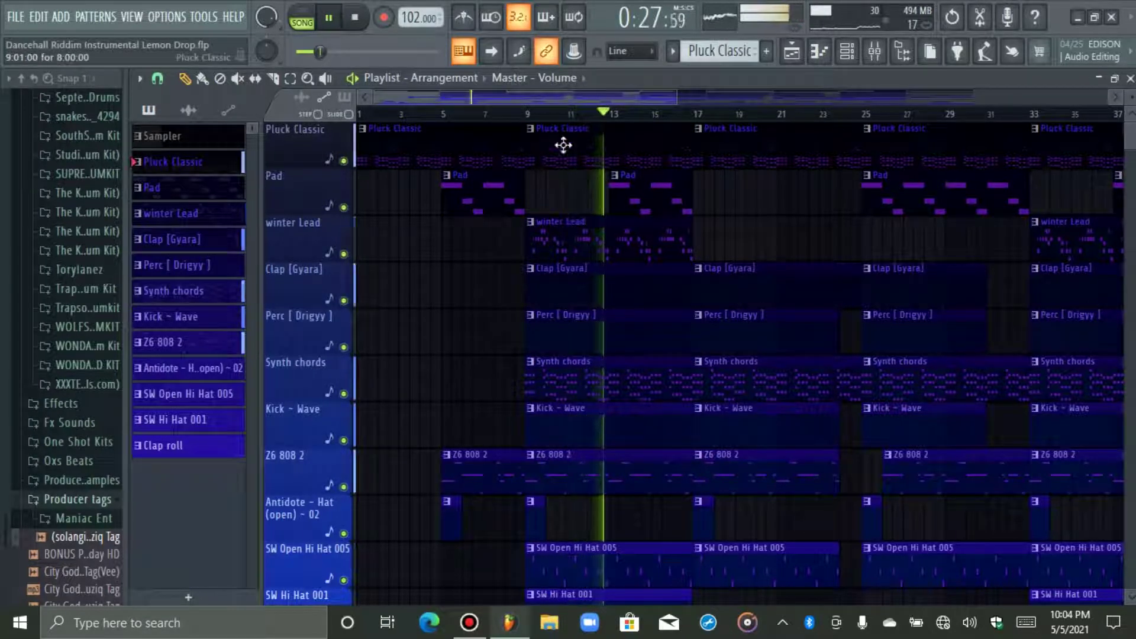
click(354, 17)
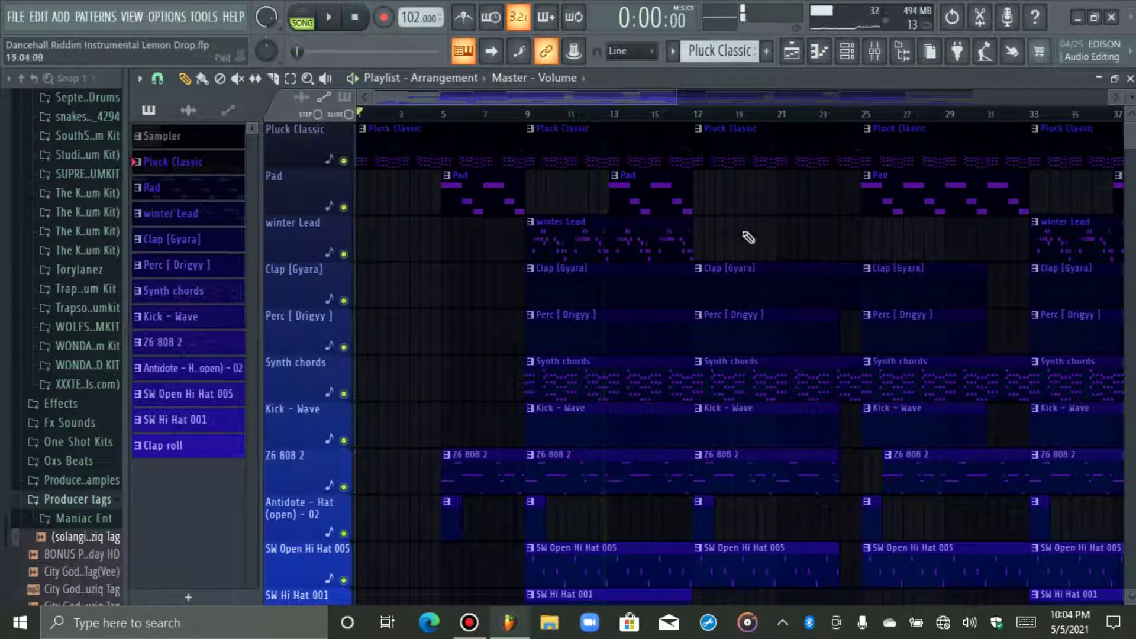
Open the Z6 808 2 clip at bar 9 in the piano roll and examine its bass notes across all eight bars.
double_click(565, 468)
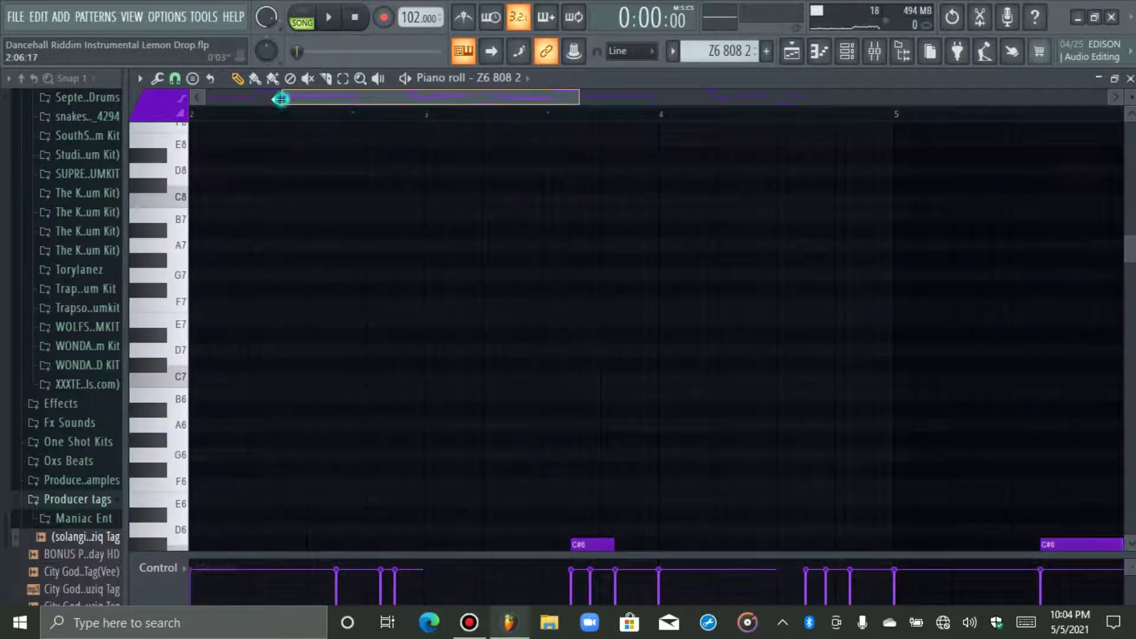
drag(279, 99, 198, 112)
drag(581, 100, 928, 251)
scroll(930, 263, down, 5)
scroll(933, 264, up, 3)
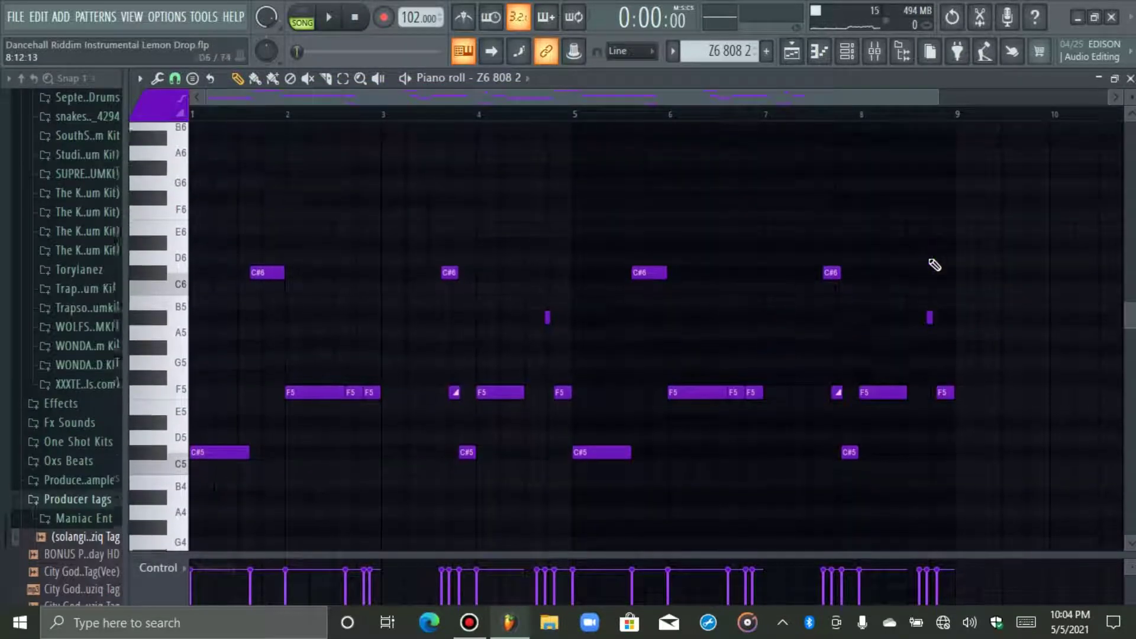
drag(938, 95, 810, 91)
scroll(960, 272, down, 3)
scroll(960, 272, up, 4)
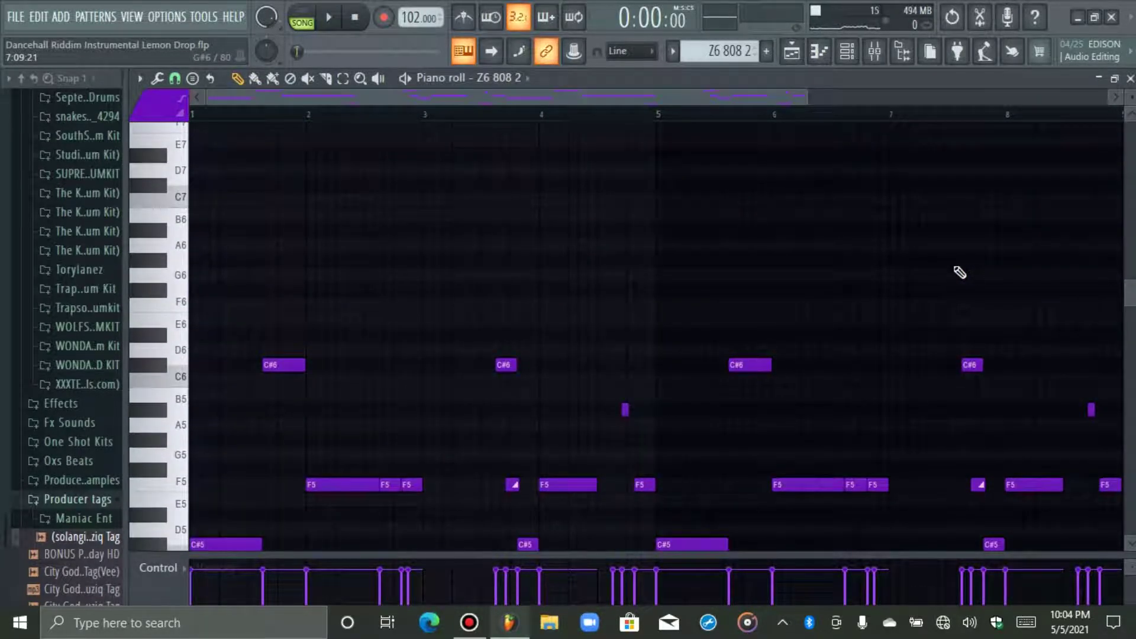
scroll(960, 272, down, 5)
scroll(959, 272, up, 2)
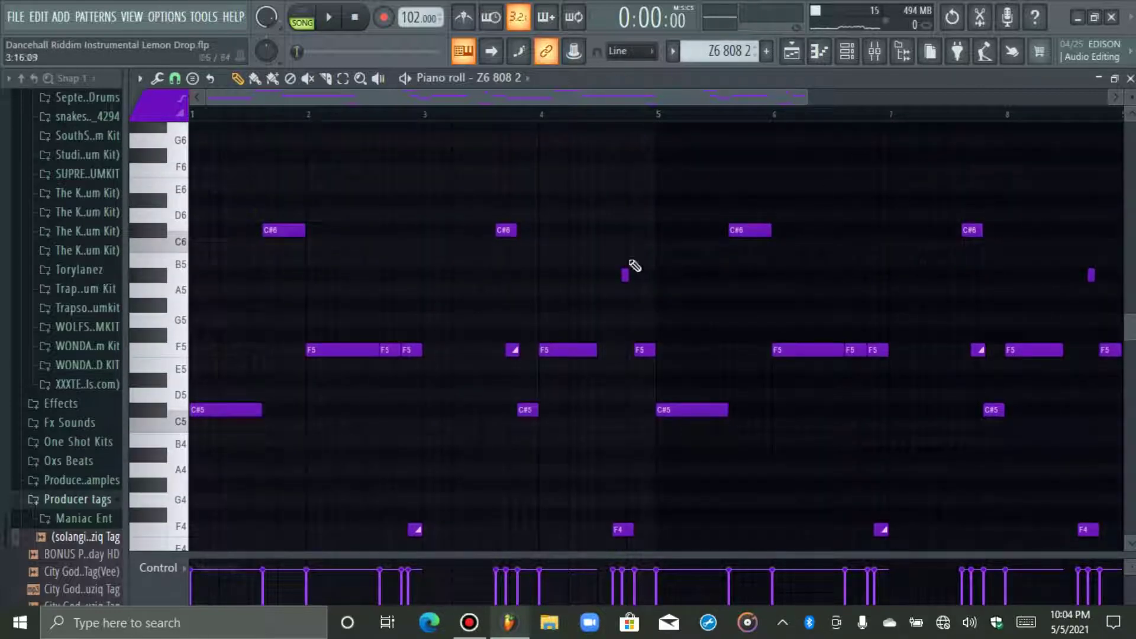
Return to the playlist and mute the Pluck Classic and Synth chords tracks.
click(795, 61)
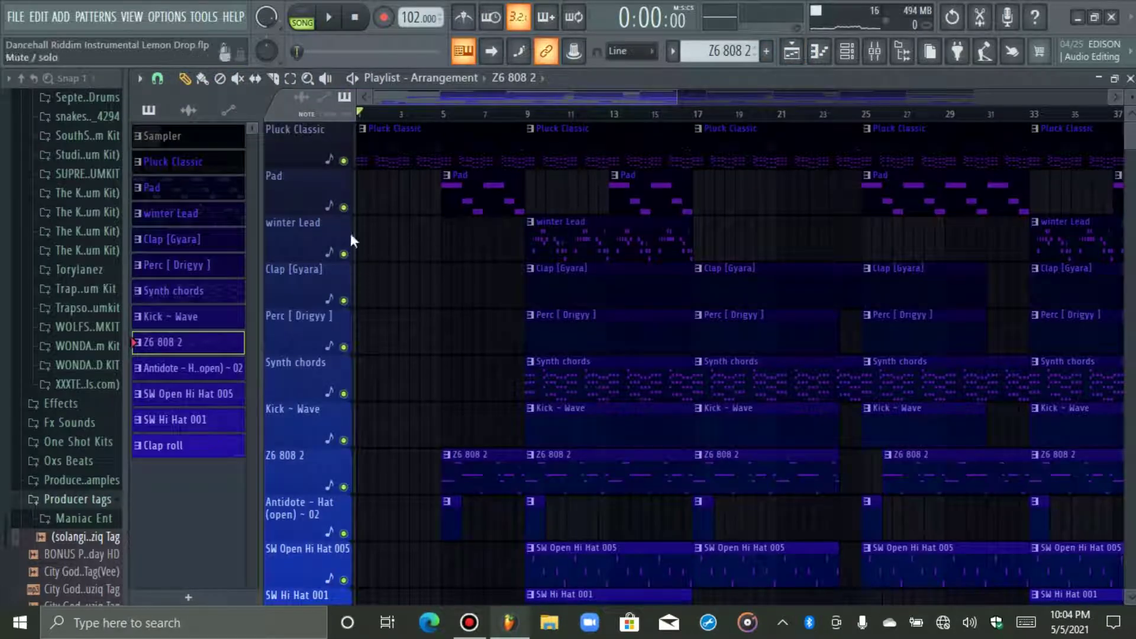
click(349, 163)
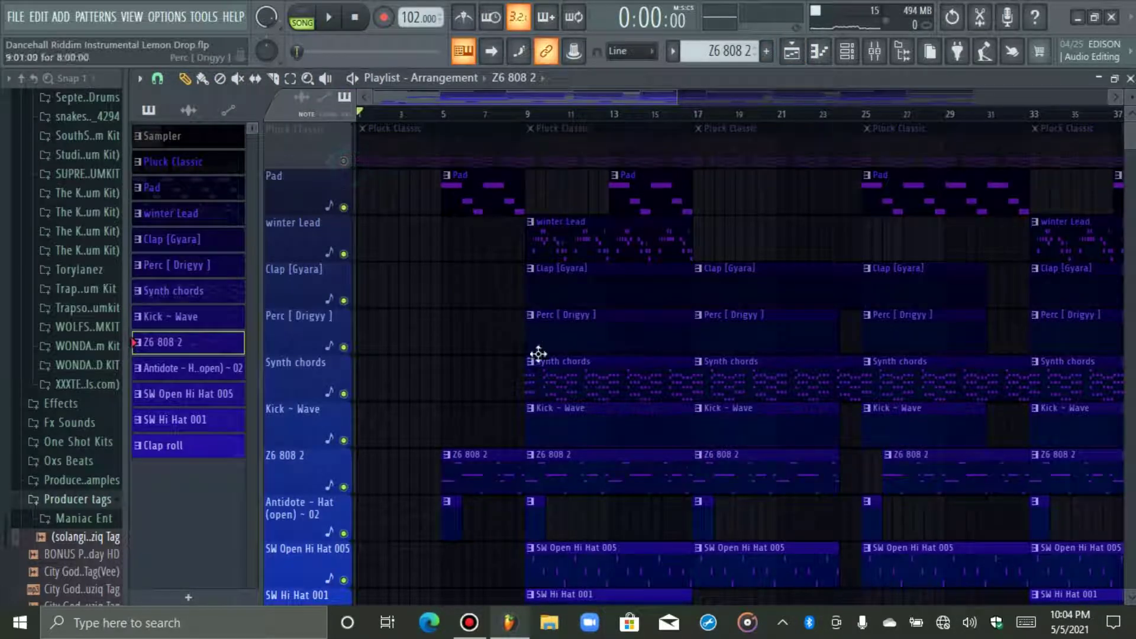
click(345, 392)
Play the arrangement from bar 9 to hear the bass and drums, and stop playback.
click(524, 113)
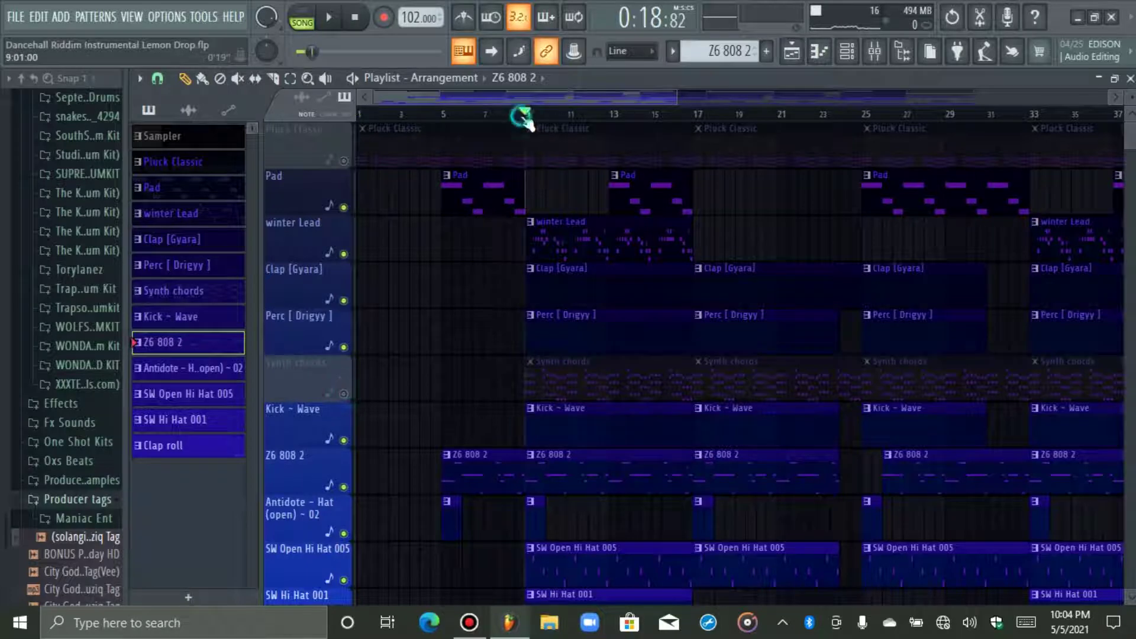
click(329, 18)
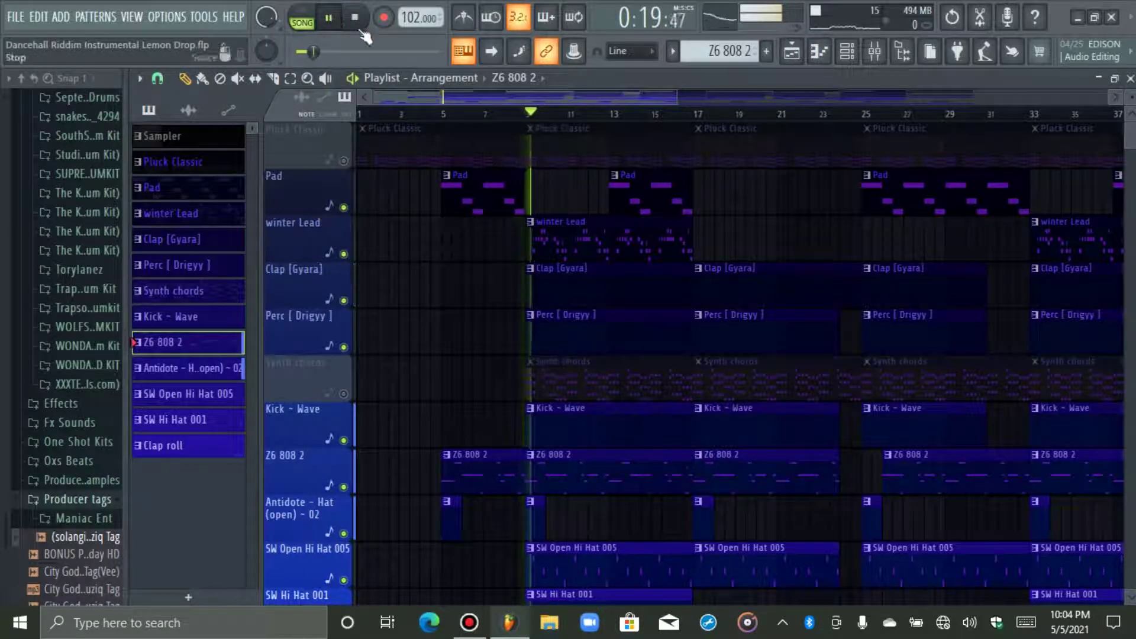
key(space)
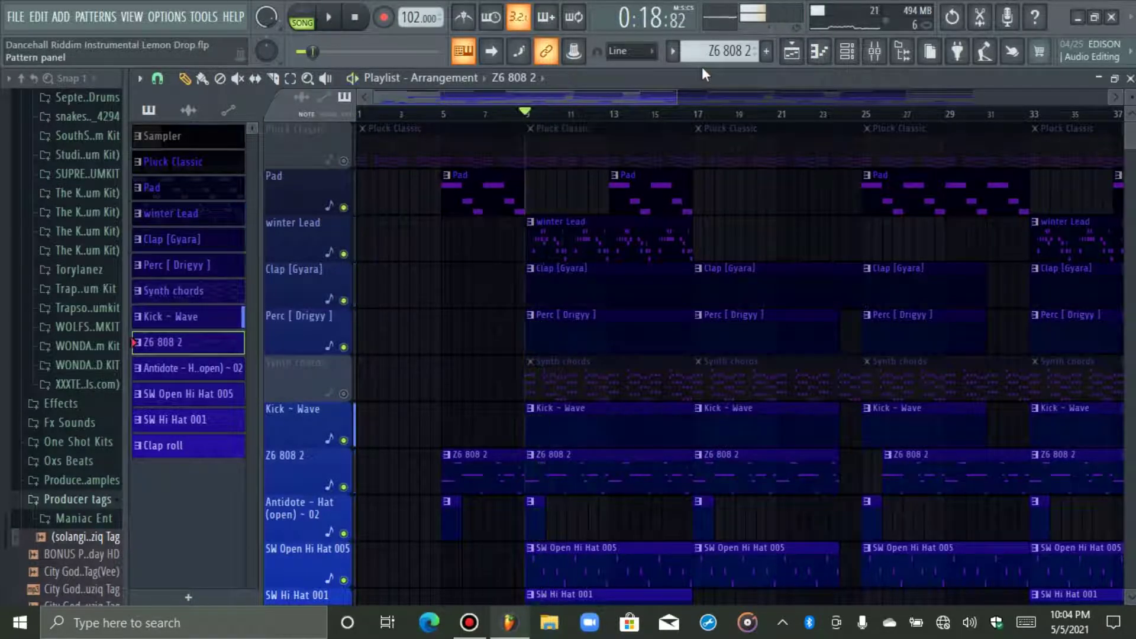
Reopen the Z6 808 2 bass line in the piano roll and examine its notes.
click(819, 52)
scroll(418, 360, down, 3)
scroll(418, 359, up, 2)
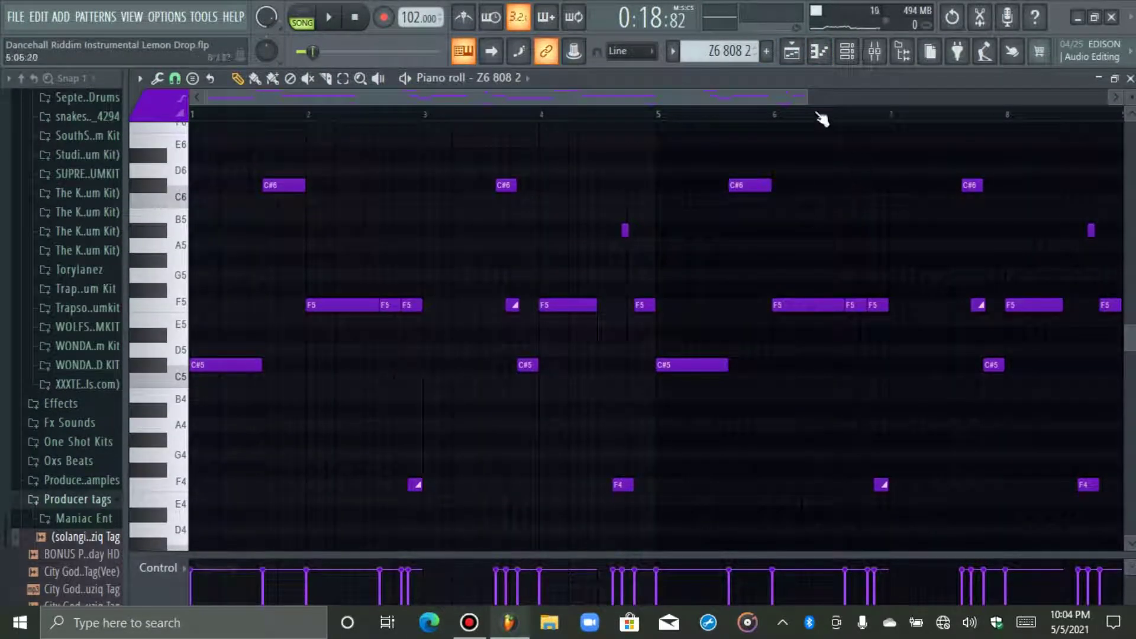
mouse_move(808, 104)
mouse_down()
mouse_move(842, 103)
mouse_move(809, 107)
mouse_up()
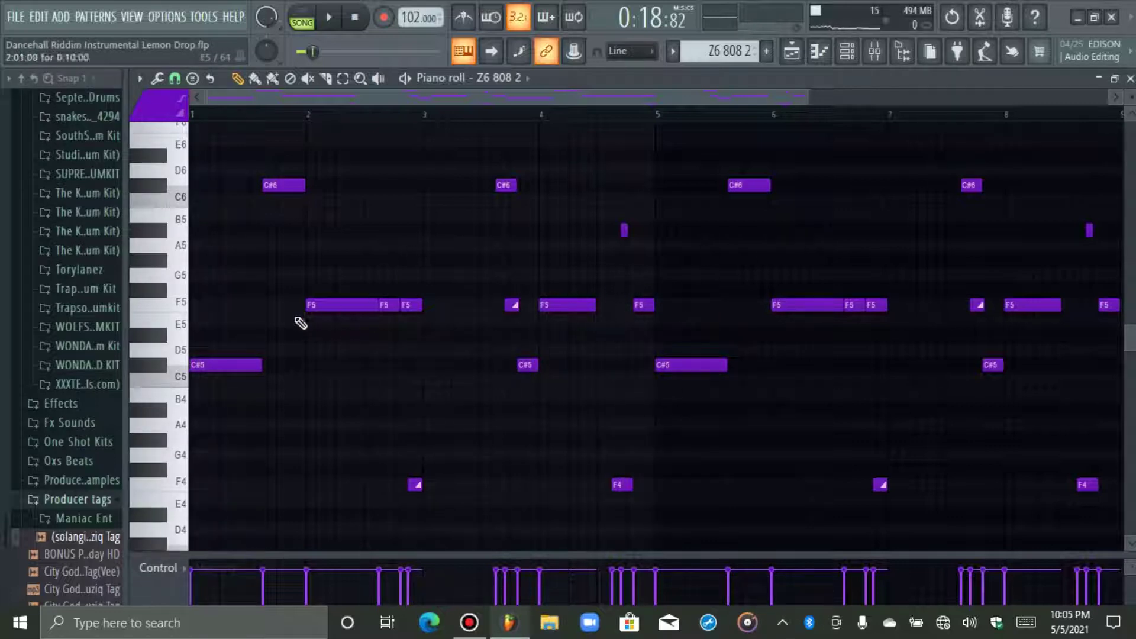
Show the Pluck Classic channel and pattern in the piano roll and examine the chords in the first two bars.
click(511, 90)
click(521, 199)
click(672, 53)
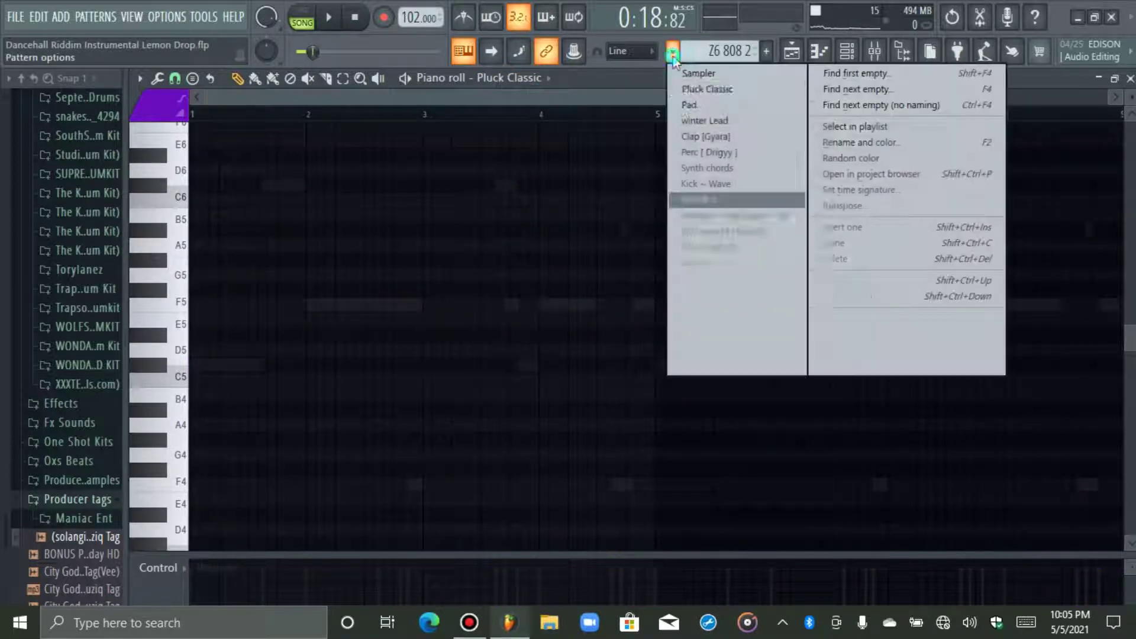
click(707, 89)
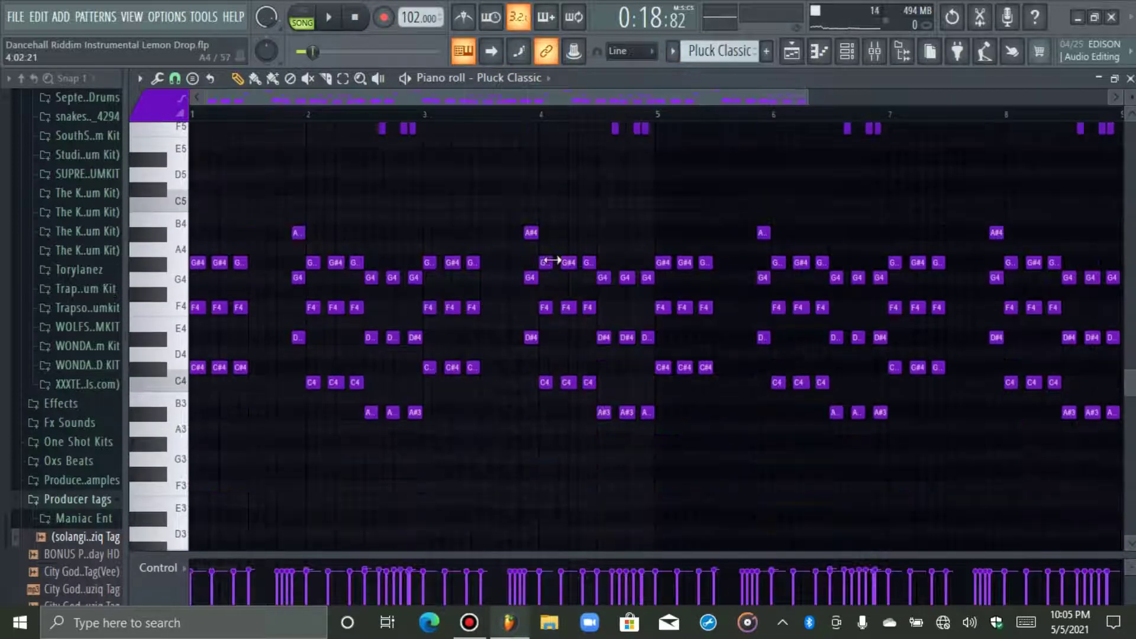
mouse_move(800, 95)
mouse_down()
mouse_move(509, 97)
mouse_move(360, 119)
mouse_move(398, 101)
mouse_up()
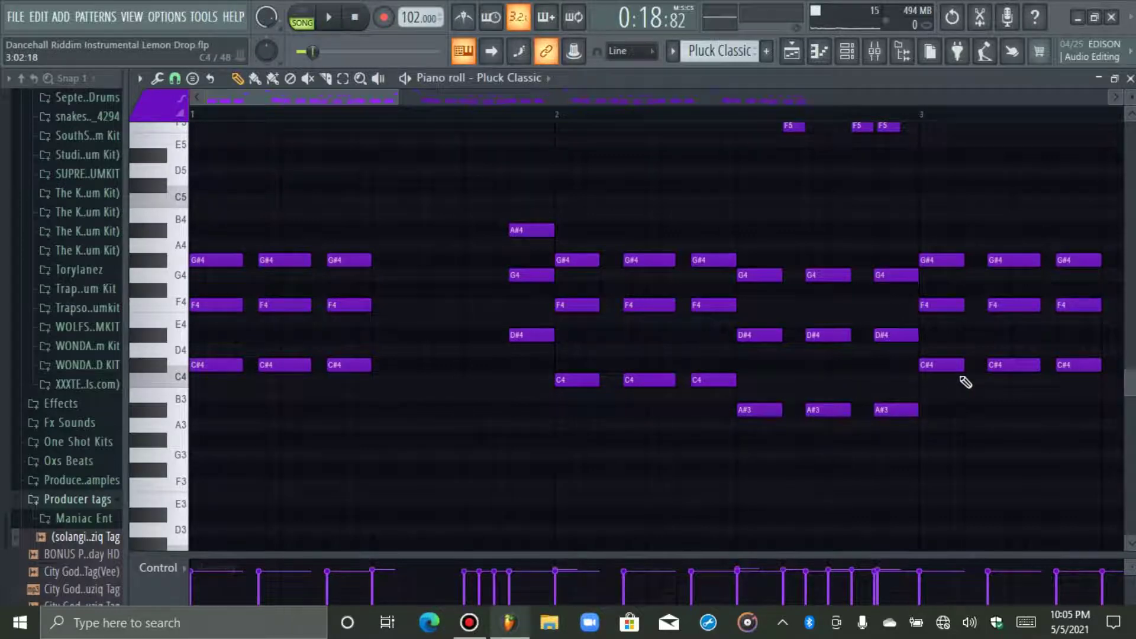
Switch the piano roll to the Z6 808 2 channel and pattern and examine the bass notes in the first four bars.
click(541, 78)
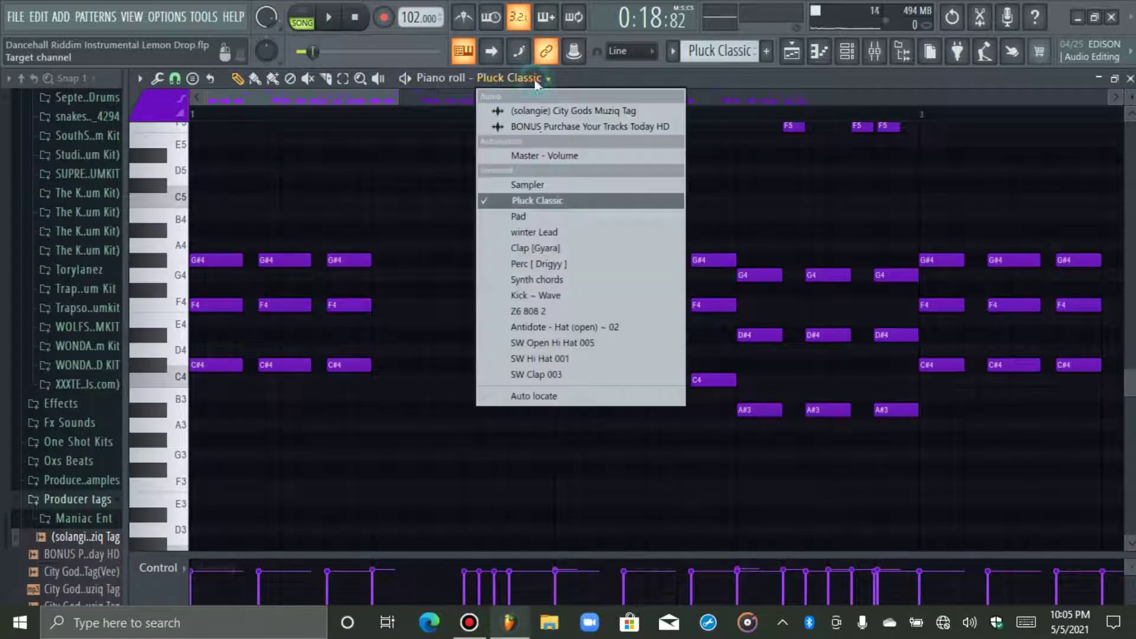
click(540, 310)
click(672, 51)
click(706, 200)
scroll(510, 183, up, 5)
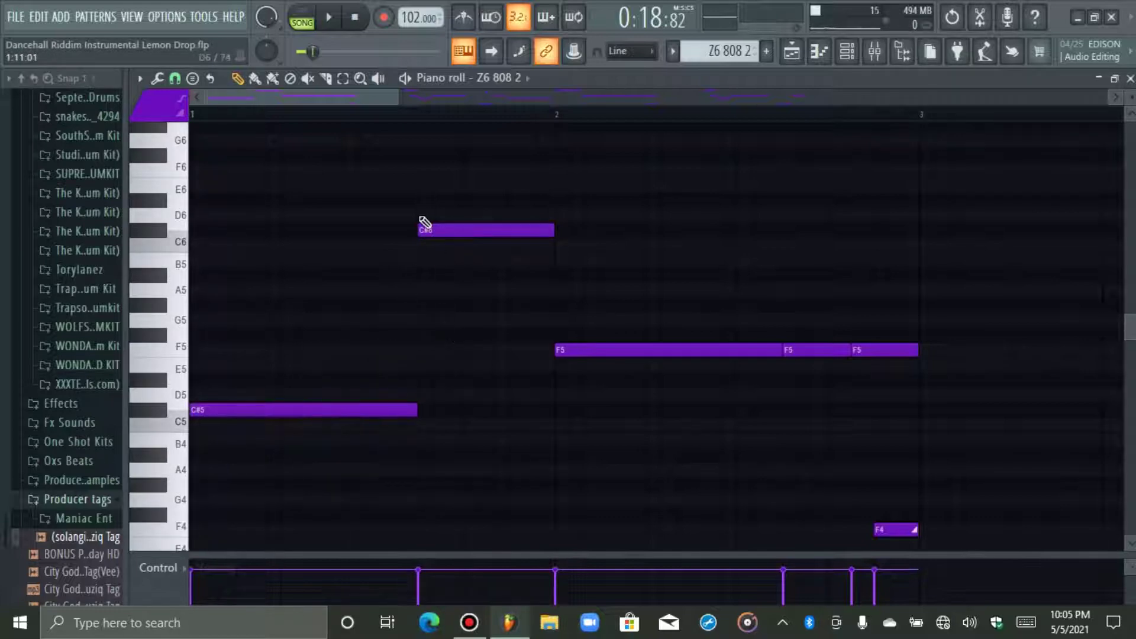
drag(398, 98, 505, 97)
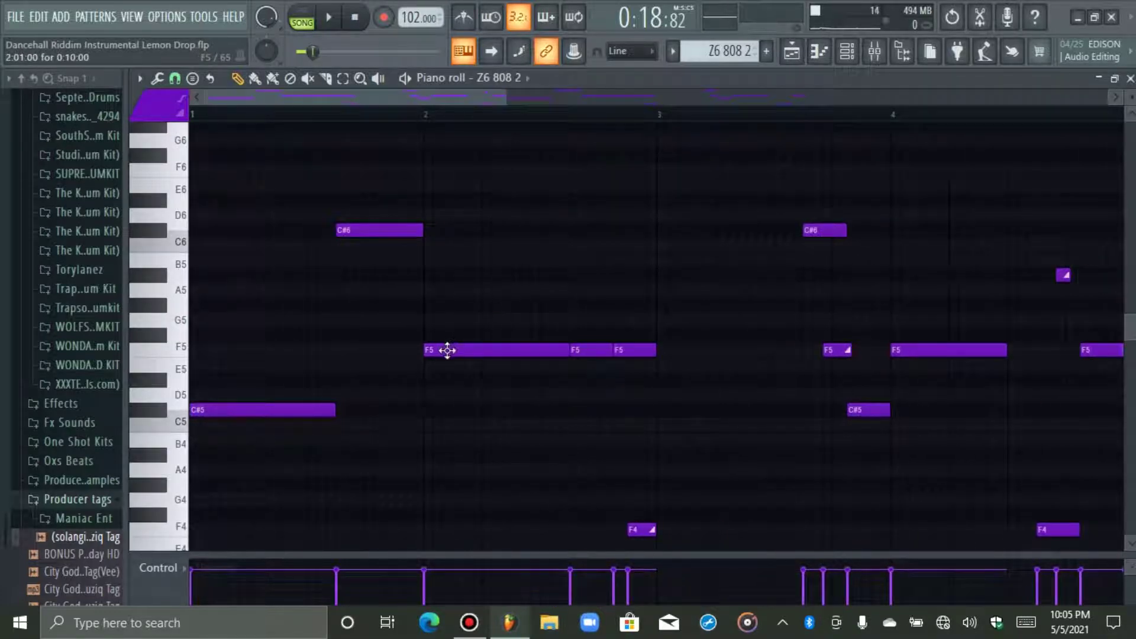
Switch the piano roll back to the Pluck Classic channel and pattern and examine the chords in the first three bars.
click(514, 78)
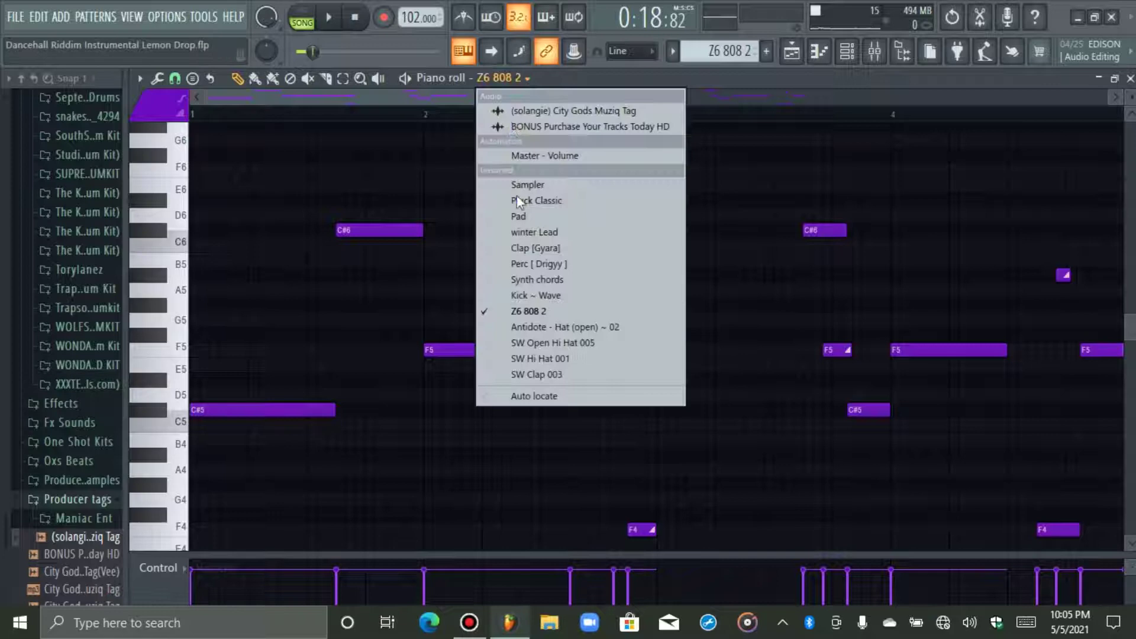
click(534, 200)
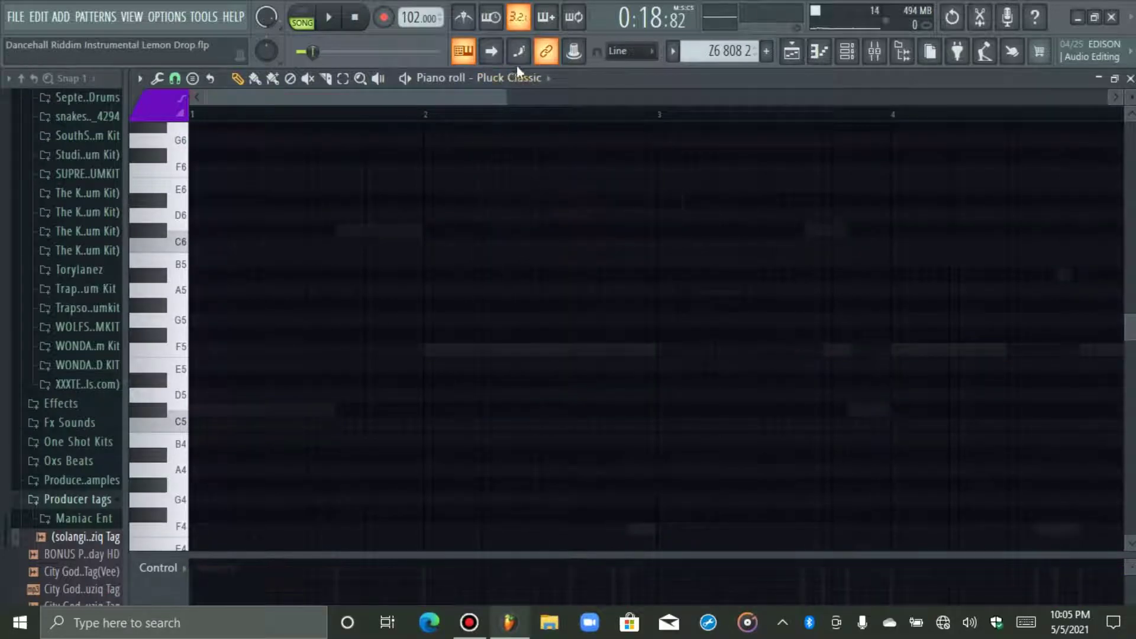
click(681, 59)
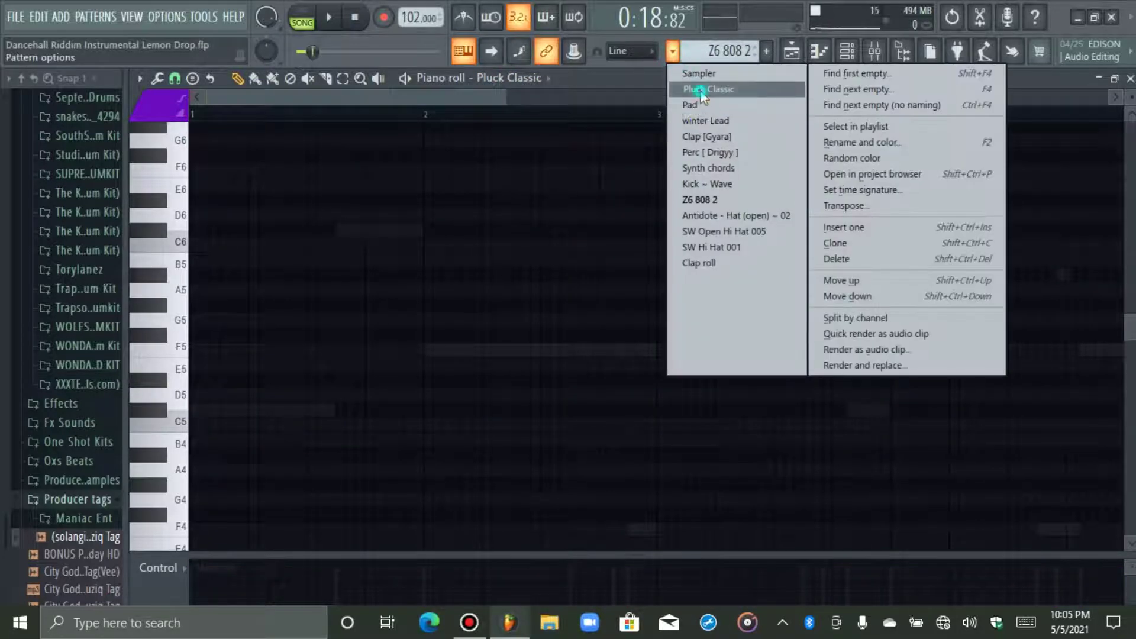
click(698, 87)
scroll(499, 256, down, 4)
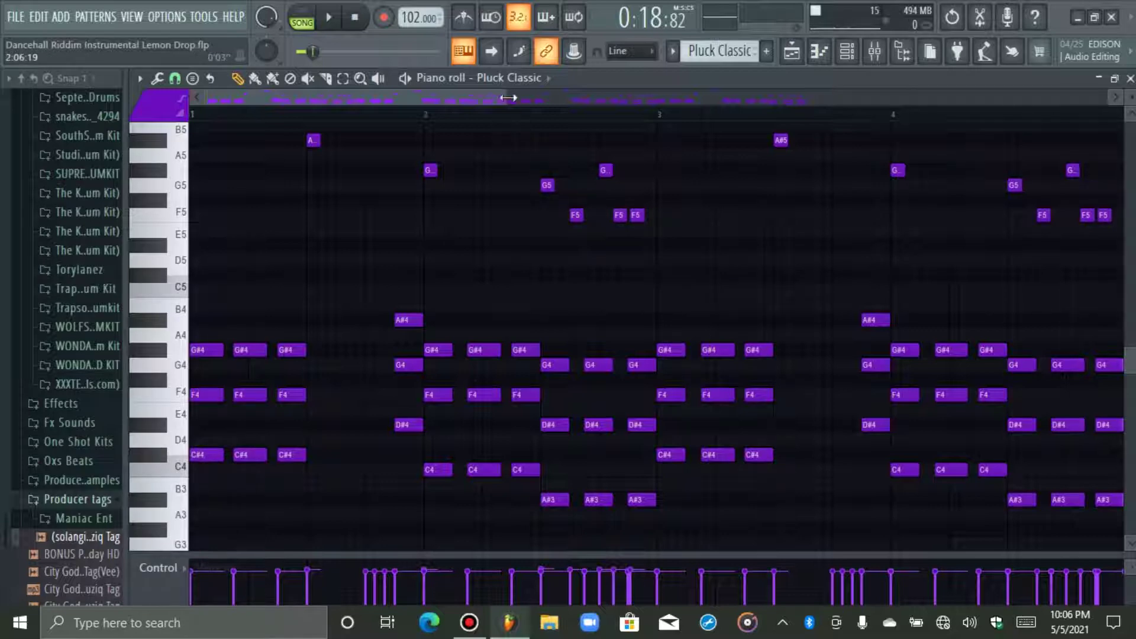
drag(508, 94, 446, 139)
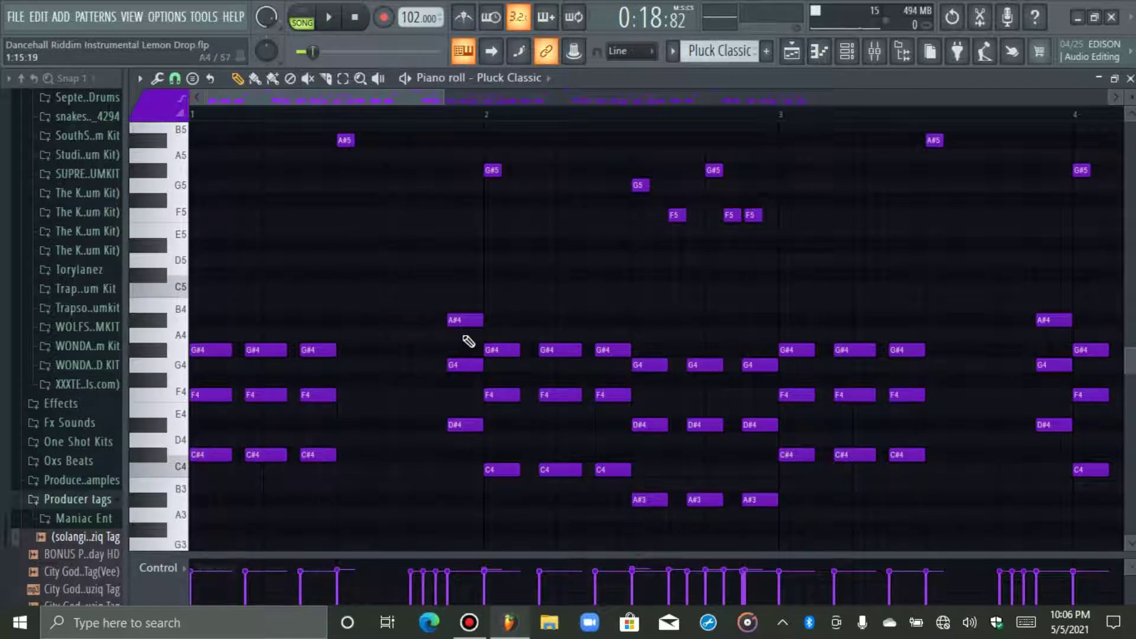
Bring up the Z6 808 2 channel and pattern in the piano roll and compare its bass notes with the chords.
click(510, 79)
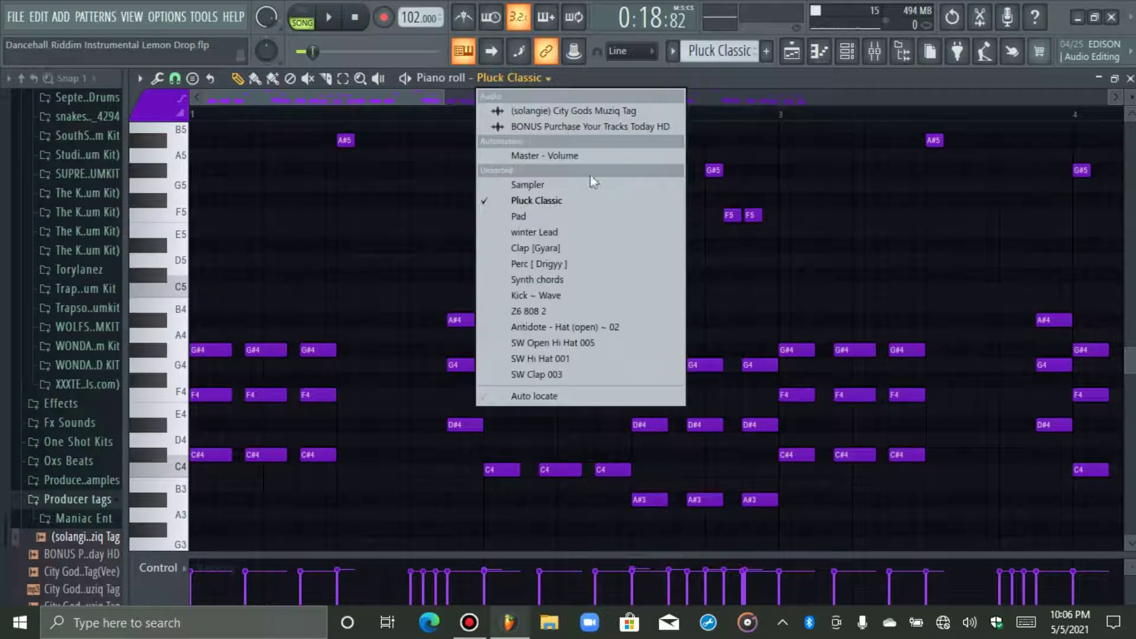
click(539, 307)
click(671, 53)
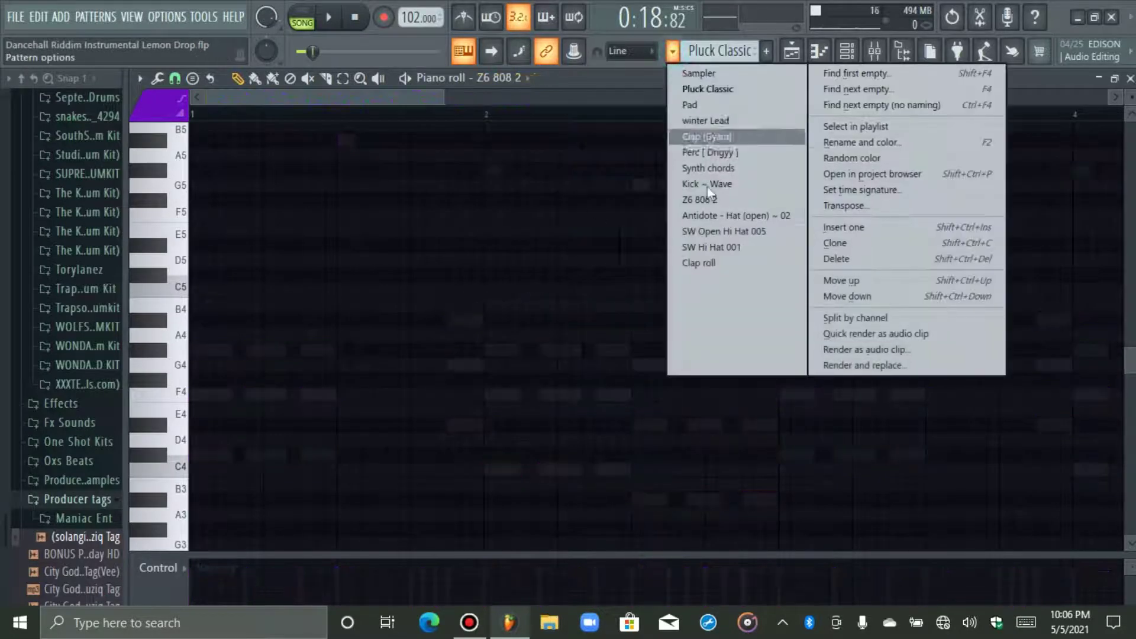
click(732, 200)
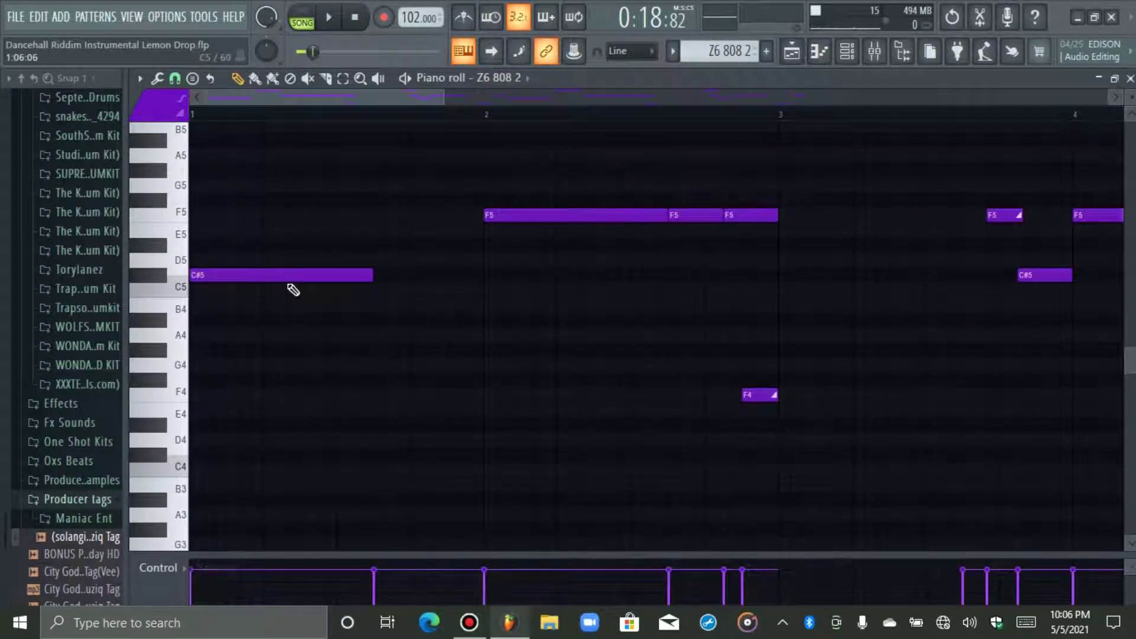
scroll(289, 285, up, 1)
scroll(293, 290, up, 2)
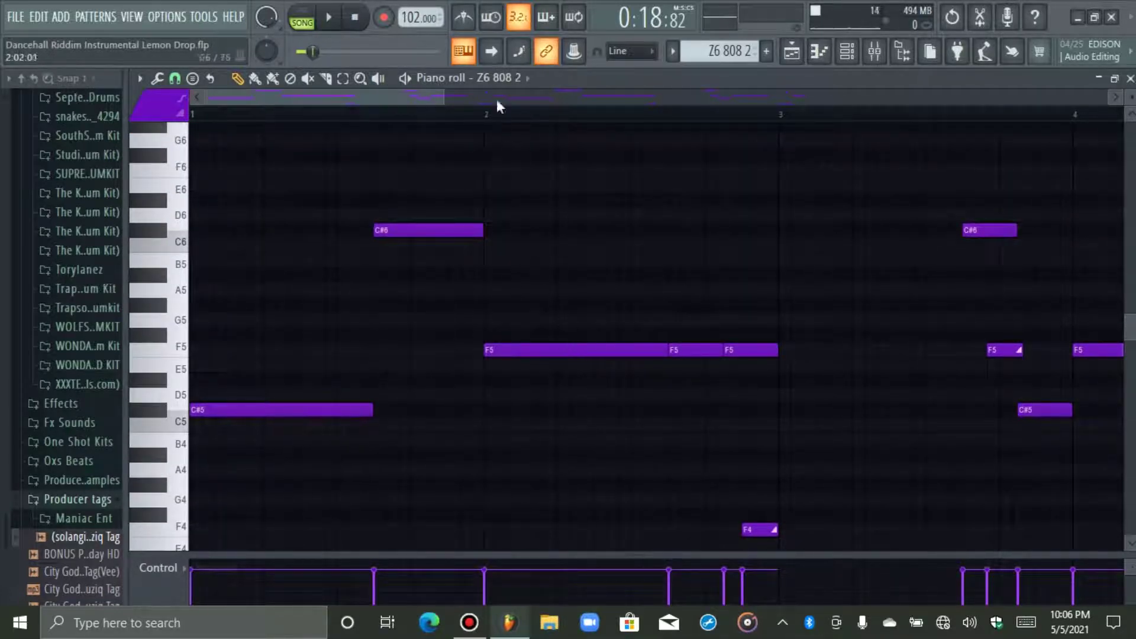
Bring the Pluck Classic channel and pattern back into the piano roll to check its chord notes against the bass.
click(520, 77)
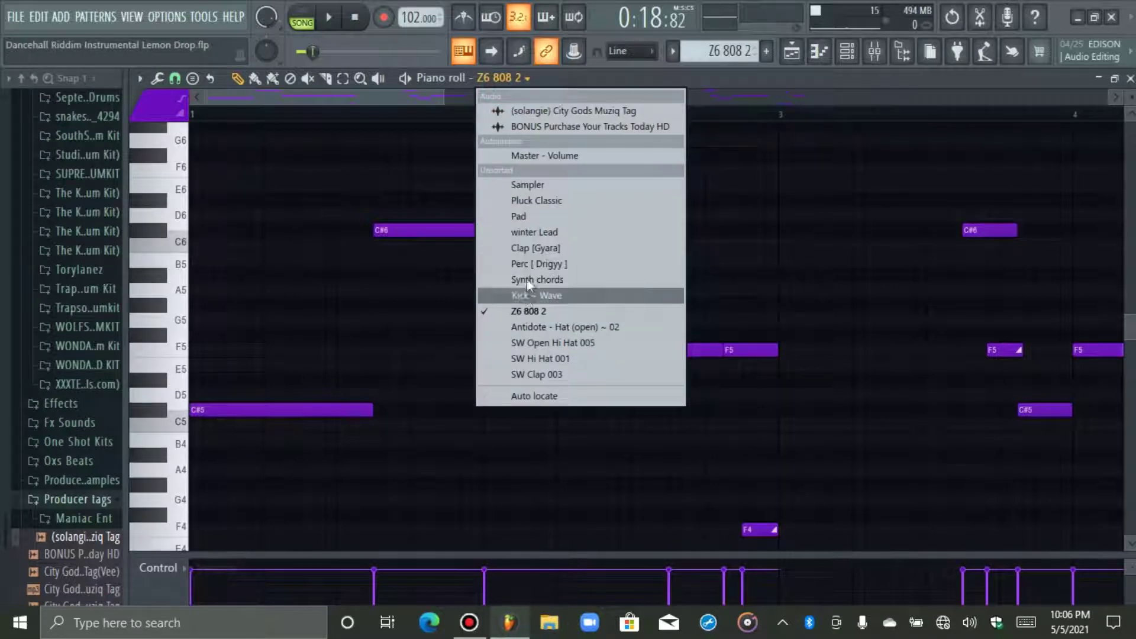
click(542, 201)
click(672, 51)
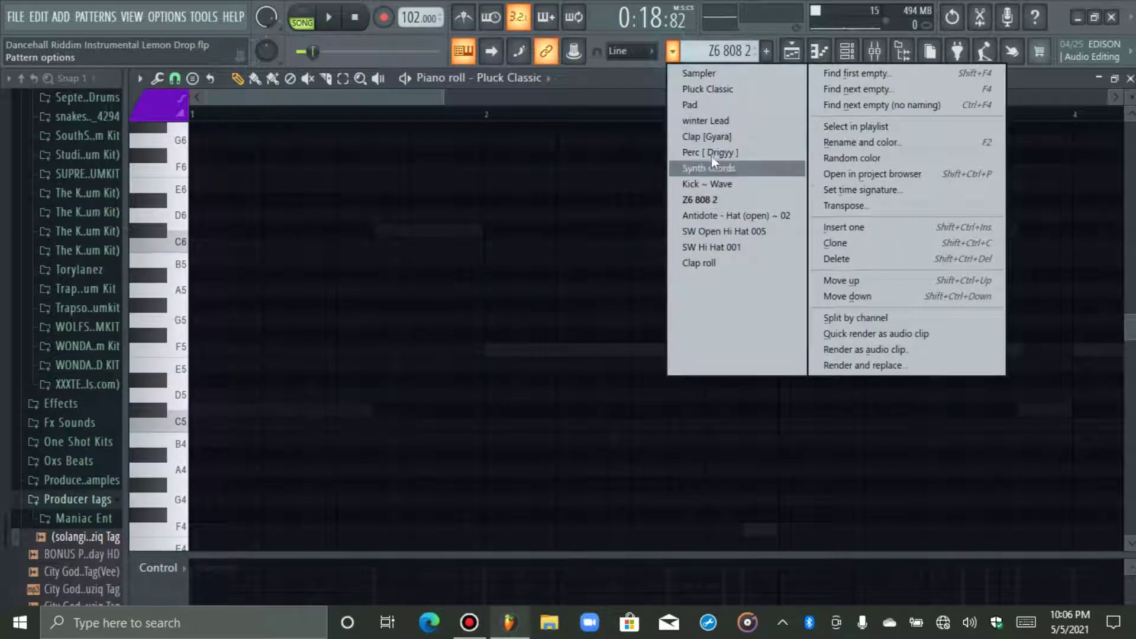
click(709, 90)
scroll(554, 319, down, 3)
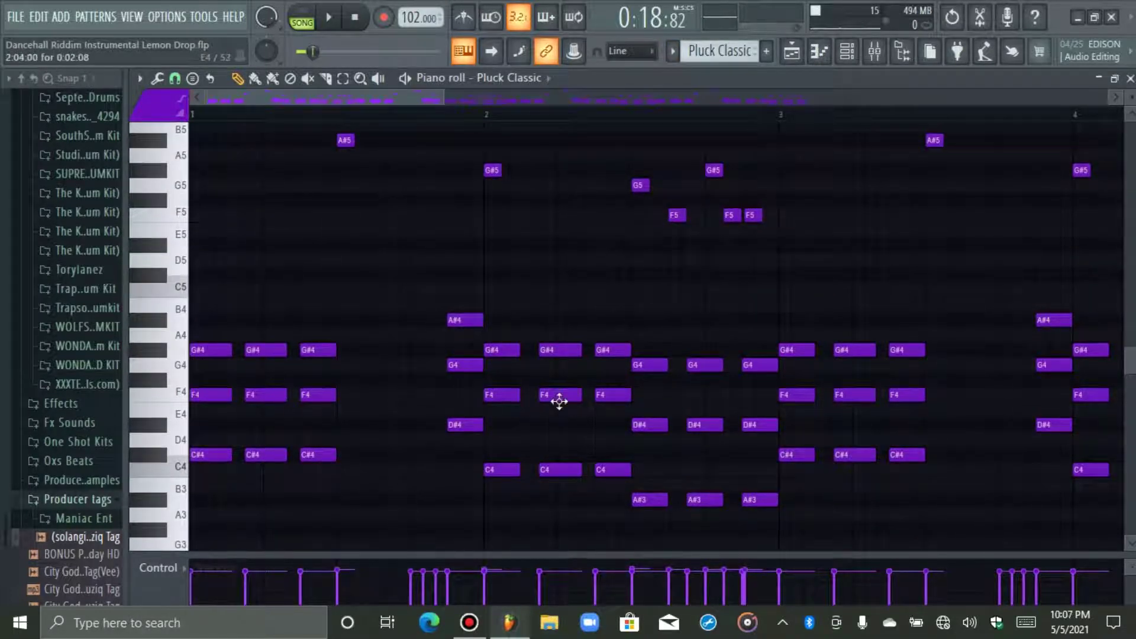
Switch the piano roll to the Z6 808 2 channel and pattern and show the bass notes across the first six bars.
click(515, 81)
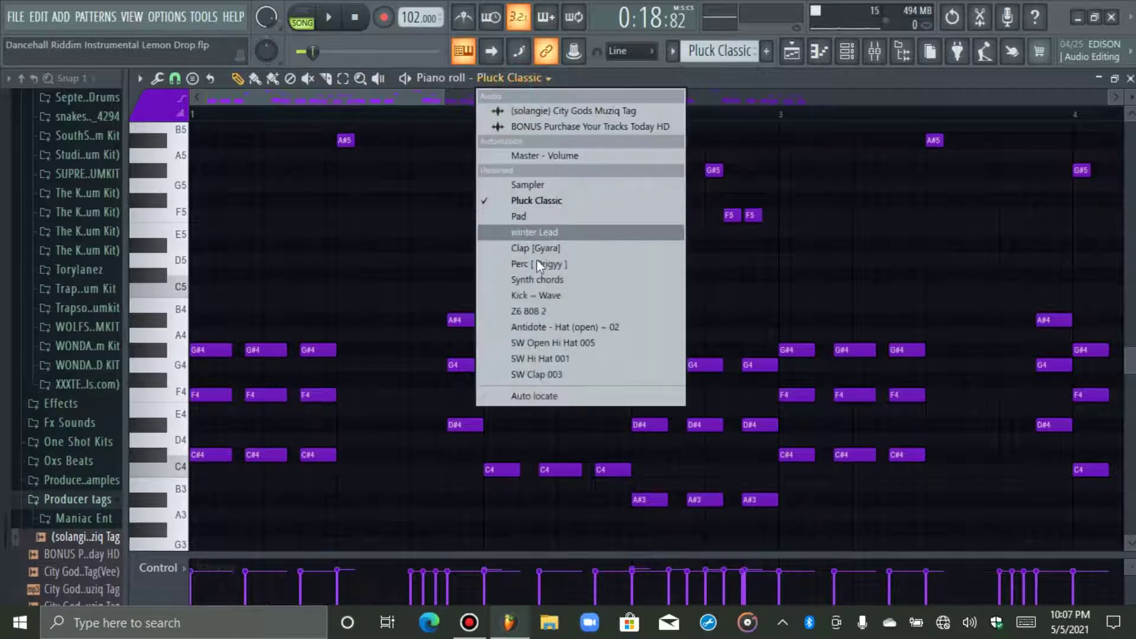
click(537, 311)
click(672, 55)
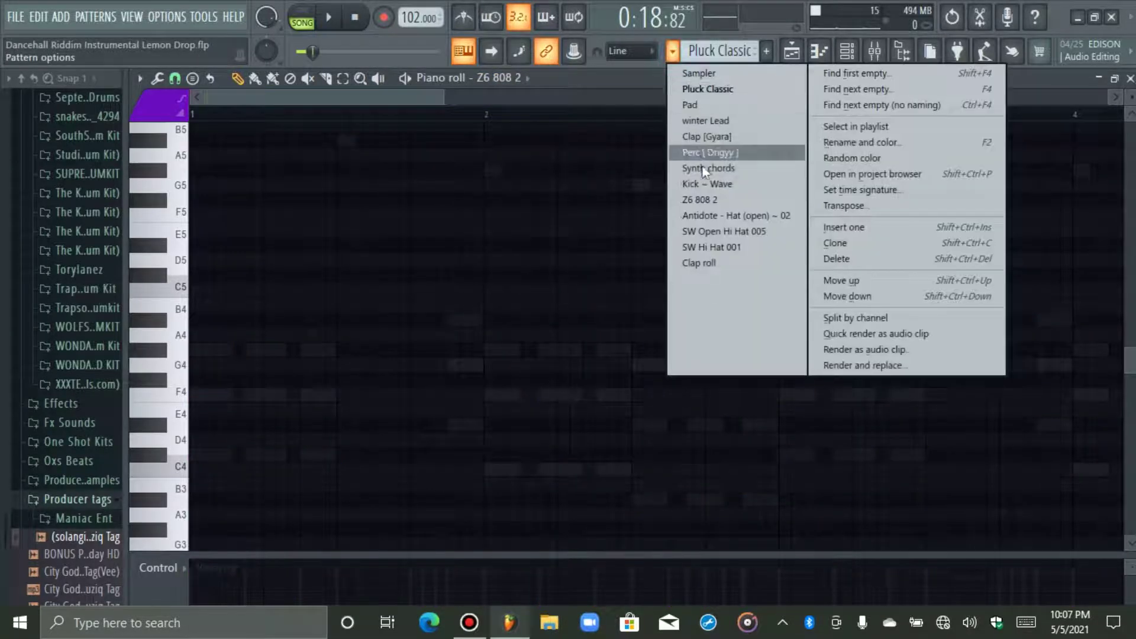
click(705, 191)
scroll(554, 324, up, 5)
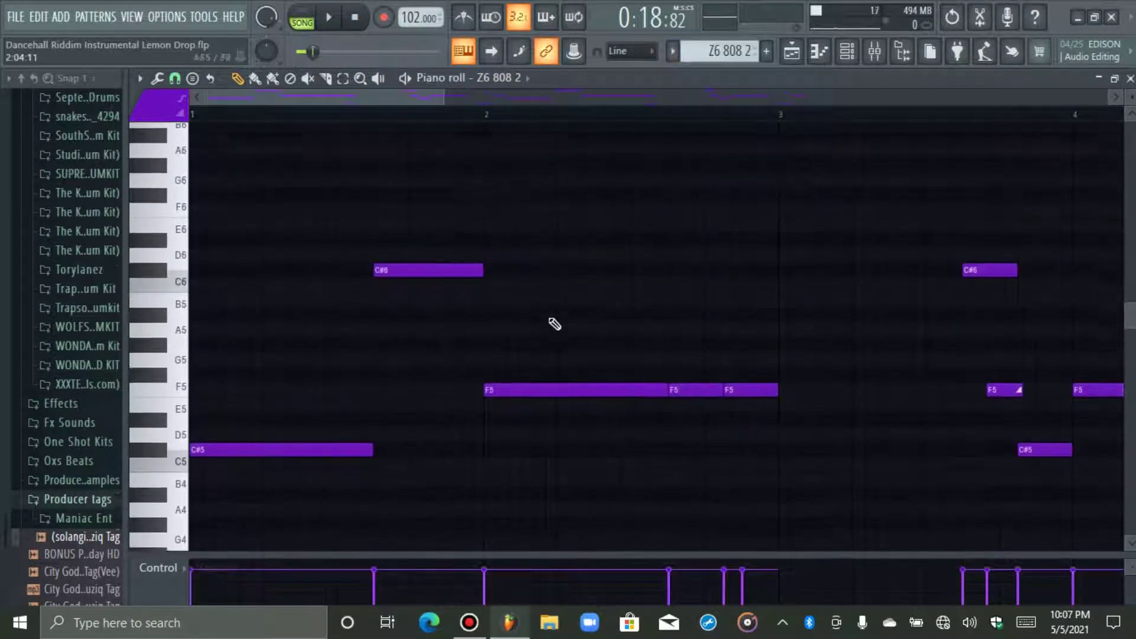
drag(439, 98, 592, 213)
Transpose the C#6 bass note in bar 1 down an octave to C#5 and play it back.
click(321, 275)
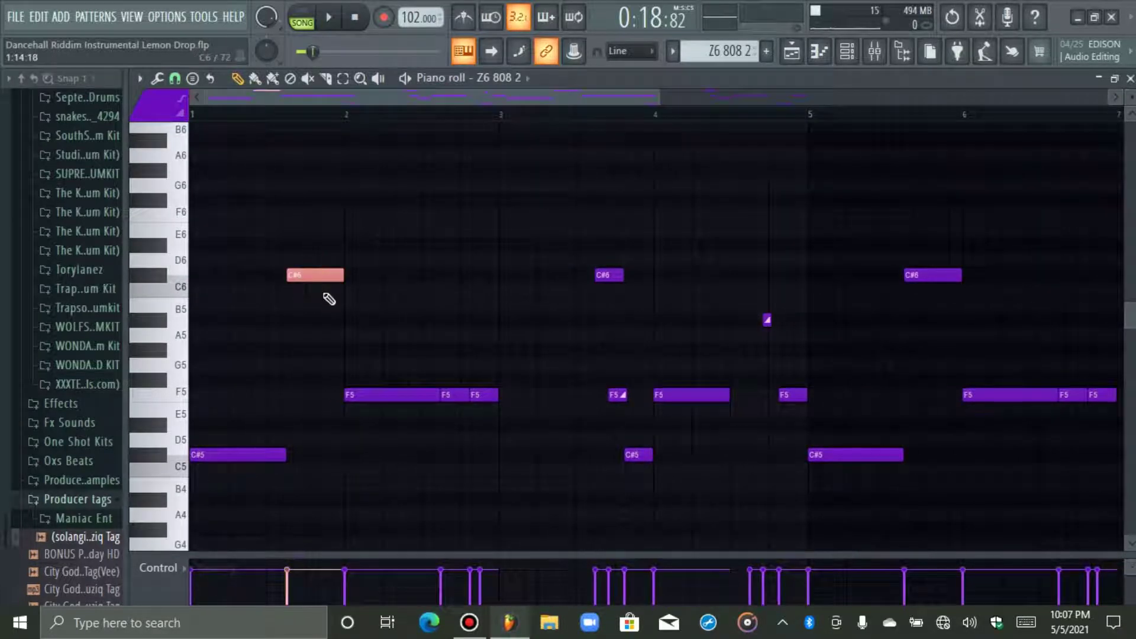
key(ctrl+Down)
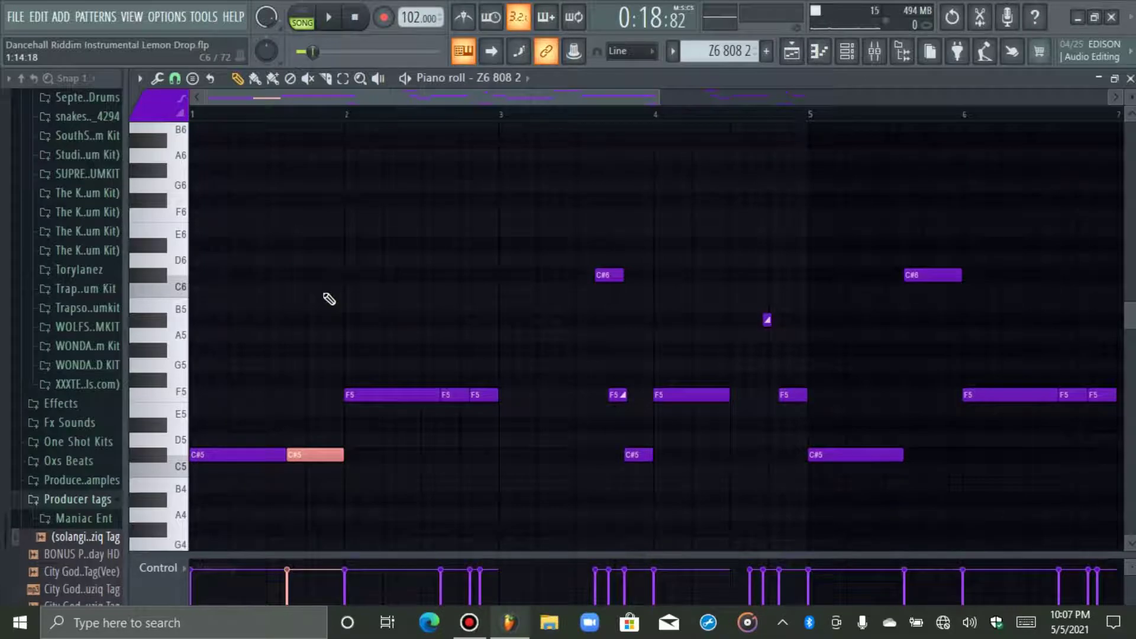
scroll(326, 297, down, 3)
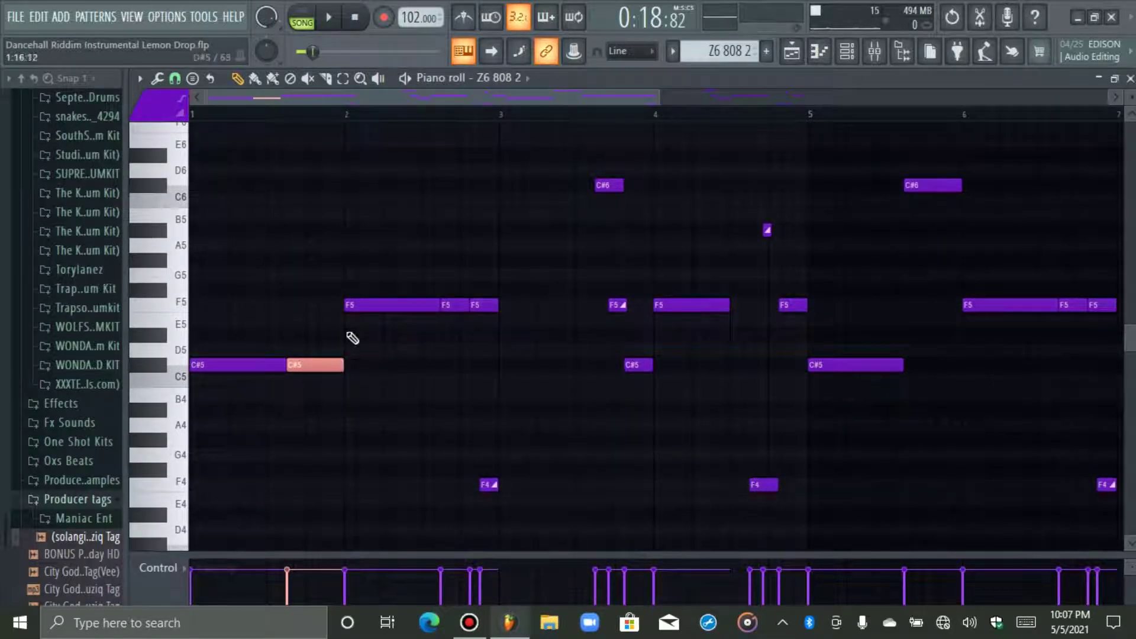
key(space)
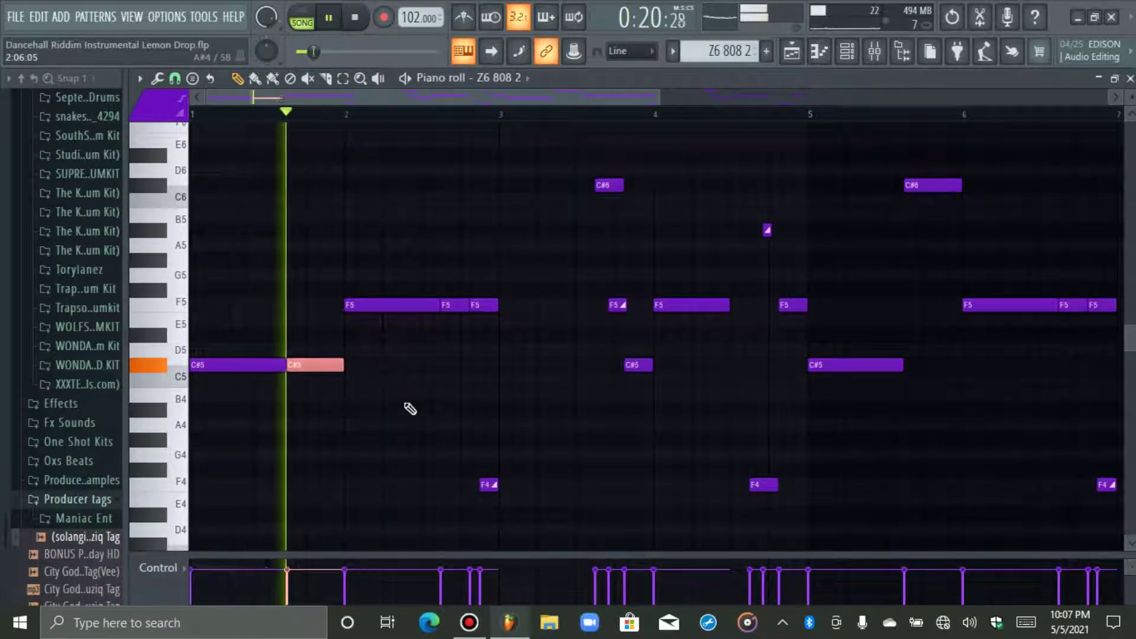
key(space)
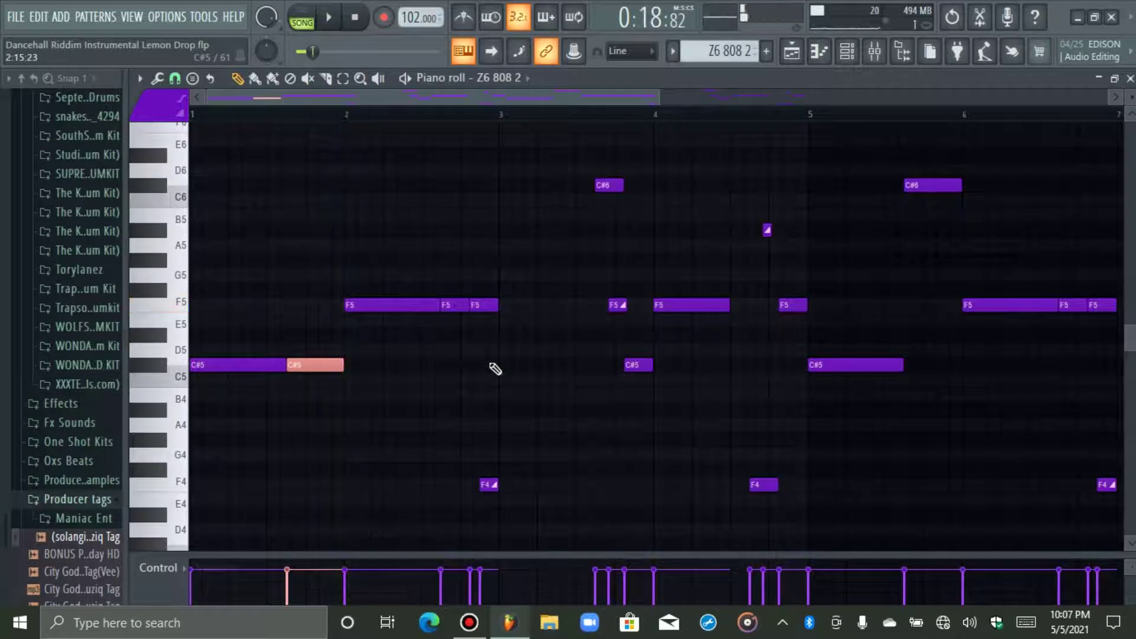
Move the selected bar 1 note back up an octave to C#6, deselect it, and play the bass line.
scroll(495, 368, up, 3)
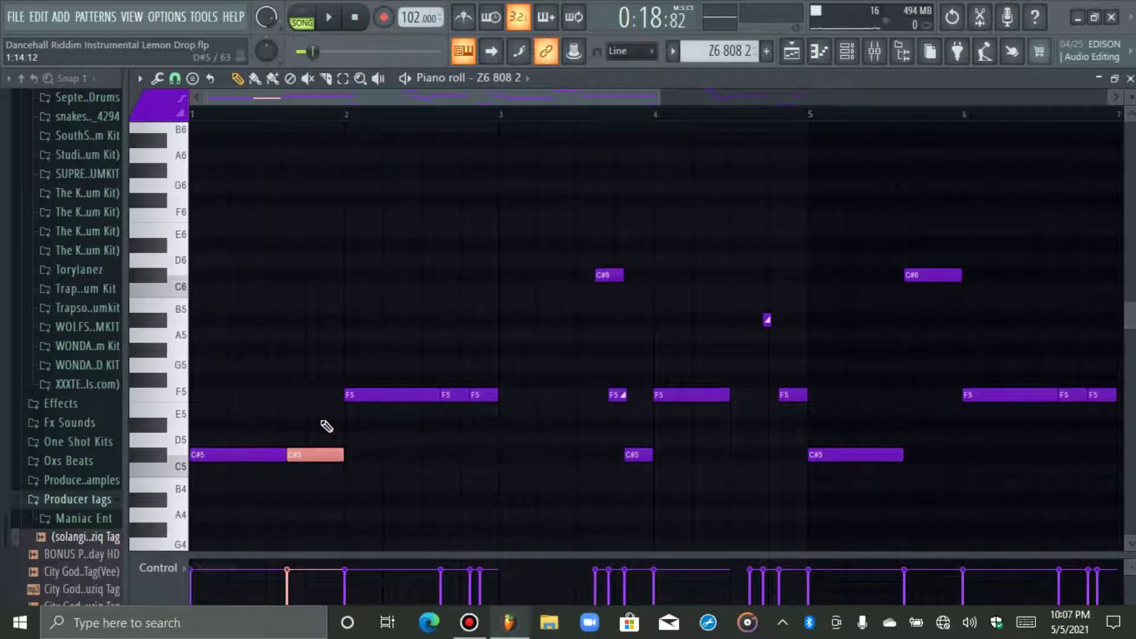
key(ctrl+Up)
key(ctrl+d)
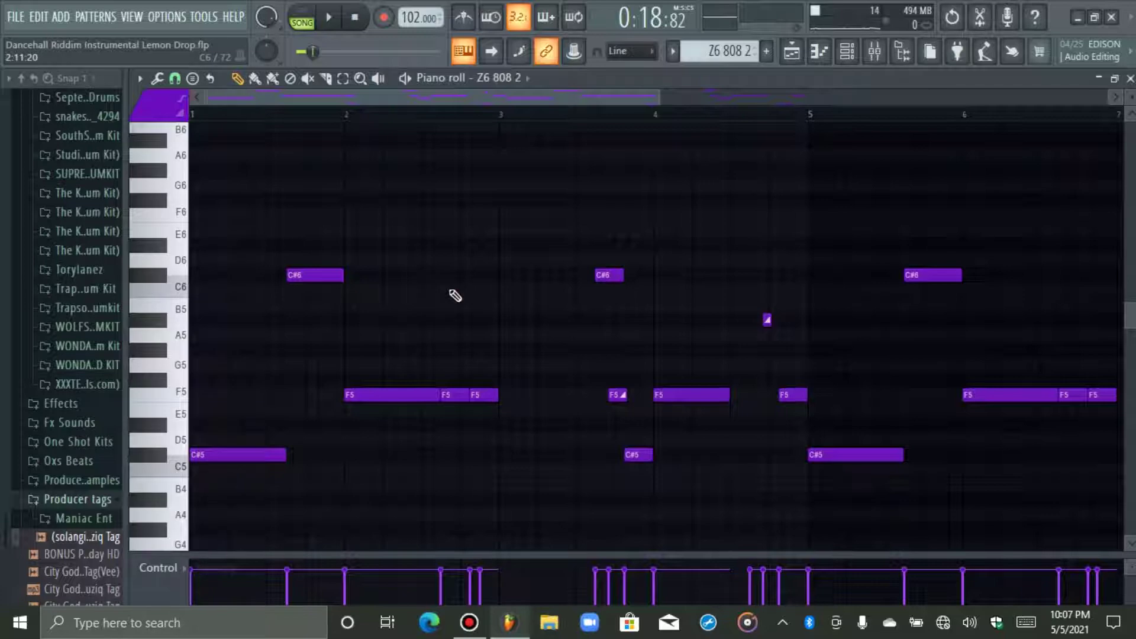
key(space)
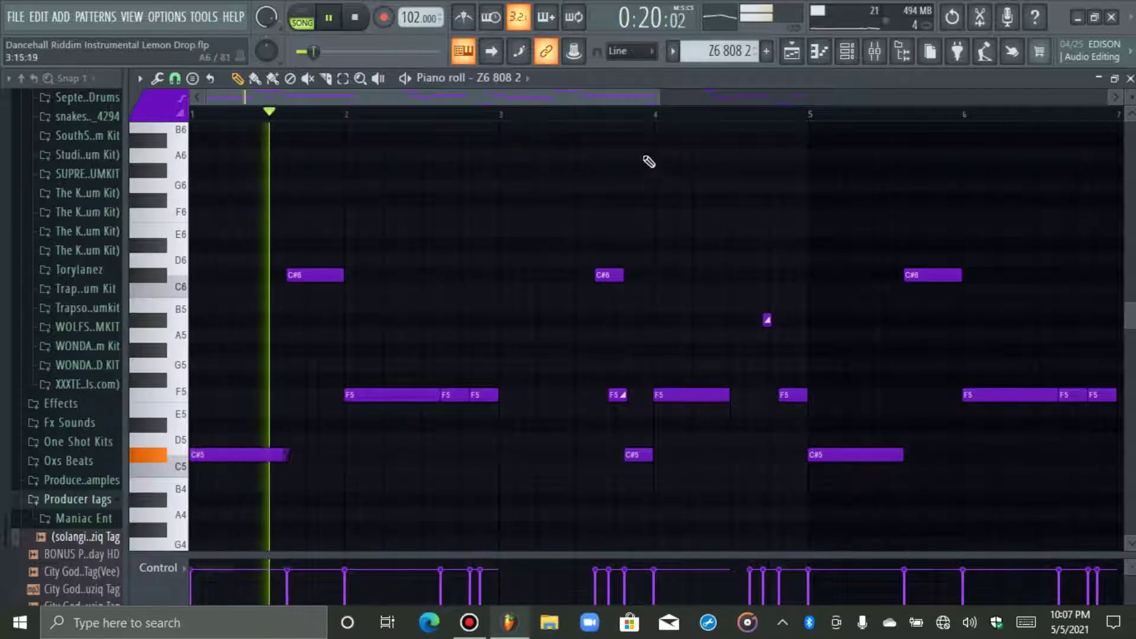
drag(657, 97, 497, 131)
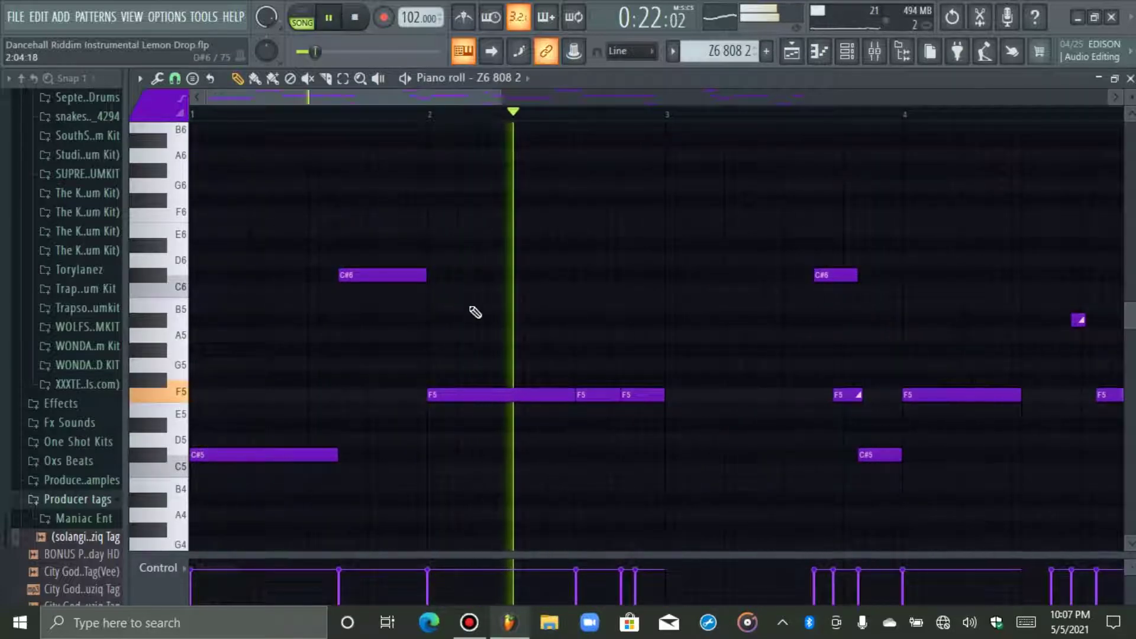
key(space)
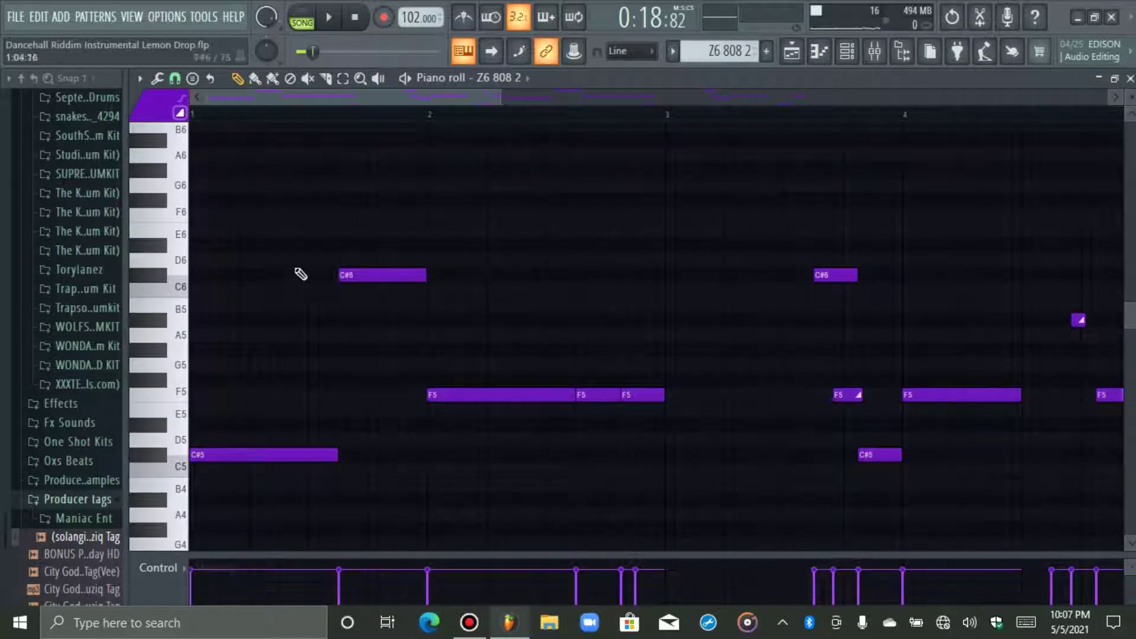
Add a C#5 slide note beneath the C#6 note in bar 1 and an F6 slide note at the end of that bar.
click(374, 394)
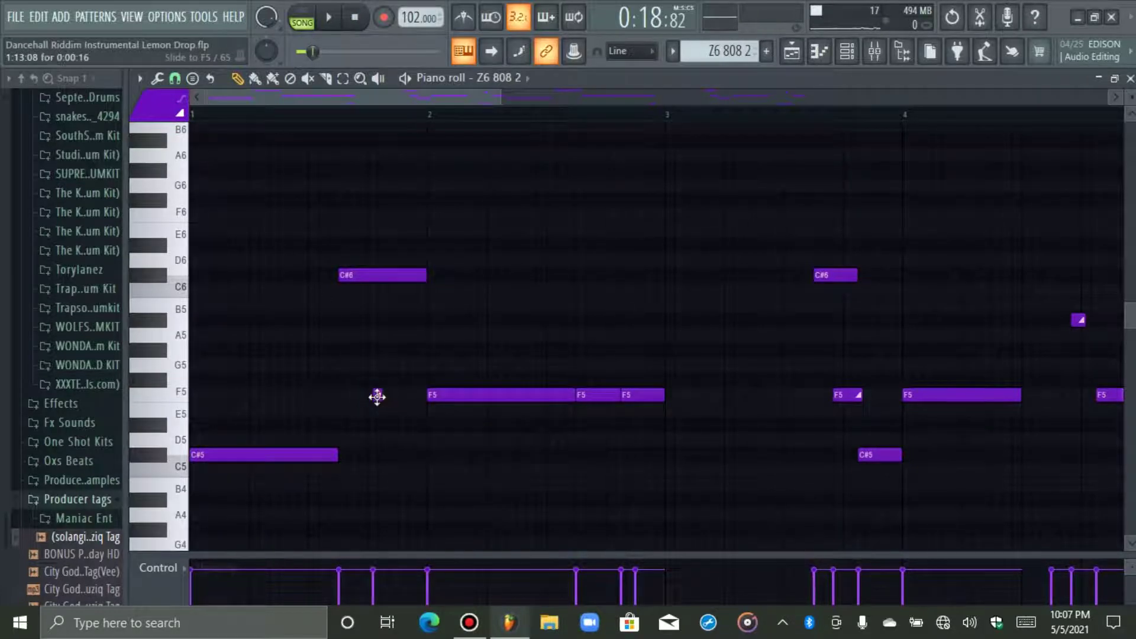
mouse_move(377, 397)
mouse_down()
mouse_move(397, 397)
mouse_move(375, 271)
mouse_move(389, 462)
mouse_move(378, 460)
mouse_up()
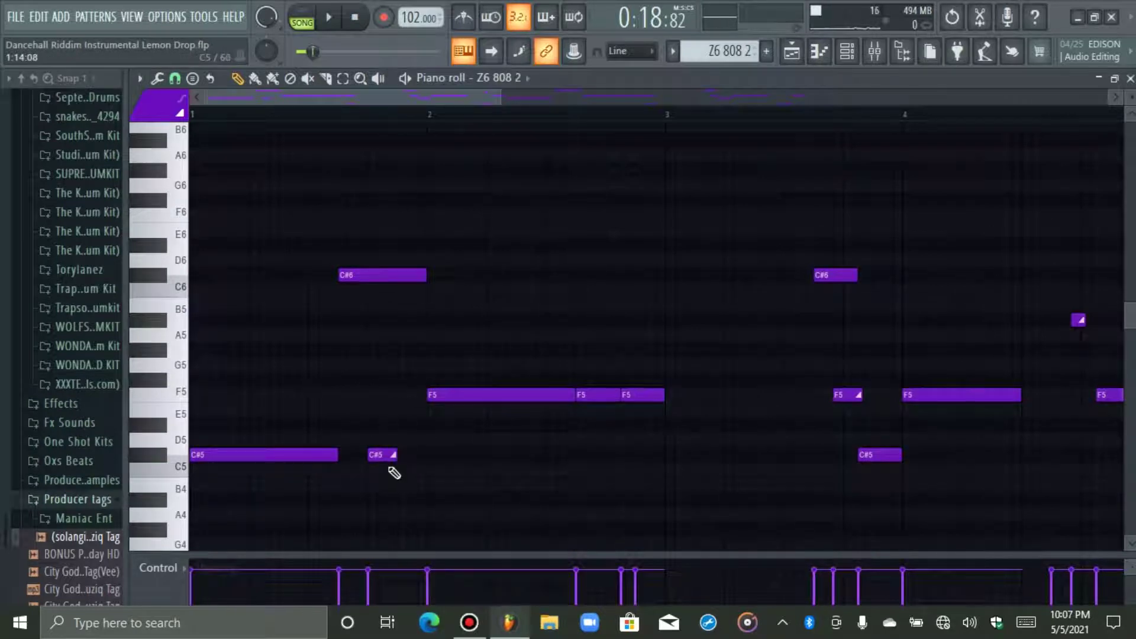
click(404, 214)
ctrl+click(408, 211)
key(ctrl+Down)
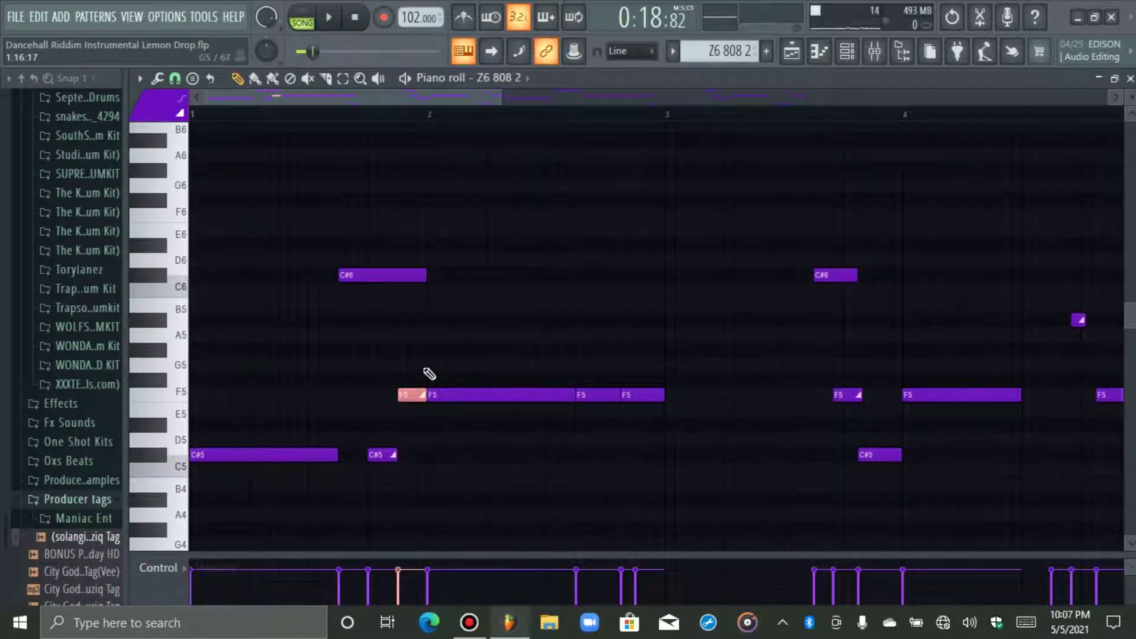
key(ctrl+Up)
click(500, 287)
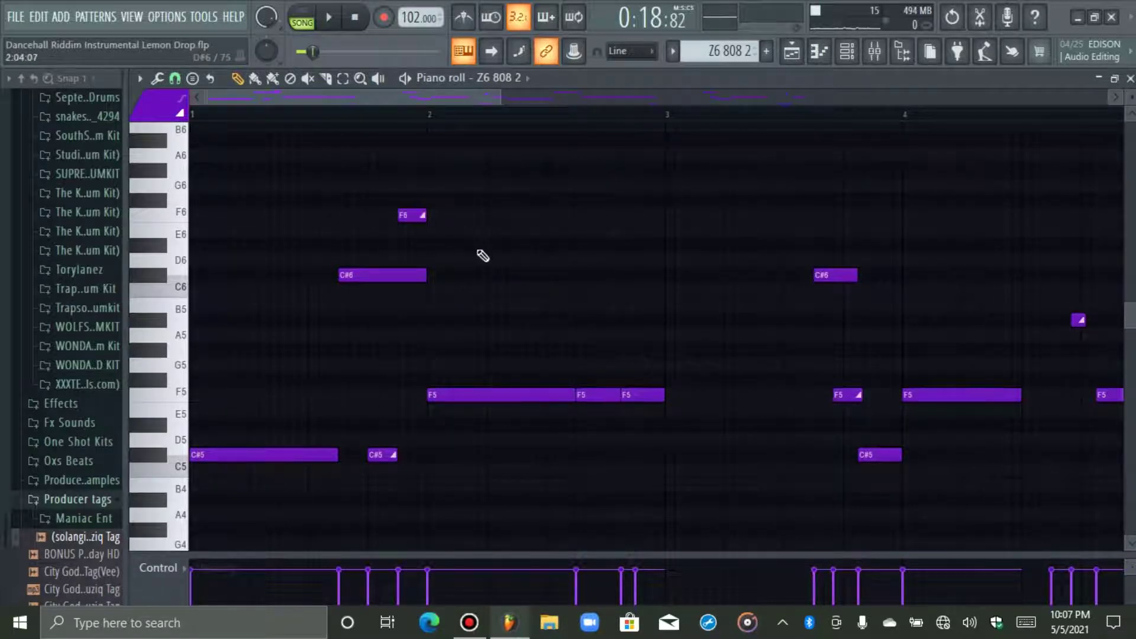
Play the bass line with its new slide notes and examine the note layout across the first eight bars.
key(space)
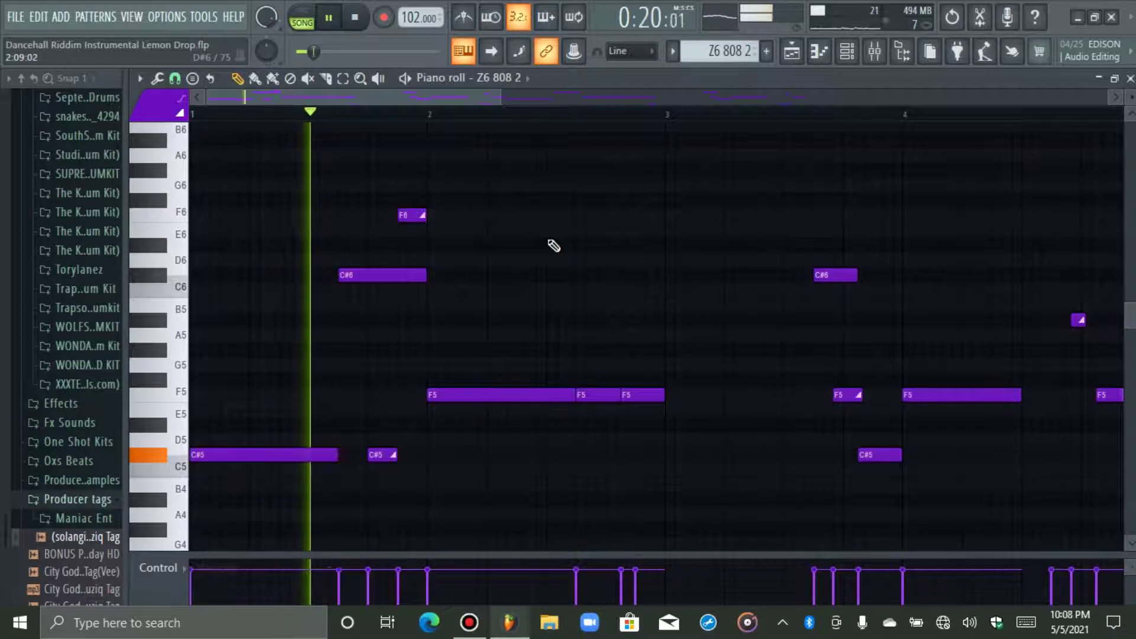
key(space)
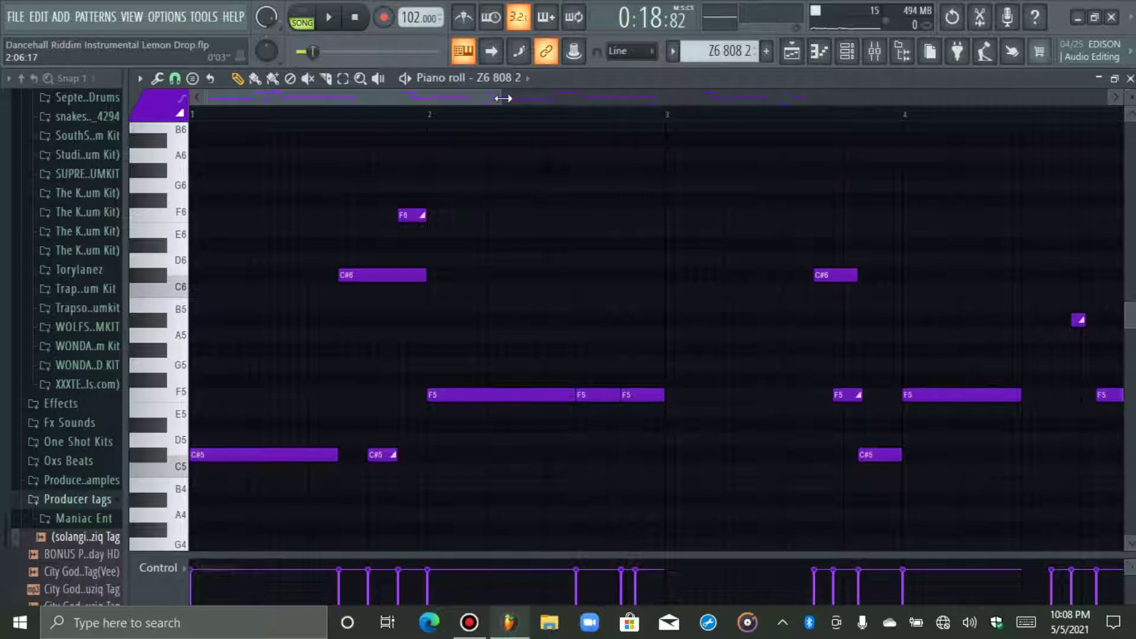
drag(502, 99, 804, 153)
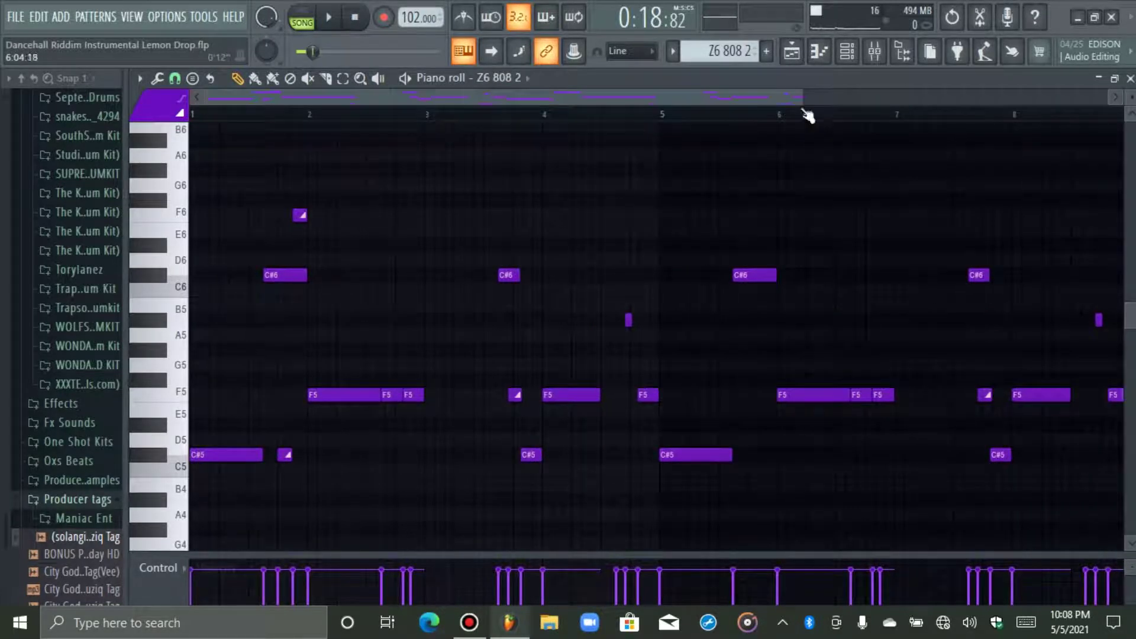
drag(800, 98, 542, 179)
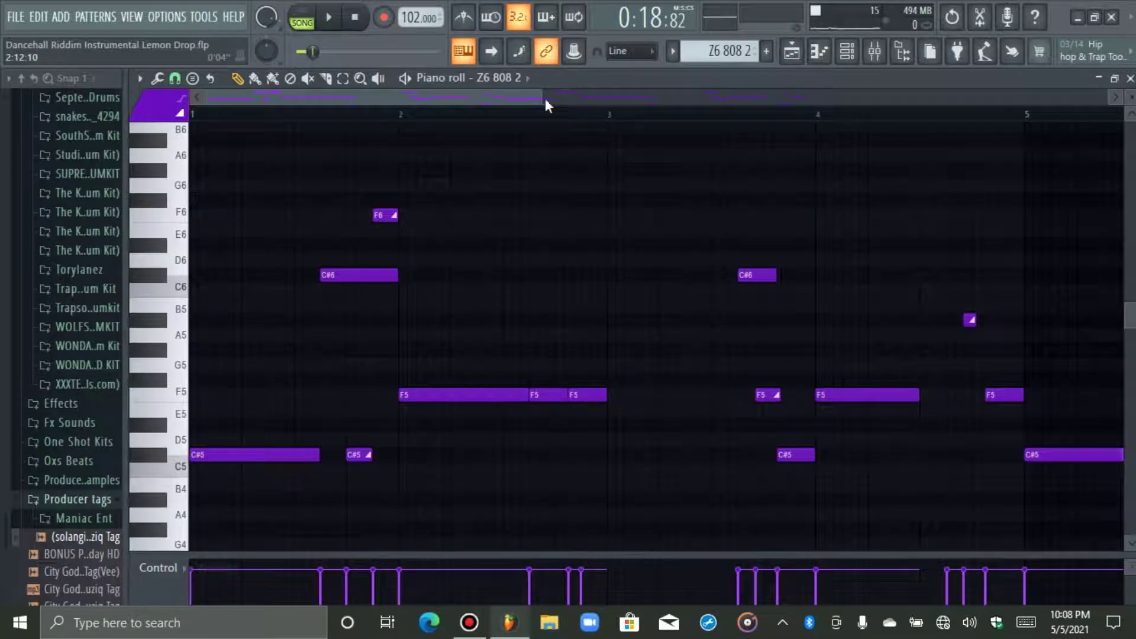
scroll(532, 215, up, 2)
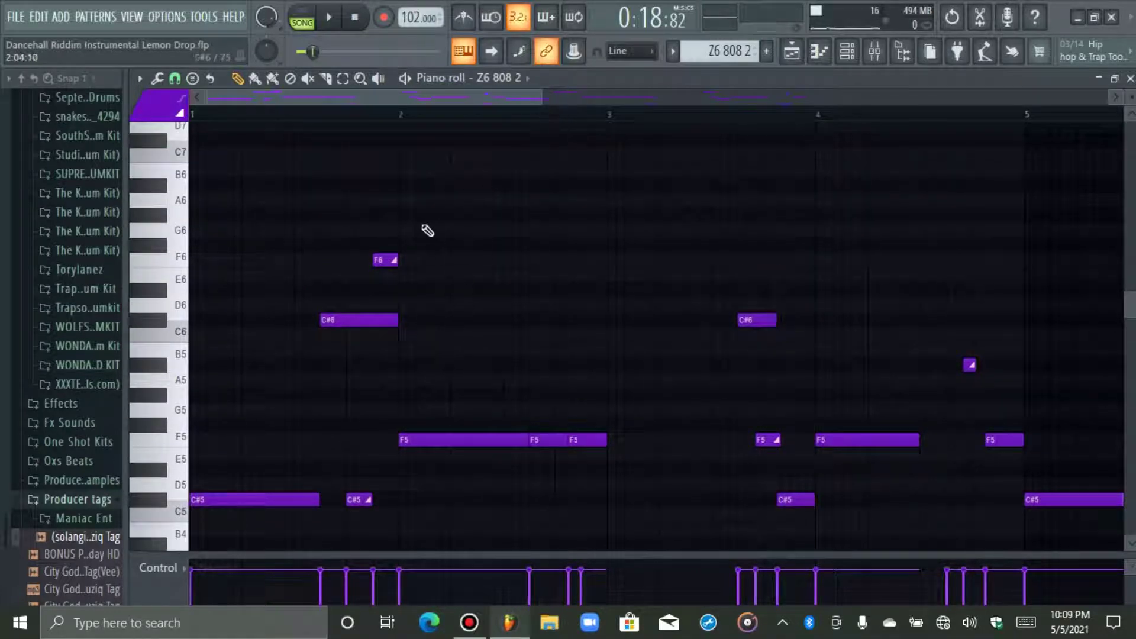
scroll(464, 243, down, 2)
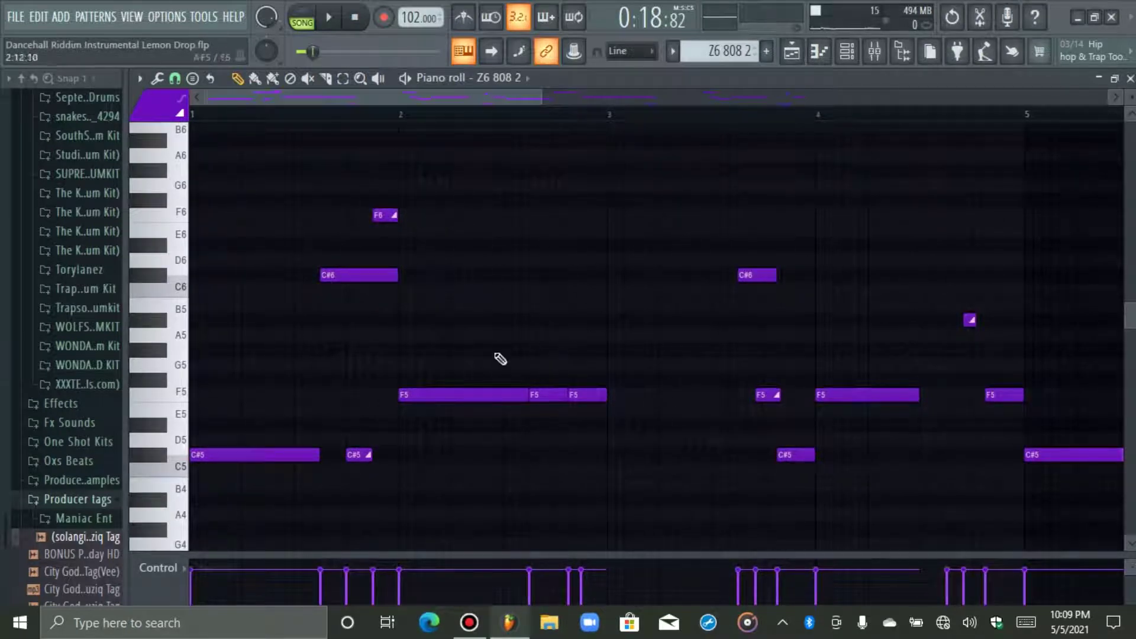
Try the last F5 note of bar 2 an octave higher during playback and return it to F5.
key(space)
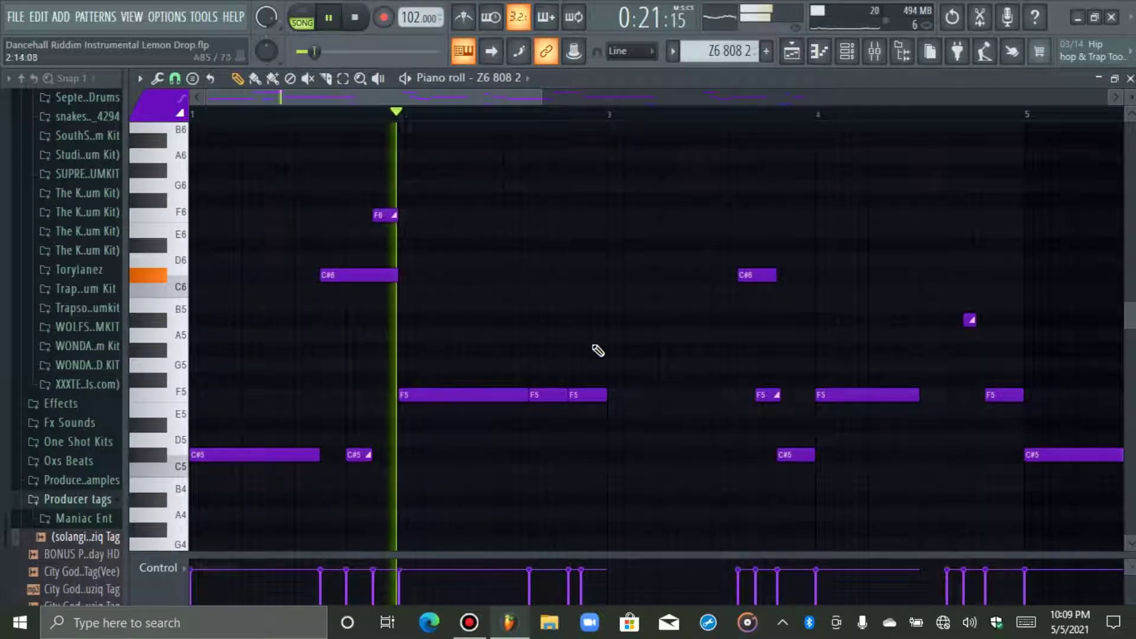
click(582, 394)
key(ctrl+Up)
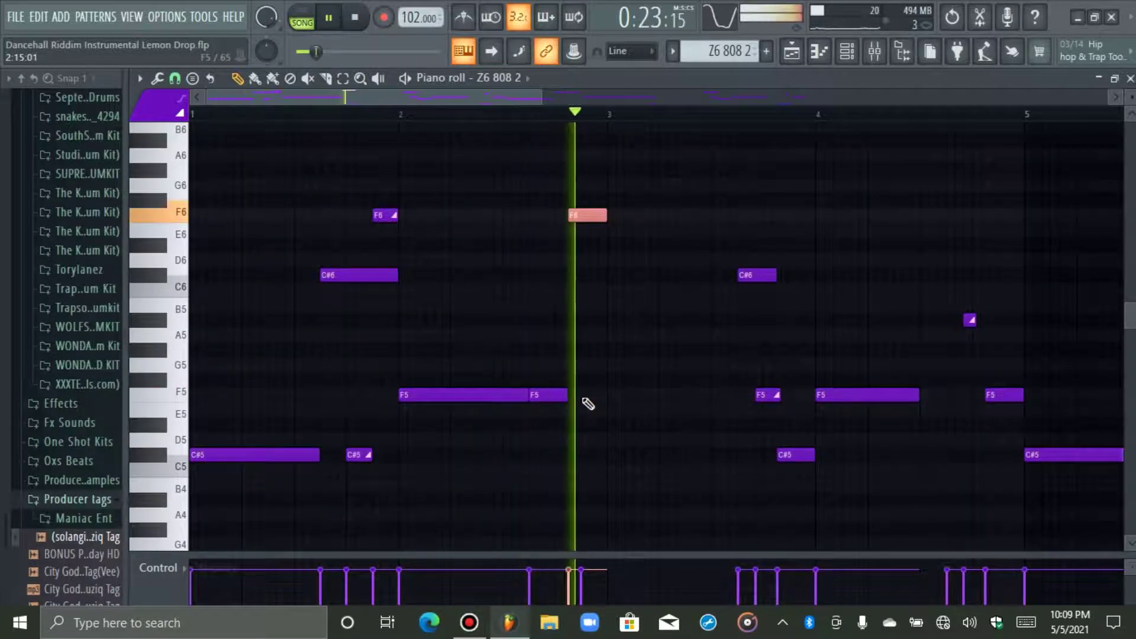
key(space)
scroll(629, 386, down, 4)
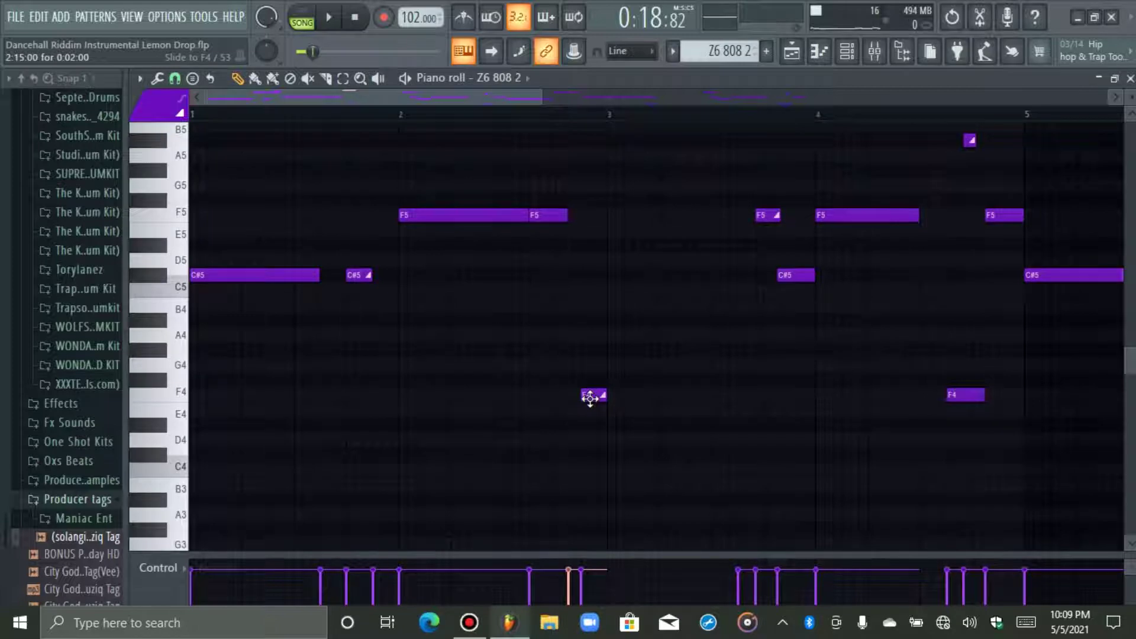
scroll(598, 423, up, 3)
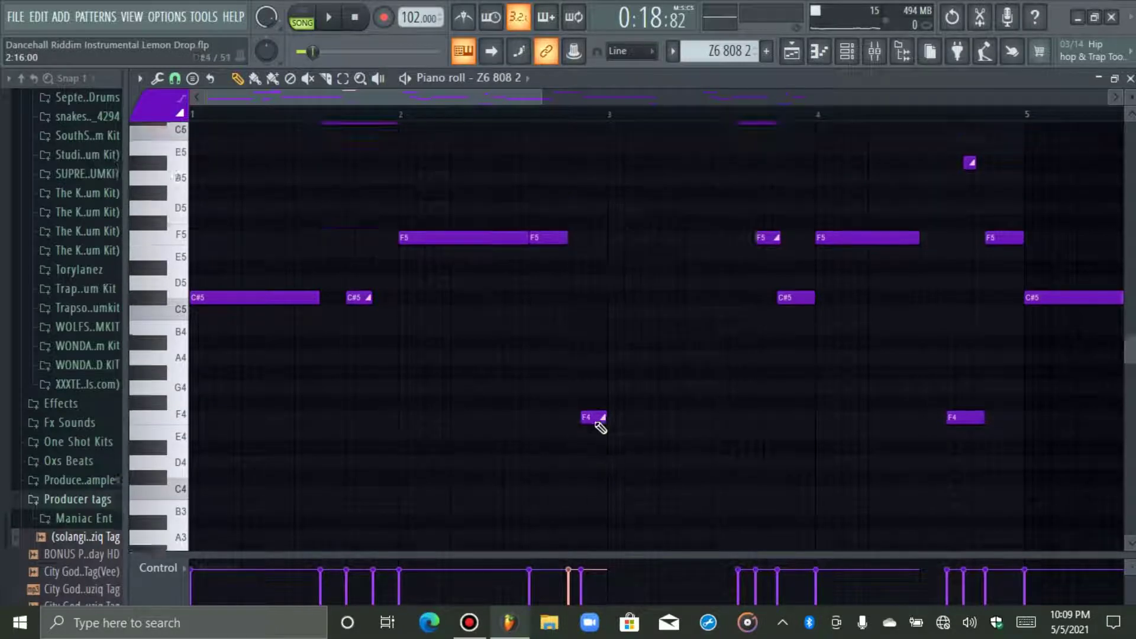
key(ctrl+Down)
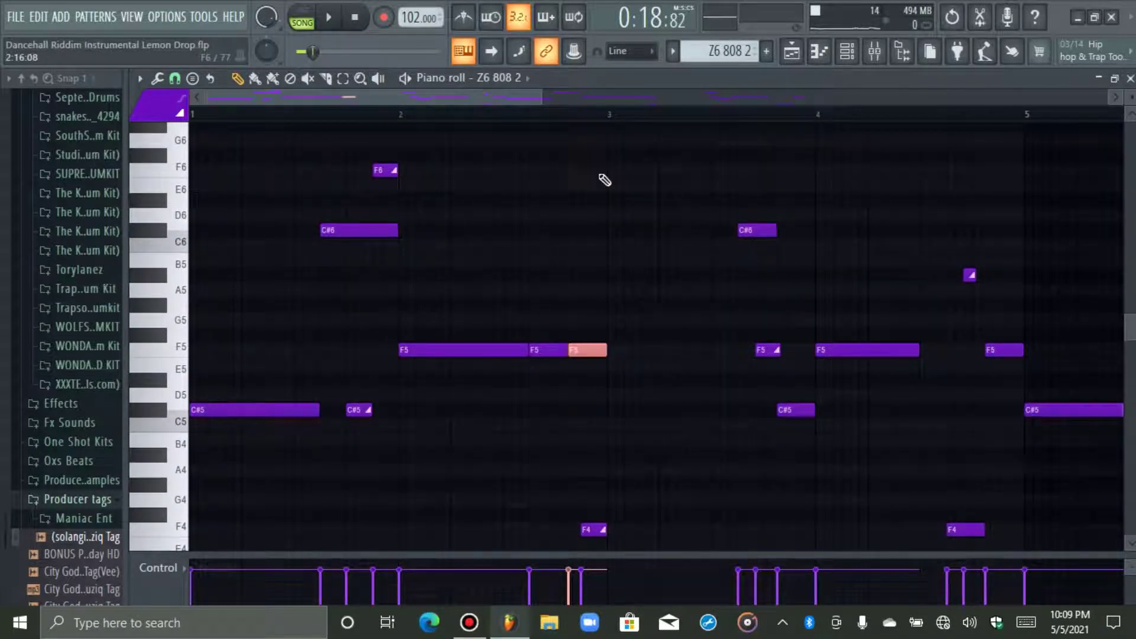
Play the end of bar 2 to hear the F5 note with its F4 slide.
click(524, 114)
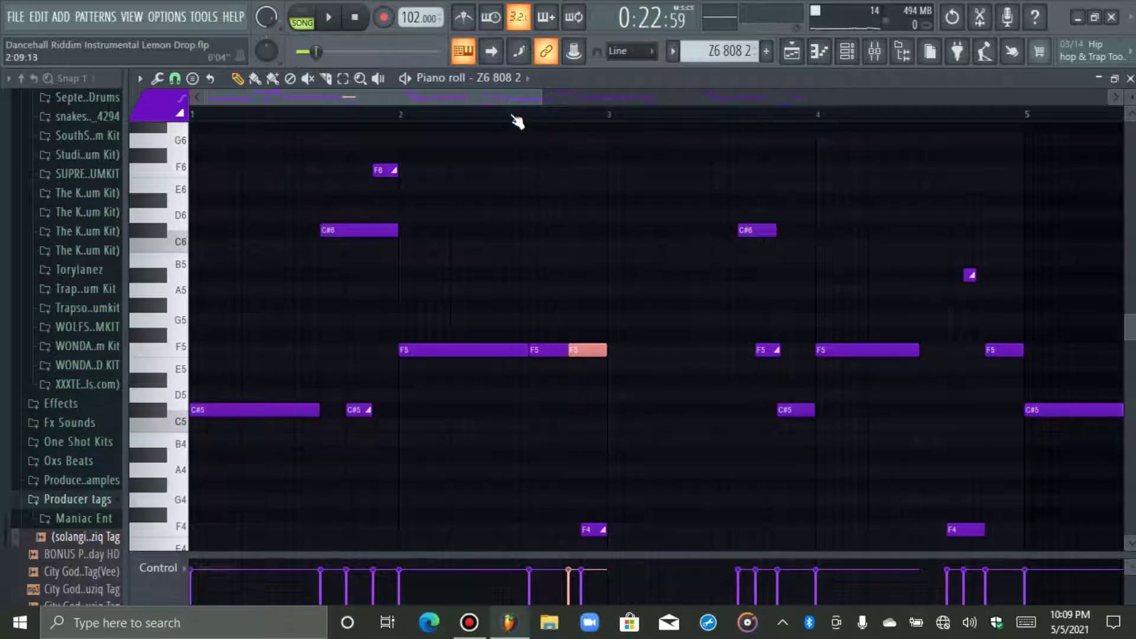
key(space)
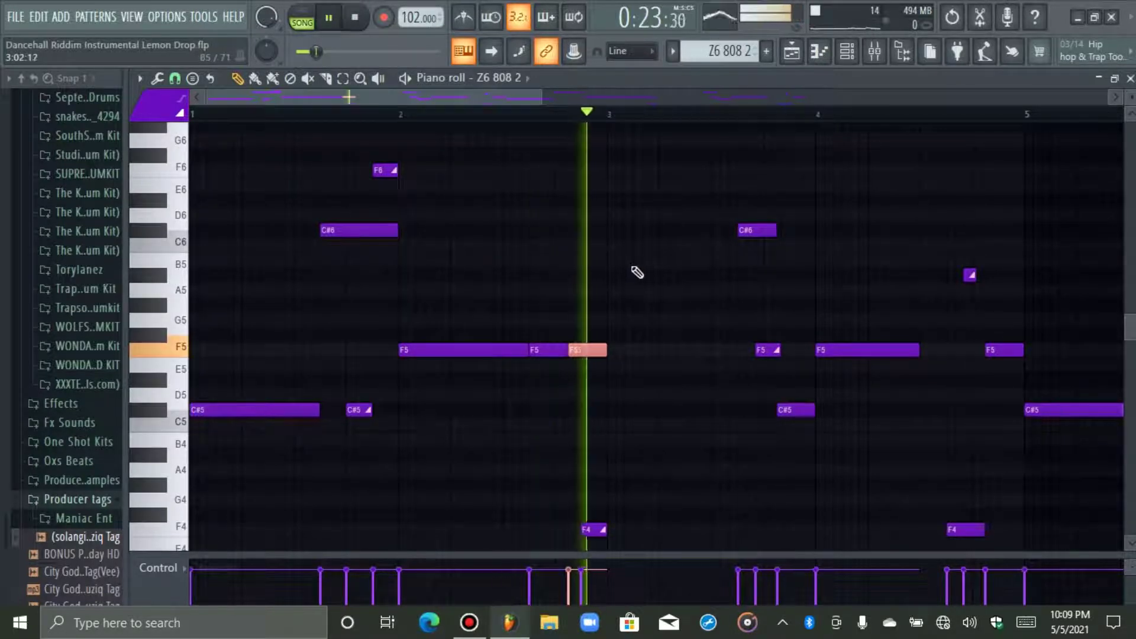
key(space)
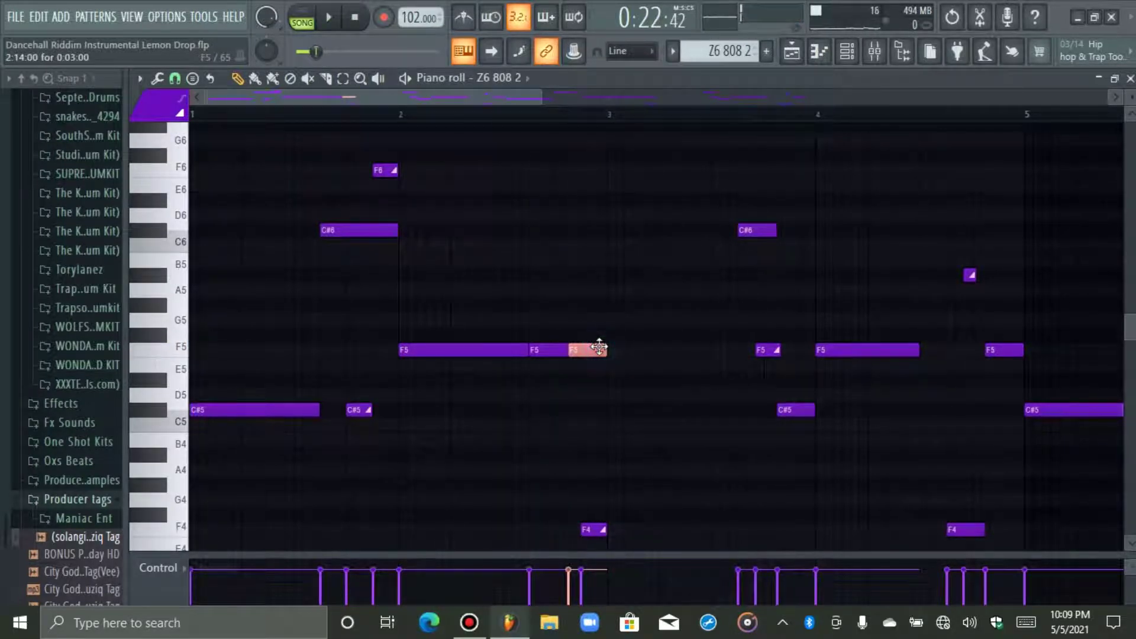
Raise the last F5 note of bar 2 an octave again, audition it, and restore and deselect the note.
key(ctrl+Up)
key(space)
key(space)
key(ctrl+Down)
click(601, 485)
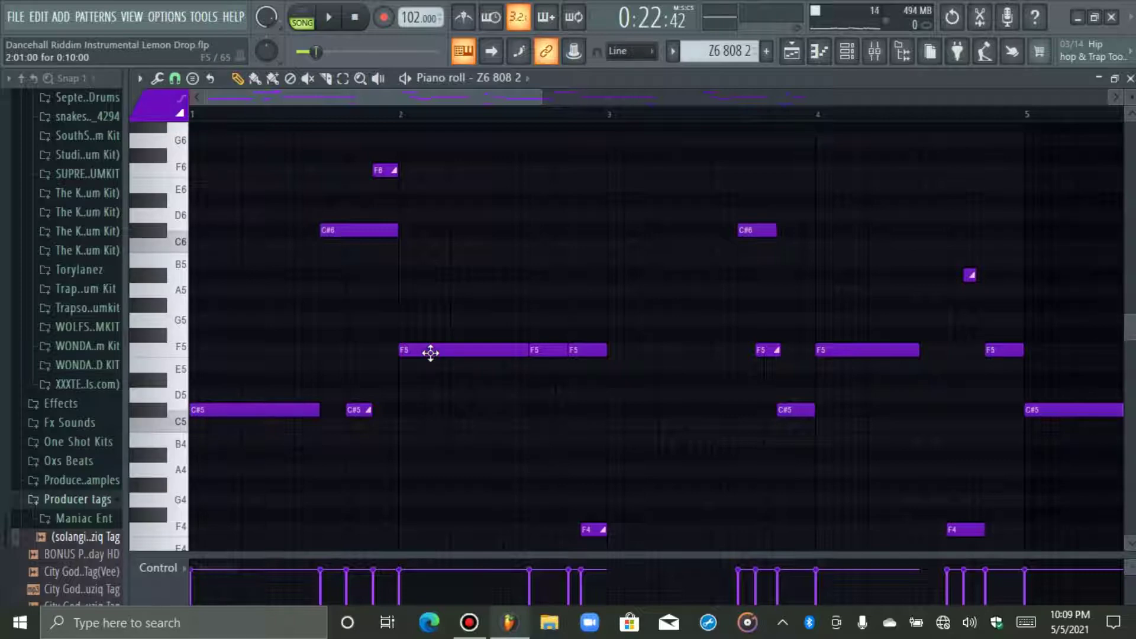
Add a matching F4 slide note beneath the end of the long F5 note in bar 2.
click(593, 528)
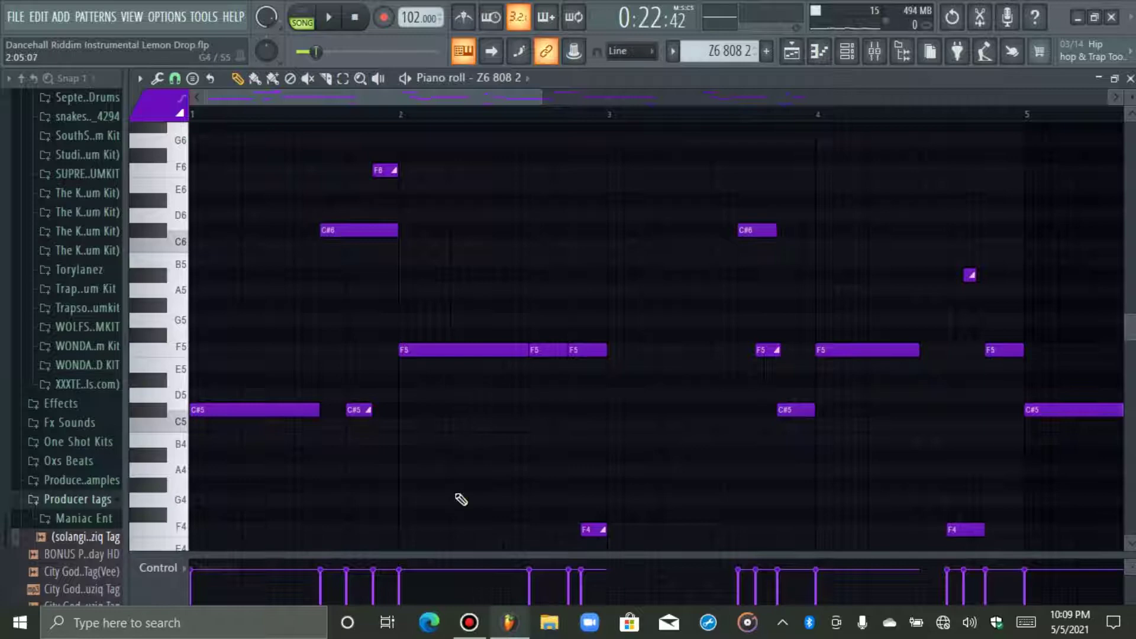
click(499, 486)
drag(509, 488, 519, 534)
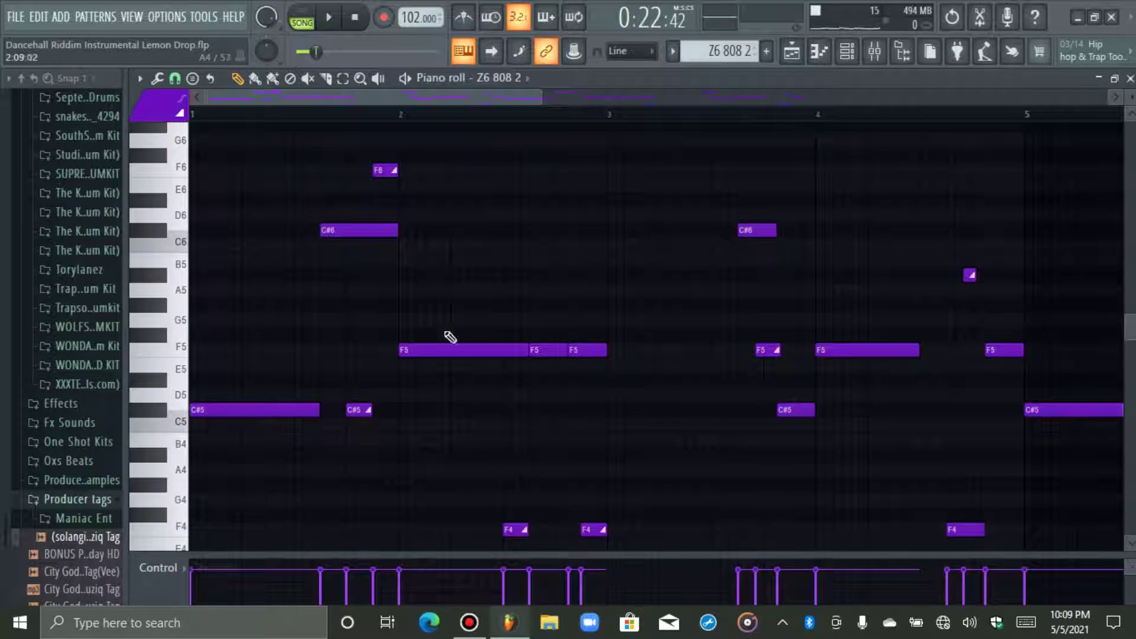
Play the bass line from the end of bar 1 to hear the added F4 slide.
key(space)
click(391, 116)
key(space)
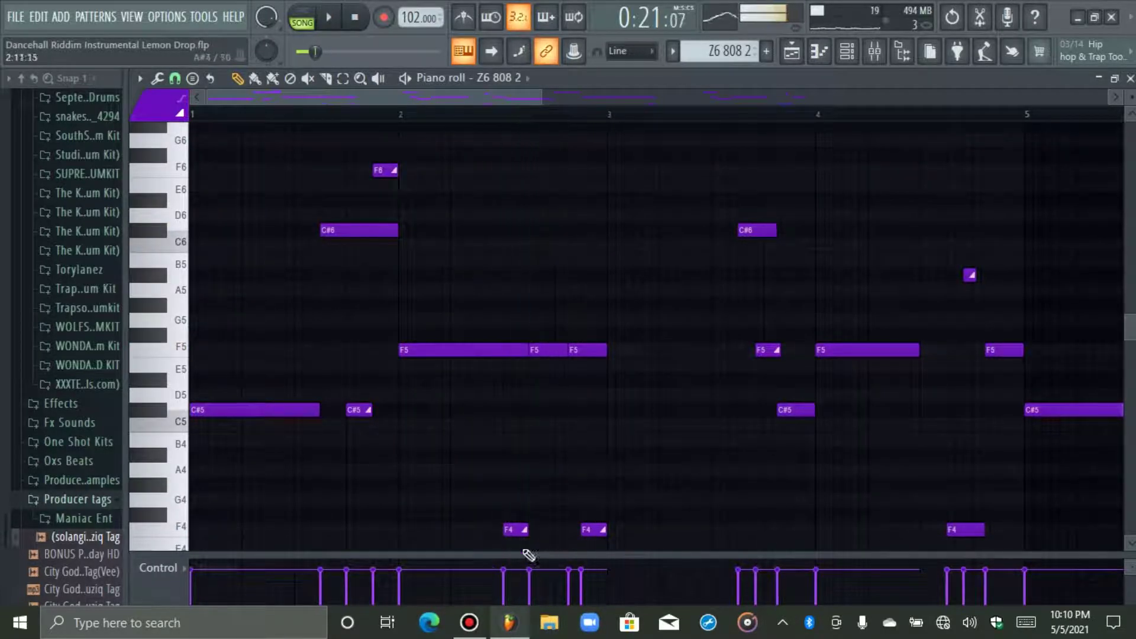
Move bar 2's first F4 slide earlier and shorten the long F5 note to end with it, auditioning the changes.
drag(515, 531, 462, 531)
key(space)
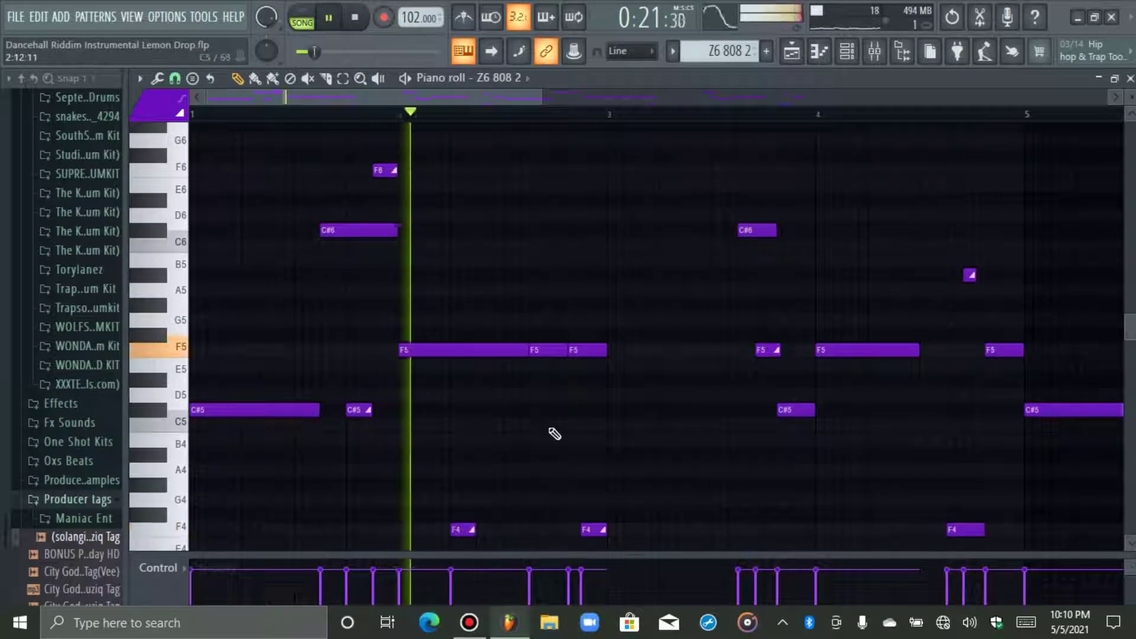
key(space)
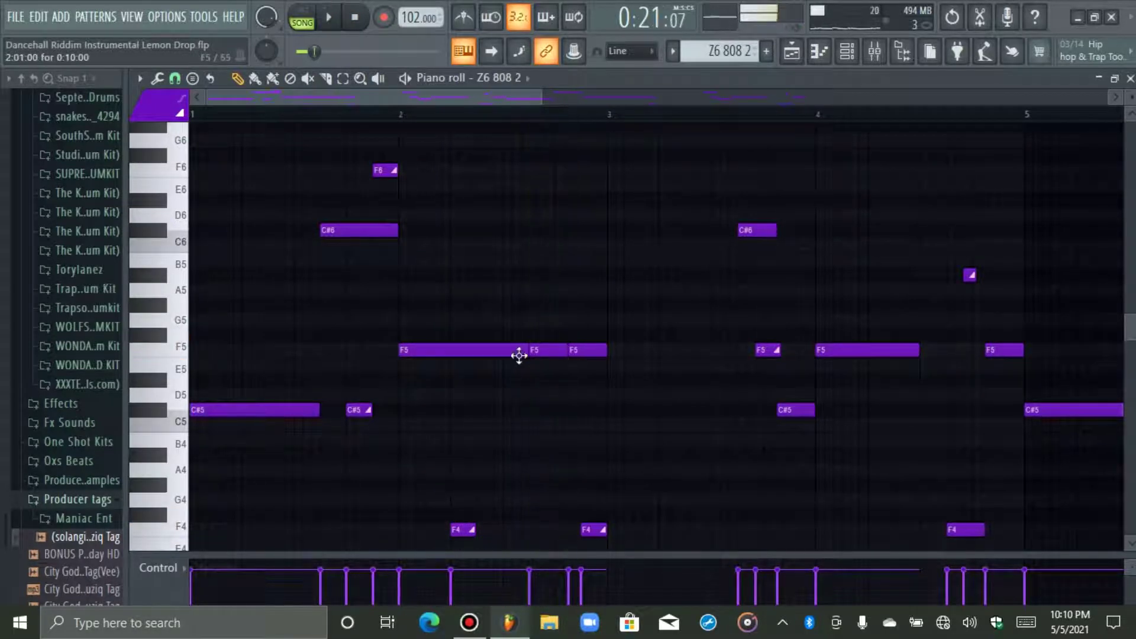
drag(524, 353, 476, 352)
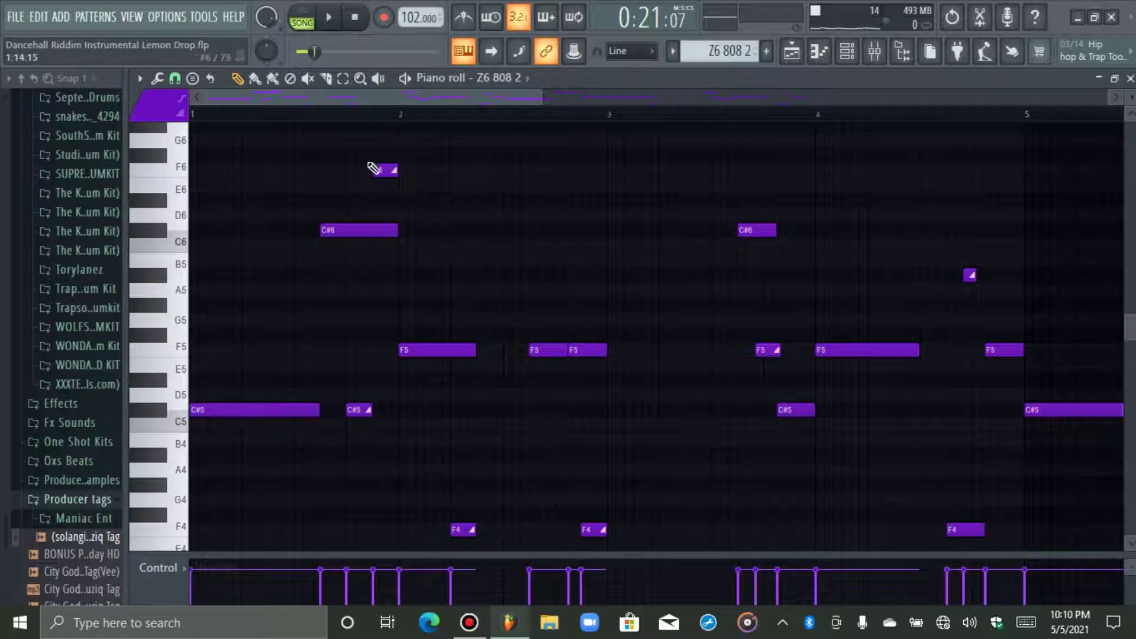
key(space)
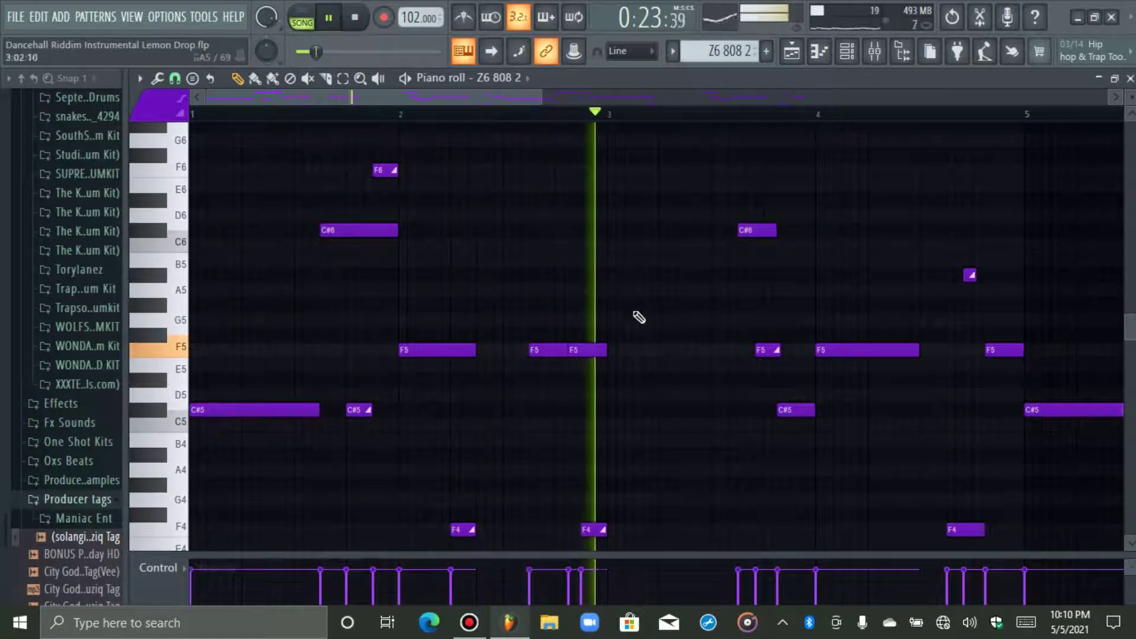
key(space)
Shift the last F4 slide of bar 2 earlier so it starts with the second F5 note.
drag(620, 438, 595, 524)
key(shift+Left)
key(shift+Left)
key(shift+Left)
key(shift+Left)
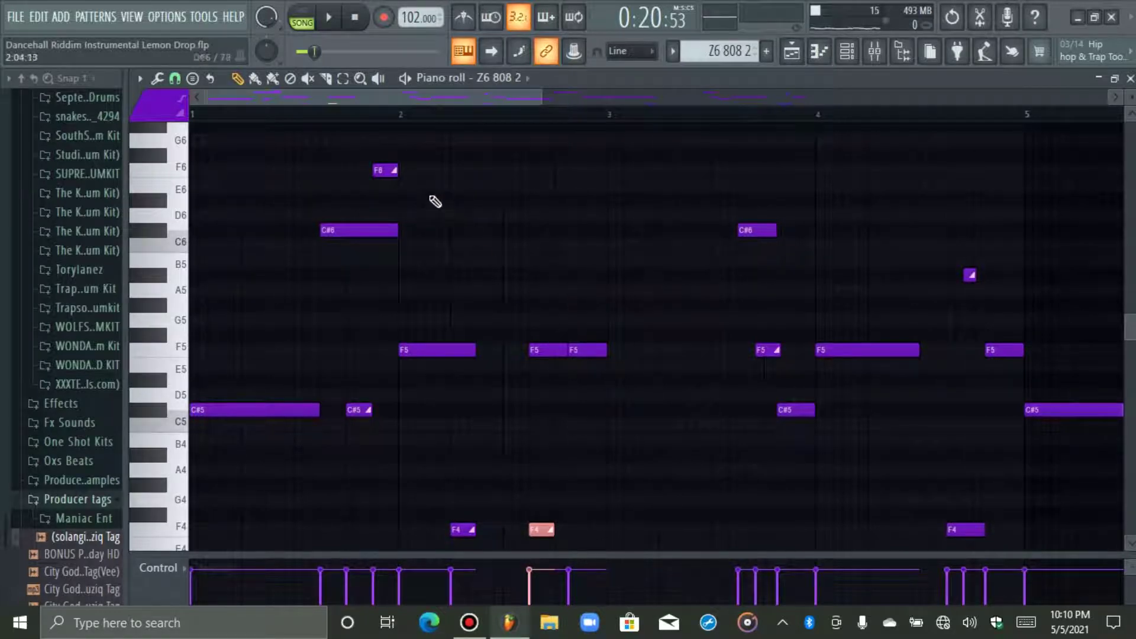
Add an F6 slide at the end of bar 2, matching the length of the F6 slide in bar 1.
click(385, 170)
click(578, 171)
drag(594, 171, 593, 170)
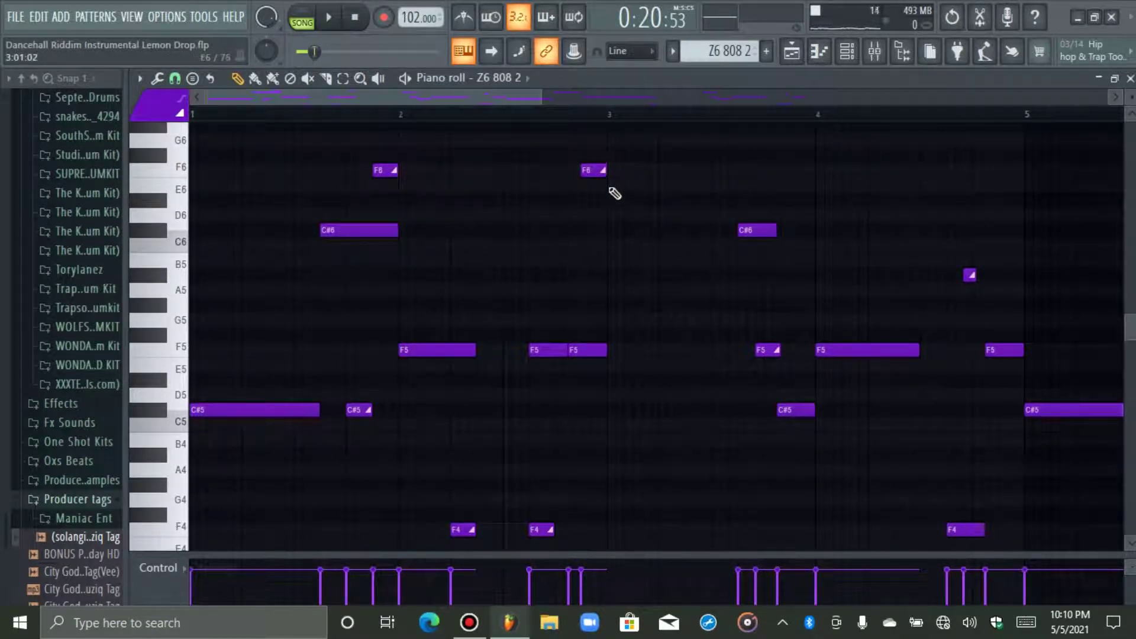
Turn on portamento for the F6 slide in bar 2 and audition it from the later part of the bar.
double_click(591, 171)
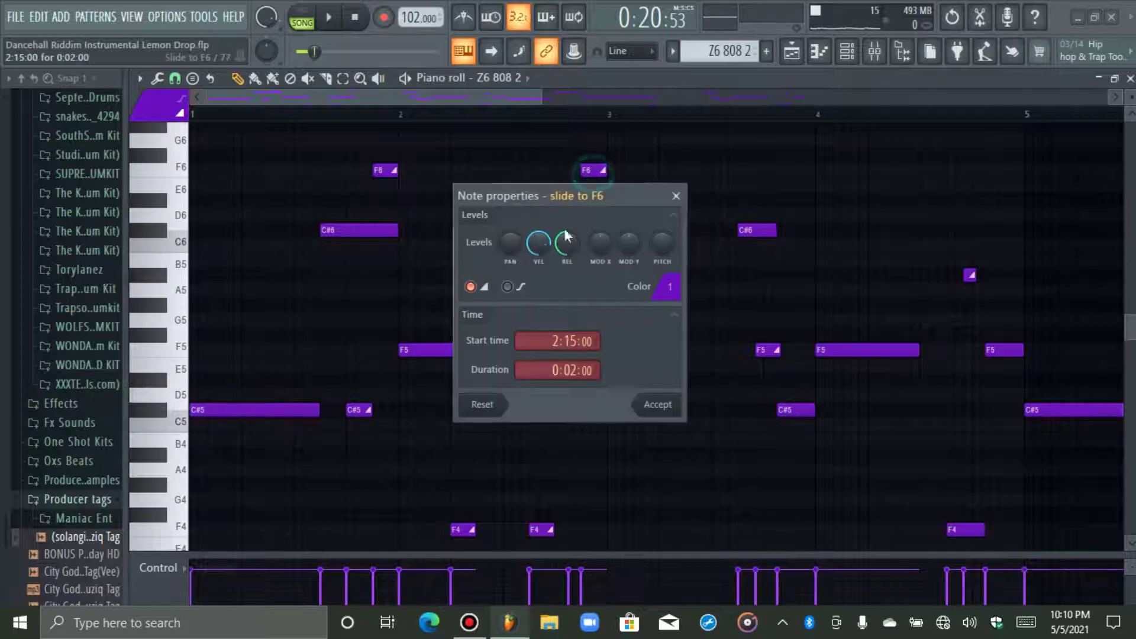
click(507, 286)
click(639, 404)
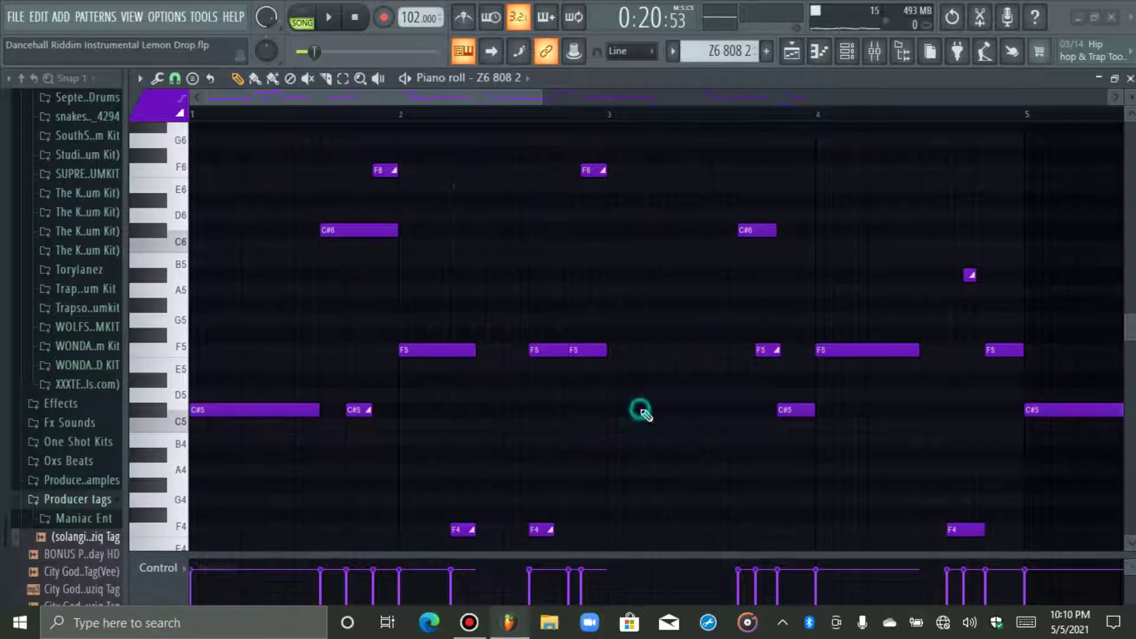
click(524, 116)
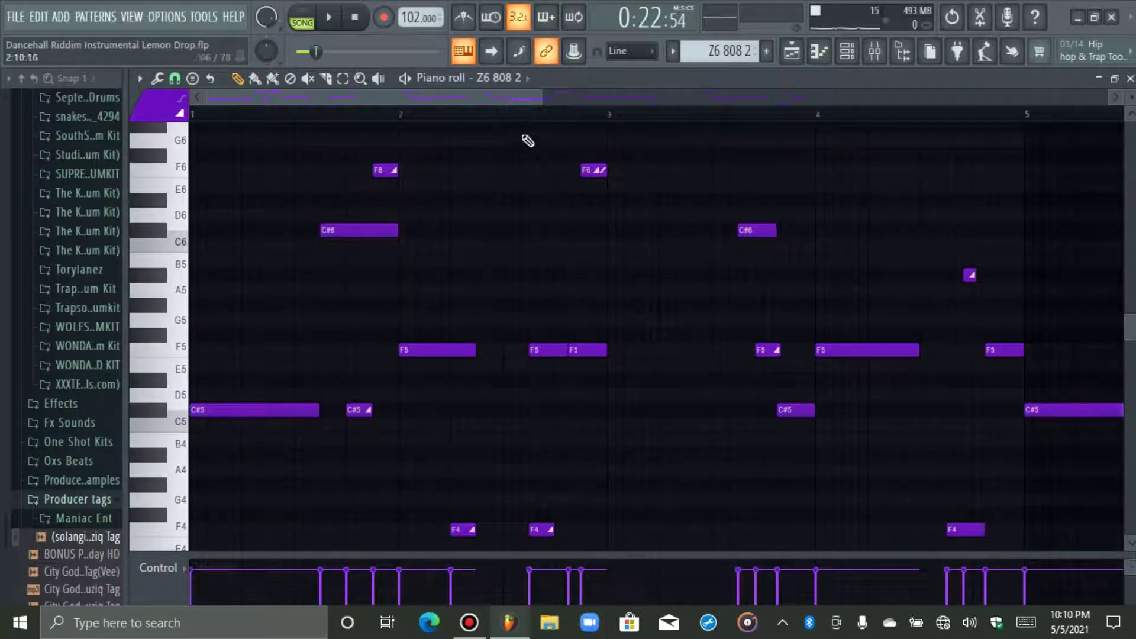
key(space)
key(space)
Turn portamento off for the F6 slide in bar 2 and play the end of the bar again.
double_click(588, 171)
click(507, 286)
click(654, 406)
key(space)
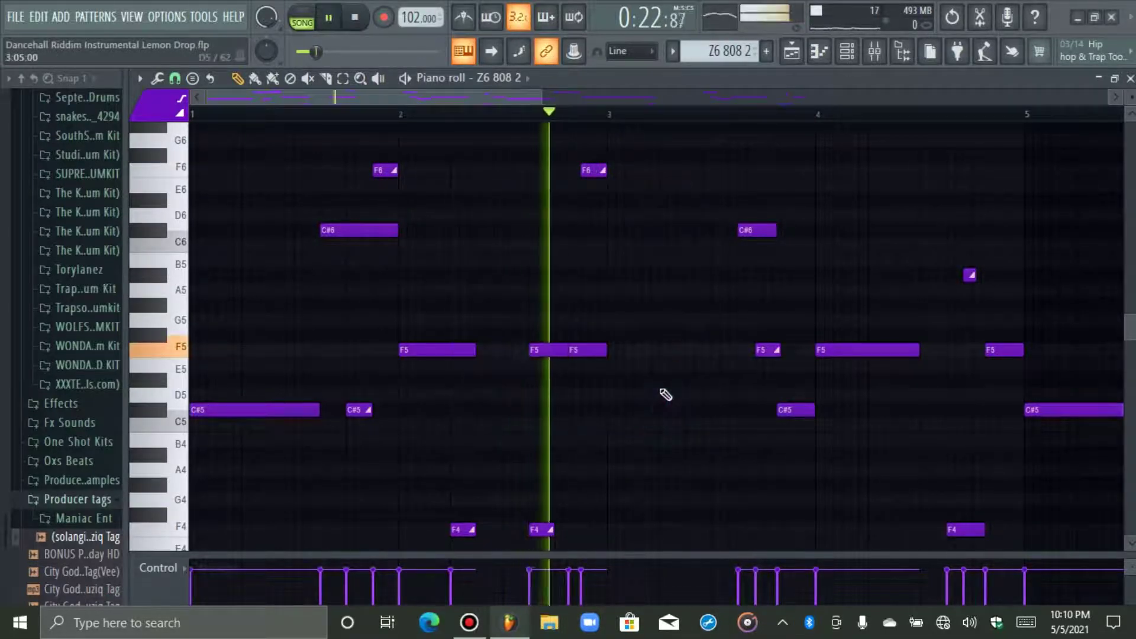
key(space)
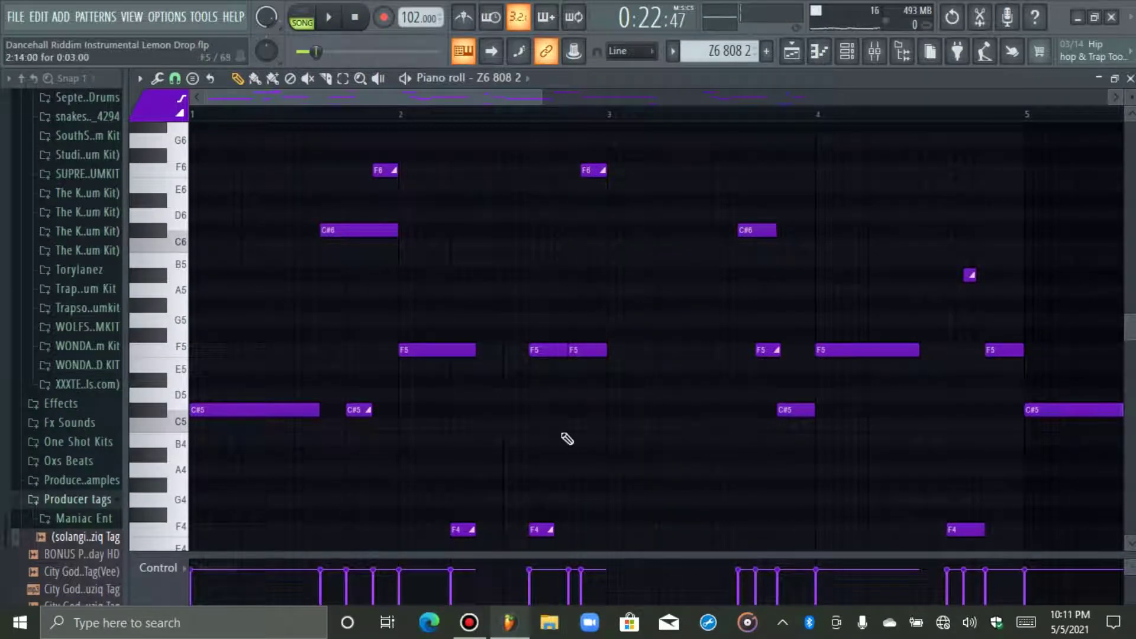
Add an A6 slide with portamento directly above the F6 slide in bar 2 and audition it.
click(542, 529)
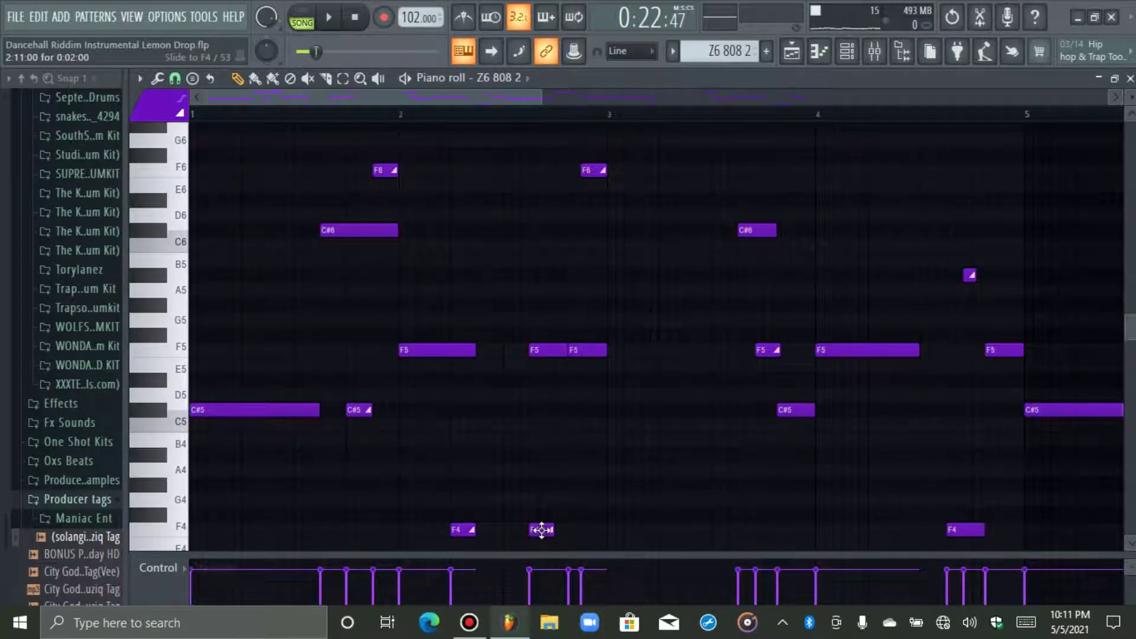
scroll(594, 210, up, 3)
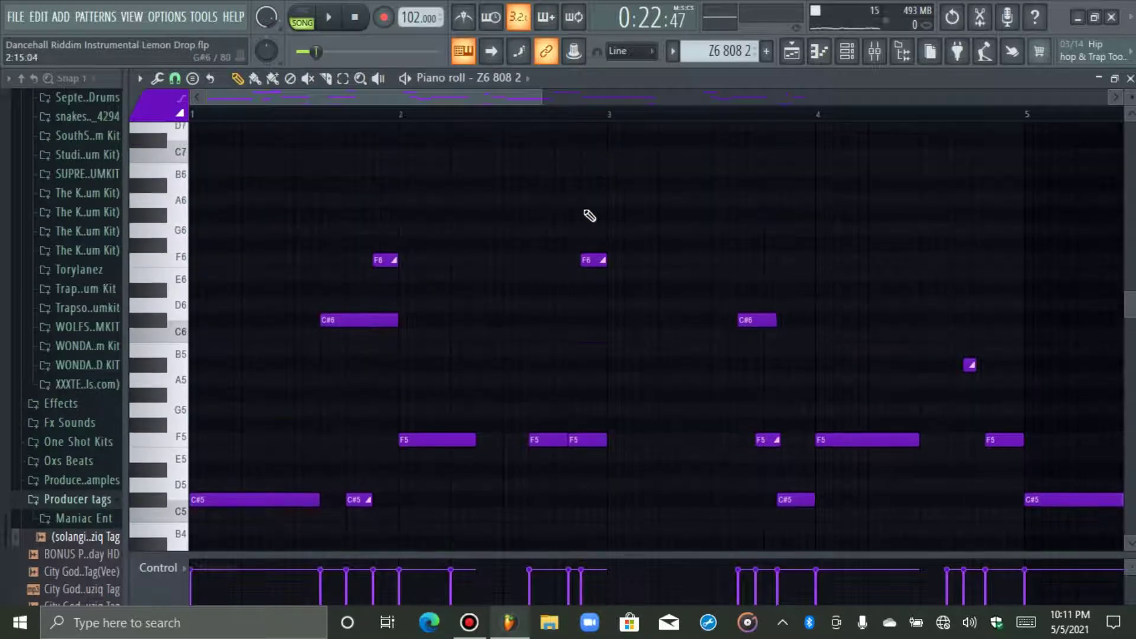
click(588, 200)
double_click(594, 200)
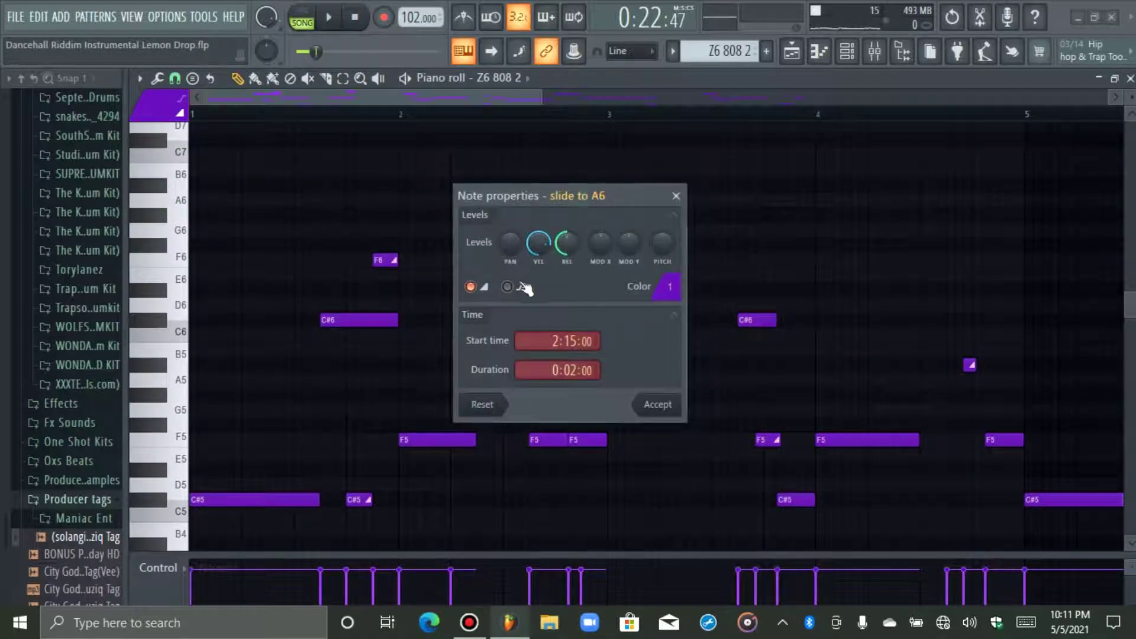
click(651, 405)
key(space)
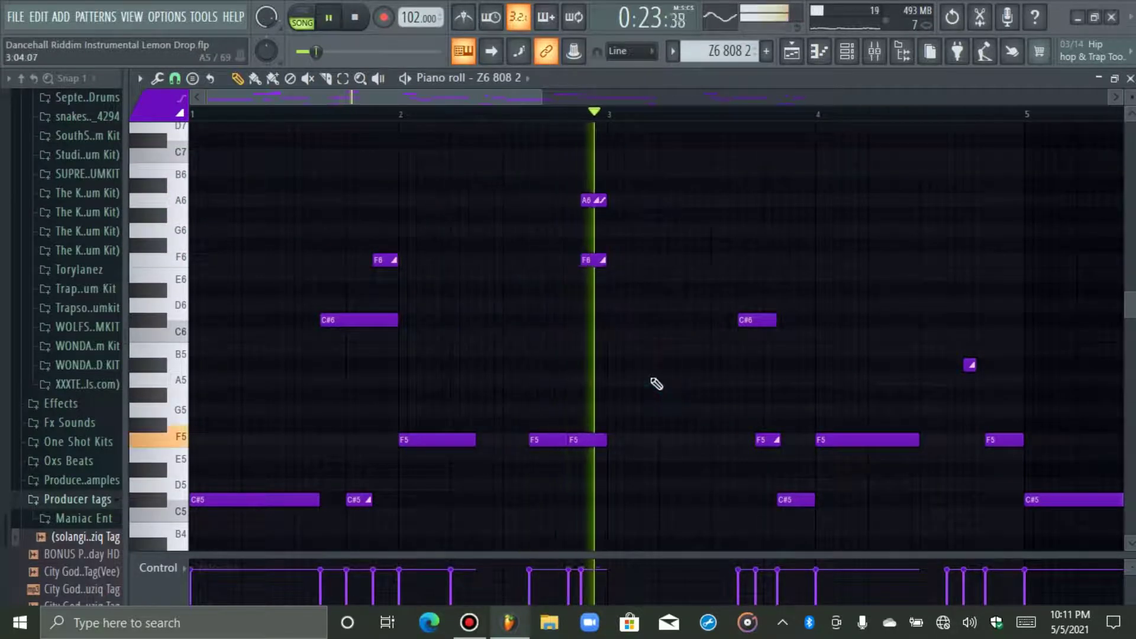
key(space)
Delete the A6 portamento slide and play the end of bar 2 without it.
right_click(594, 200)
key(space)
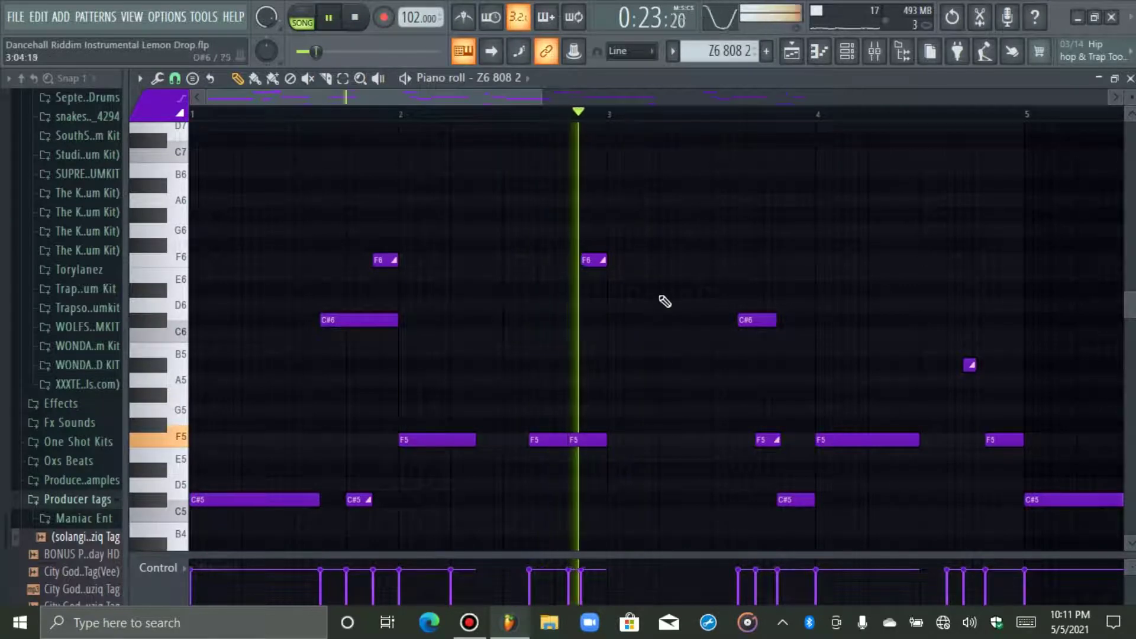
key(space)
Try an A6 slide just before the F6 slide in bar 2, audition it, and remove it.
click(556, 199)
key(space)
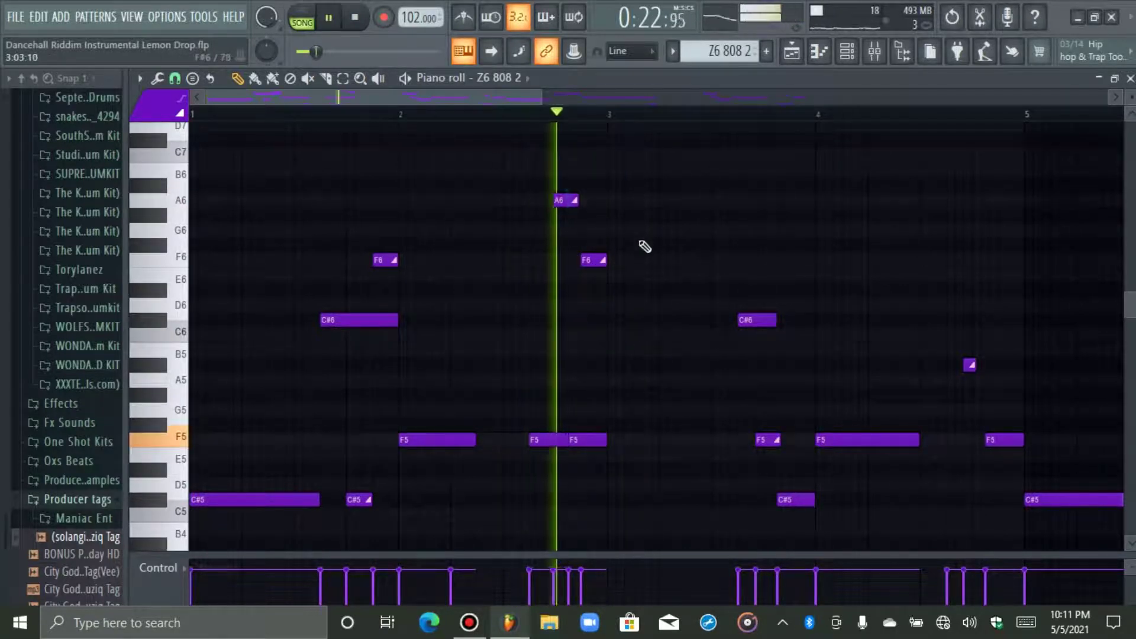
key(space)
right_click(573, 201)
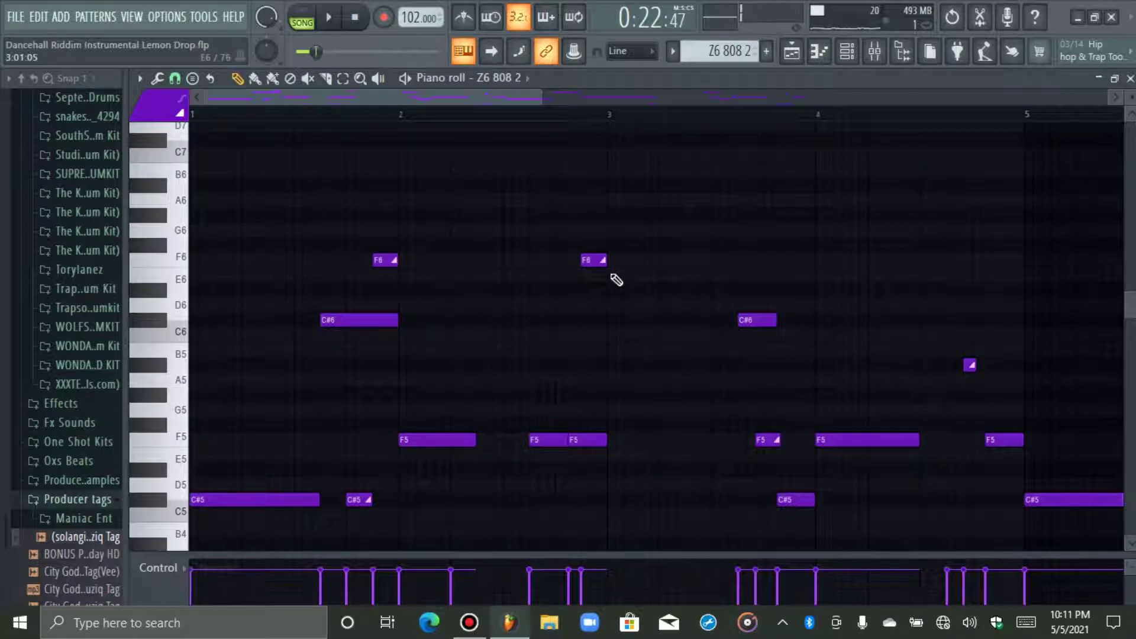
Place another A6 slide above the F6 slide in bar 2, enable its portamento, and audition it.
click(589, 202)
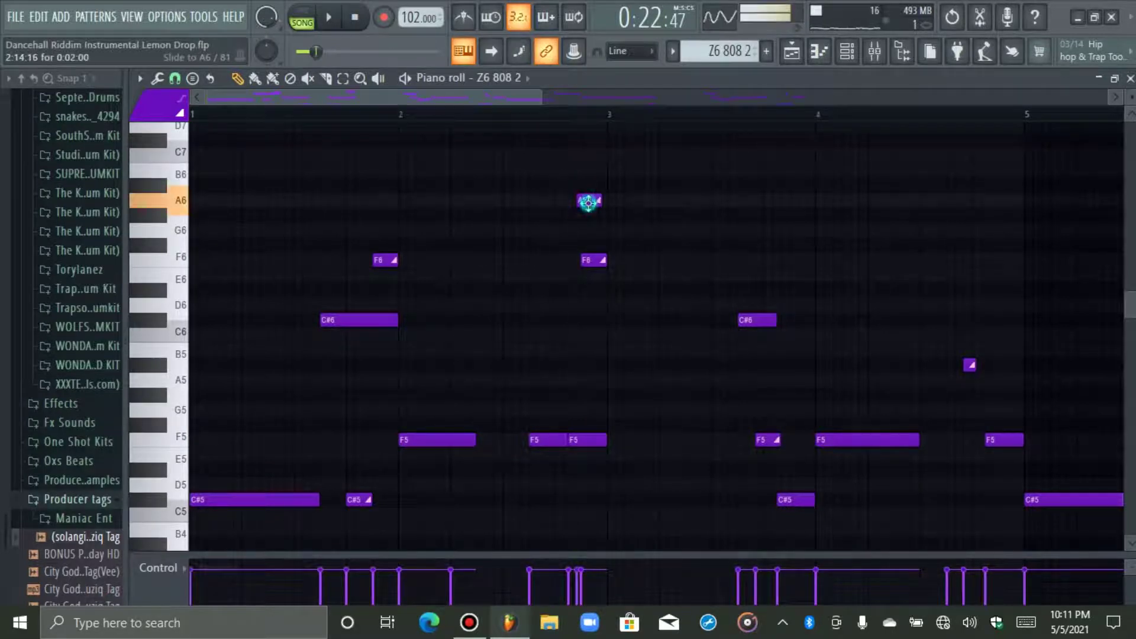
double_click(588, 198)
click(656, 406)
key(space)
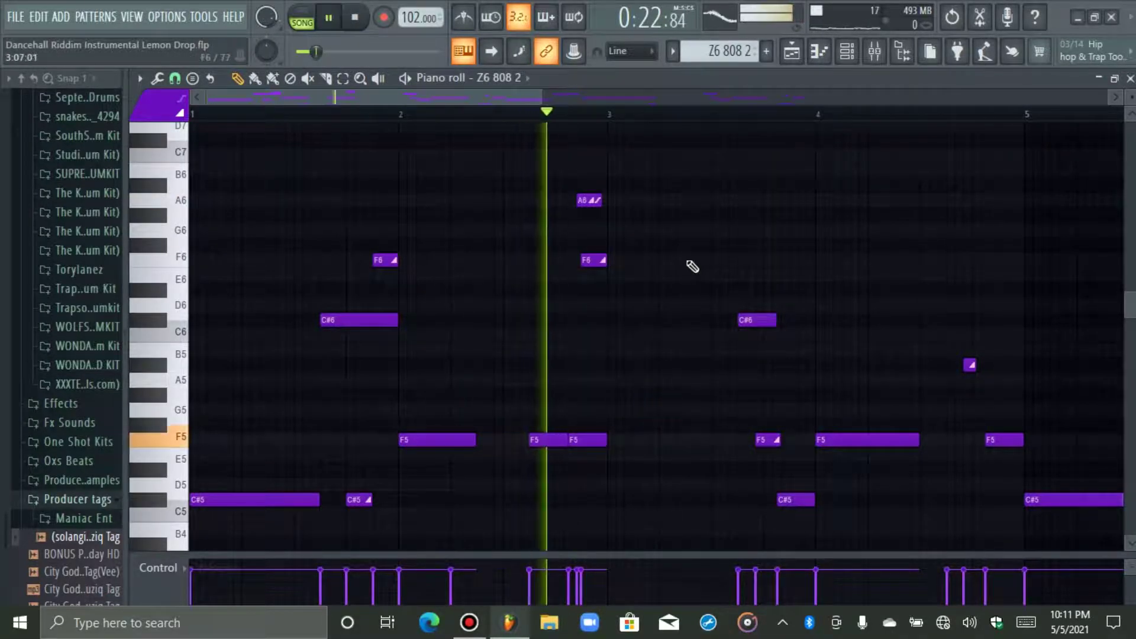
key(space)
Delete the A6 and F6 slides at the end of bar 2, and play the remaining notes.
drag(589, 200, 591, 200)
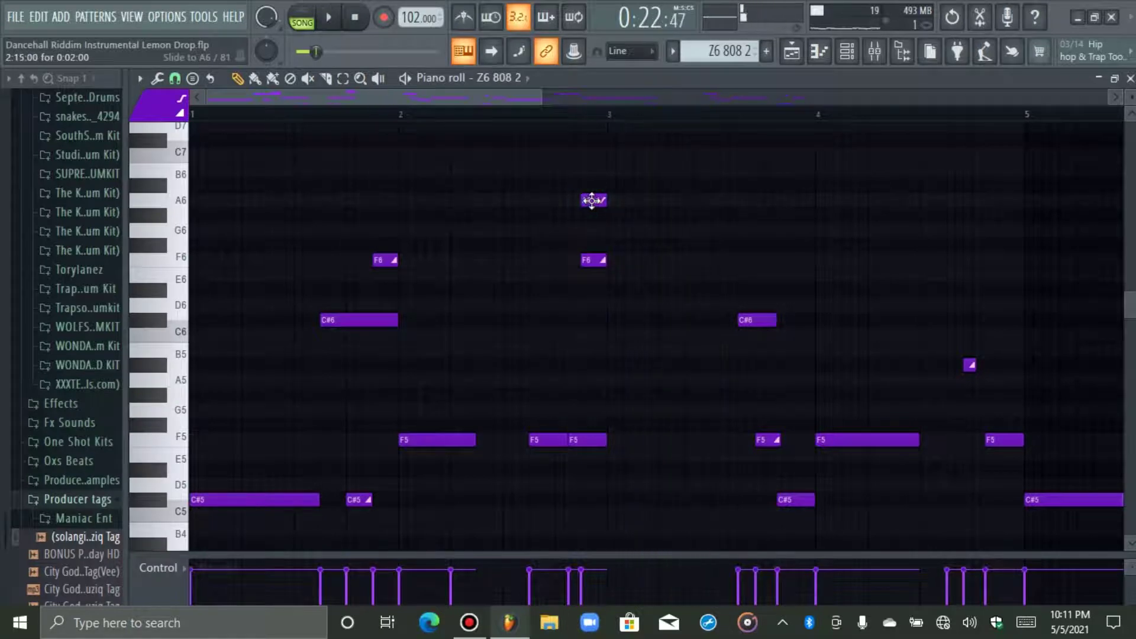
right_click(591, 200)
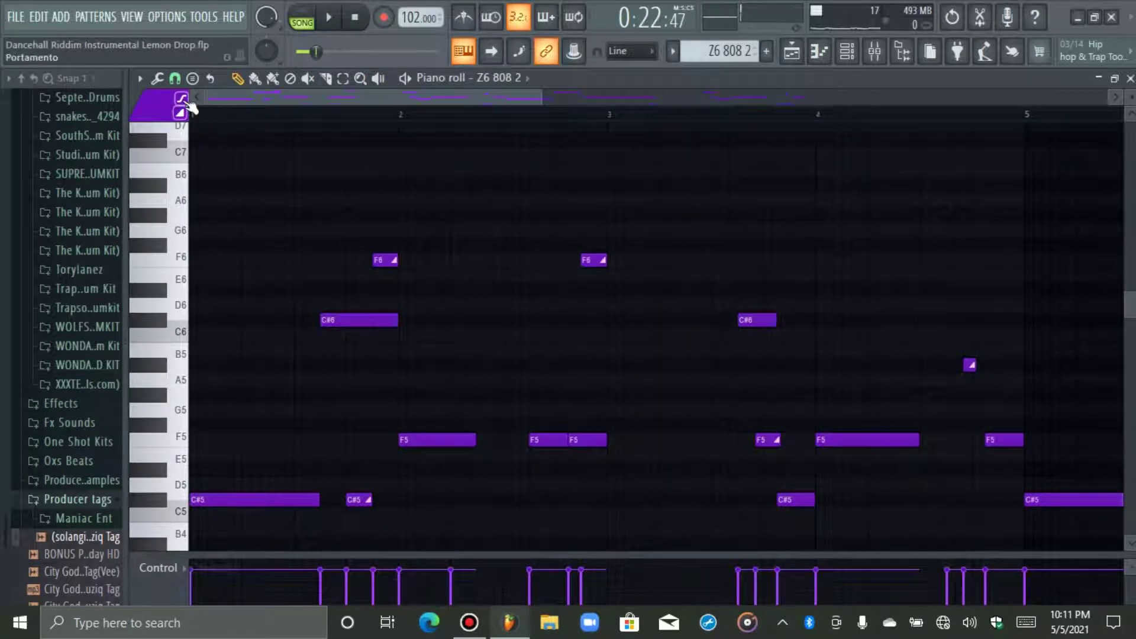
scroll(637, 344, down, 3)
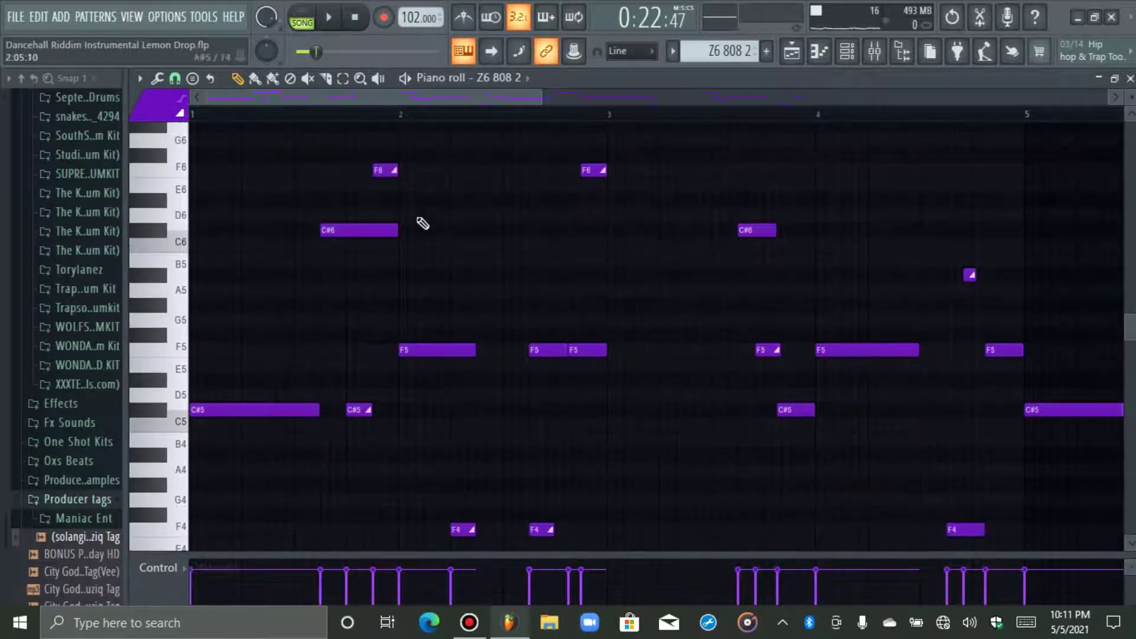
right_click(602, 170)
scroll(608, 173, down, 3)
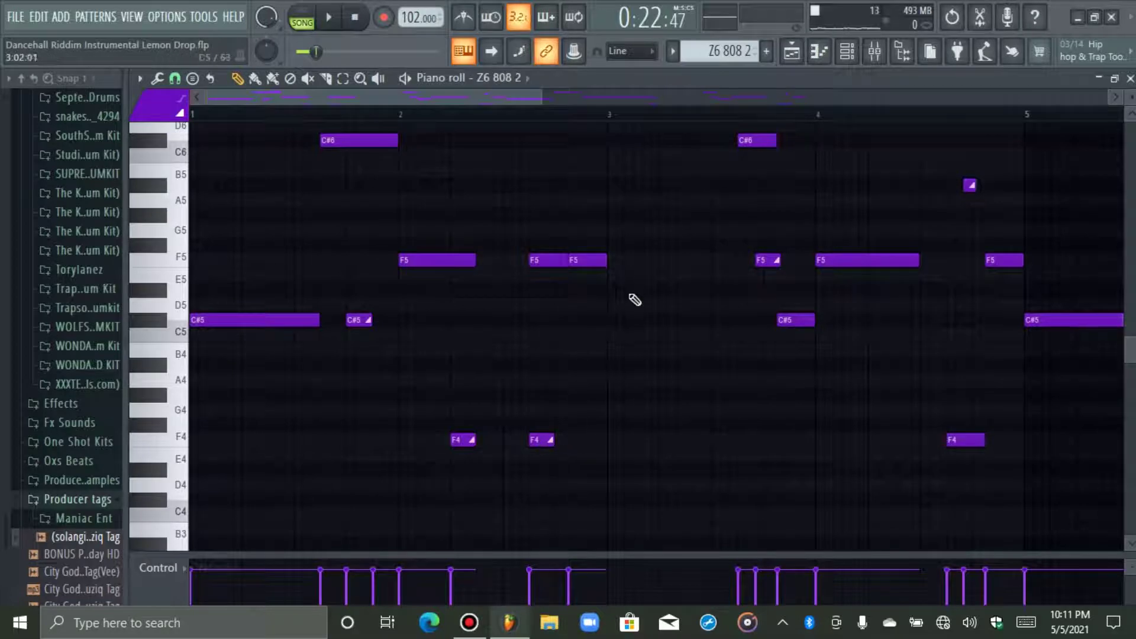
scroll(635, 296, up, 3)
key(space)
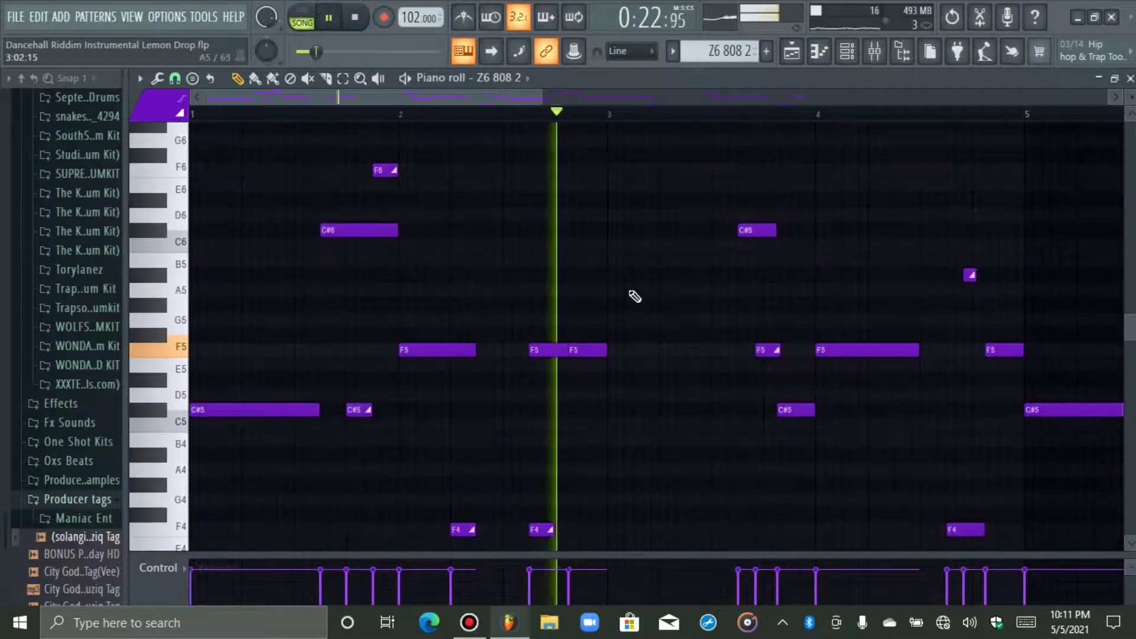
click(356, 18)
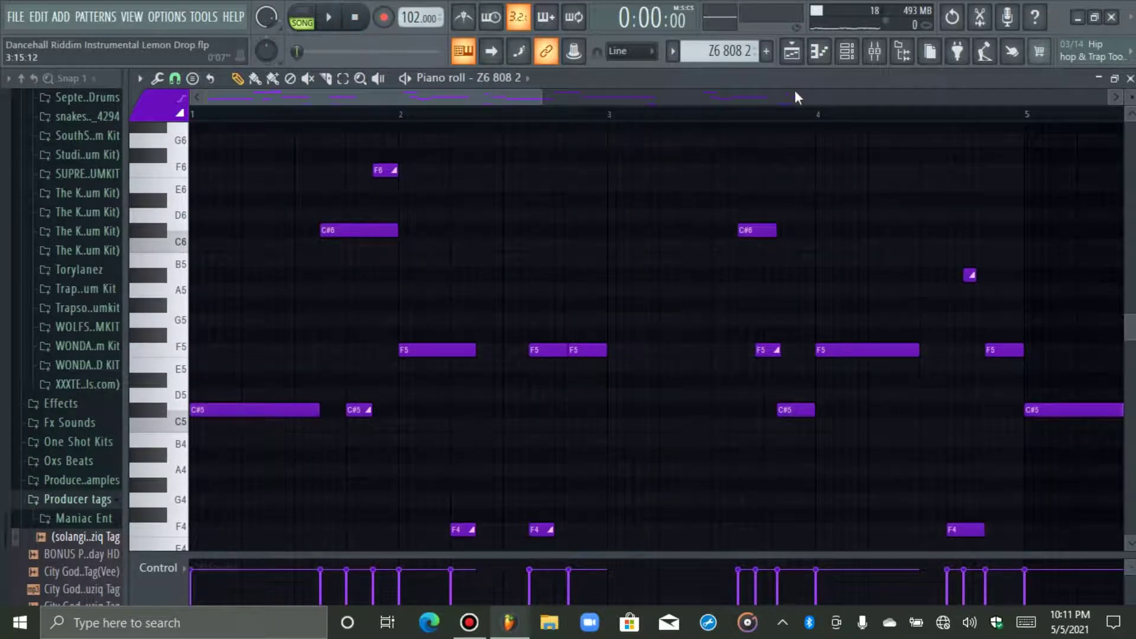
Play the song from bar 9 of the Playlist while viewing the Z6 808 2 notes, continuing on to bars 3 to 6.
click(792, 51)
click(524, 113)
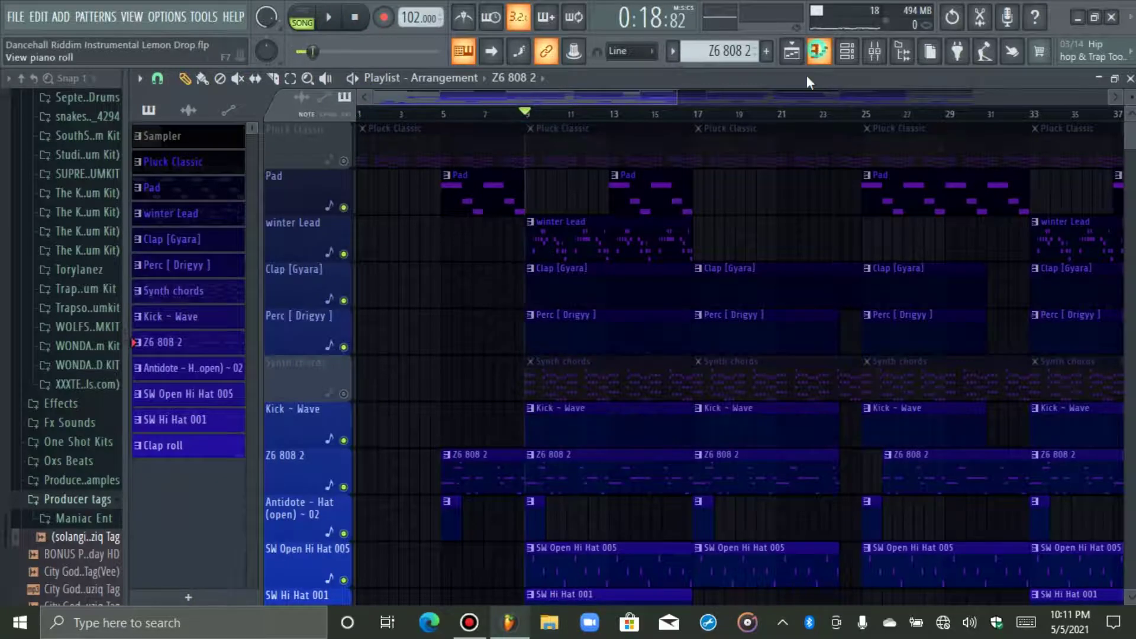
click(819, 52)
key(space)
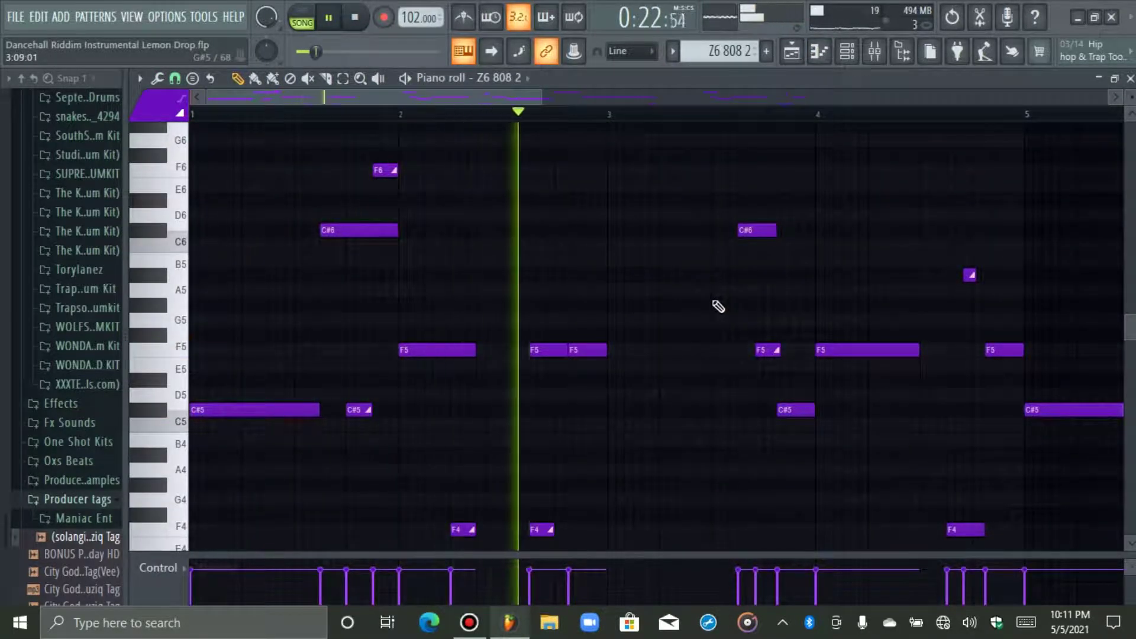
scroll(719, 338, down, 3)
scroll(720, 339, up, 3)
drag(474, 91, 619, 152)
key(space)
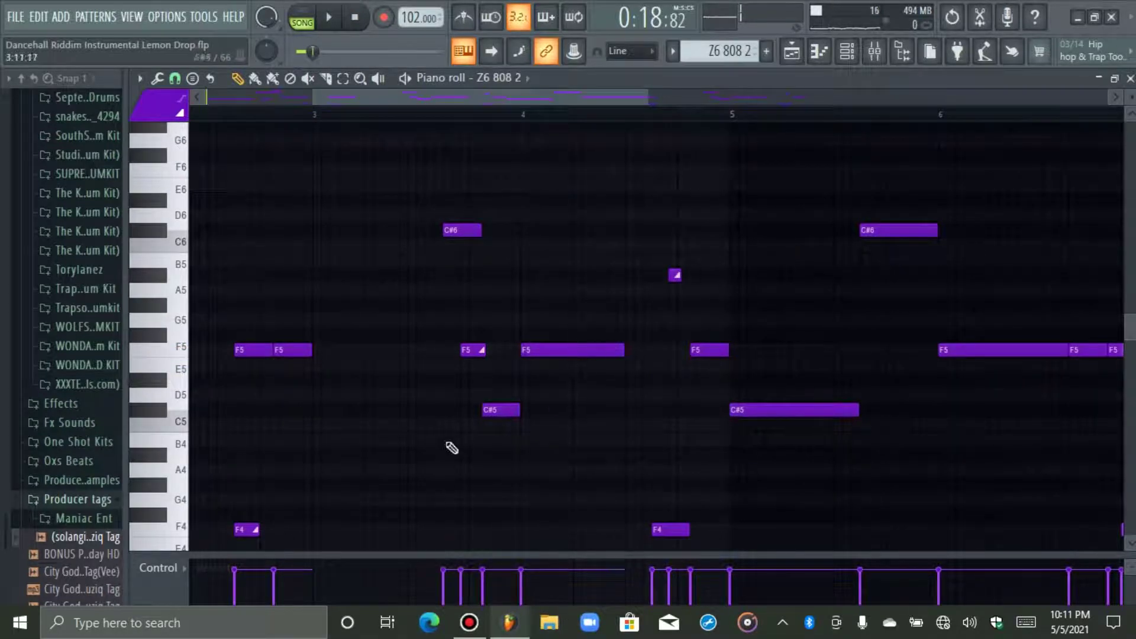
Add a C#5 slide beneath the long F5 note in bar 4, matching bar 3's F5 slide length, and audition it.
click(470, 350)
click(574, 409)
click(589, 409)
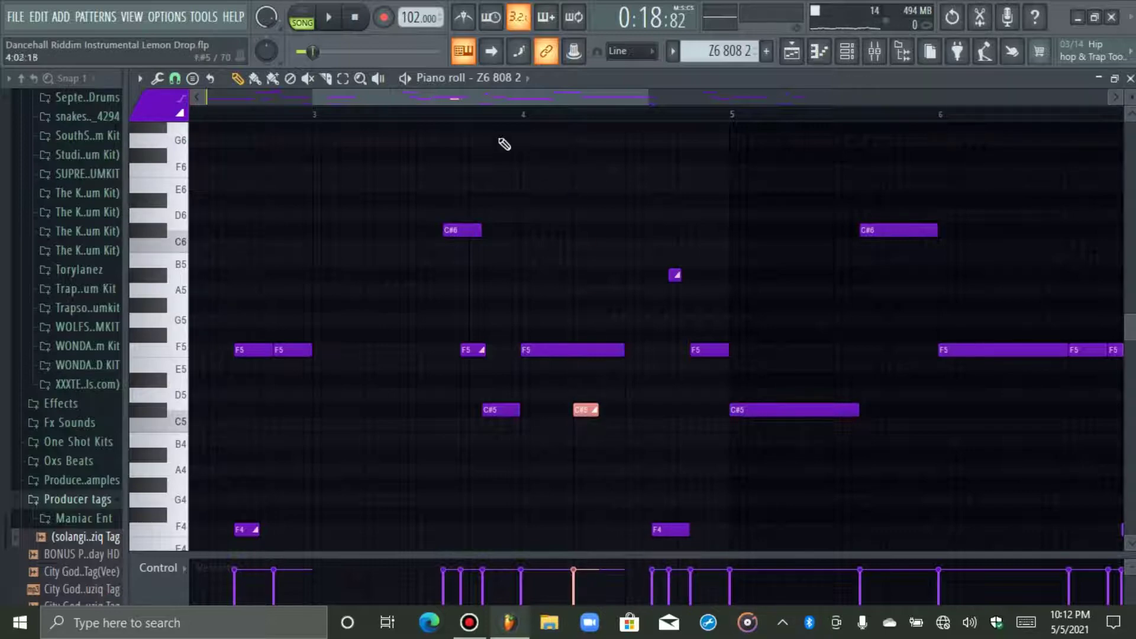
key(space)
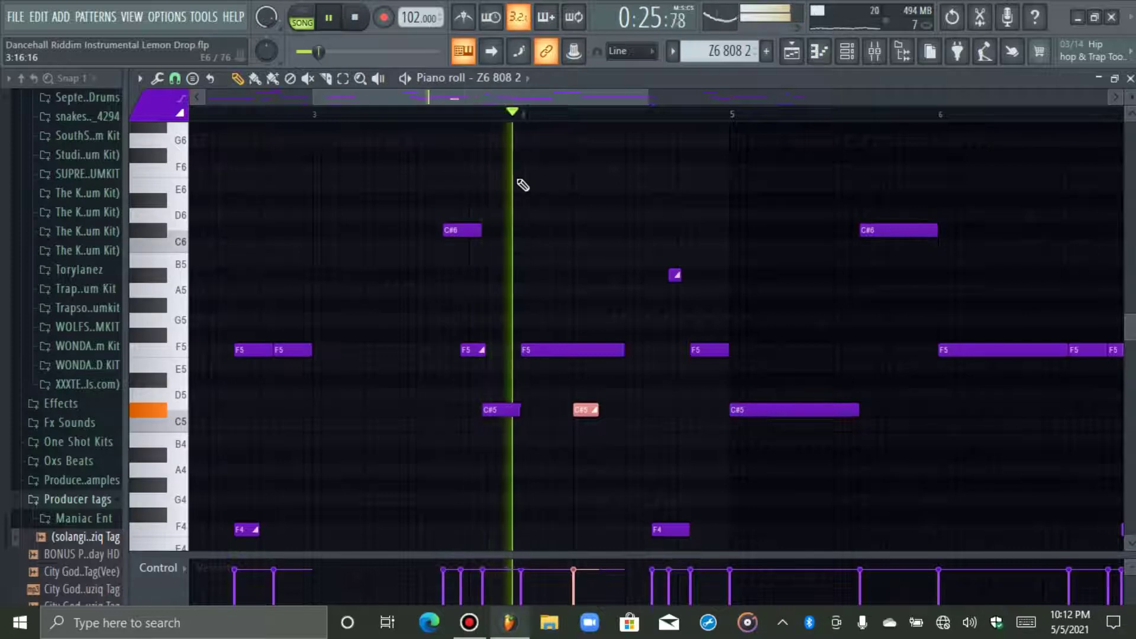
key(space)
Shorten the long F5 note in bar 4 to end with the C#5 slide and play it.
drag(624, 349, 597, 363)
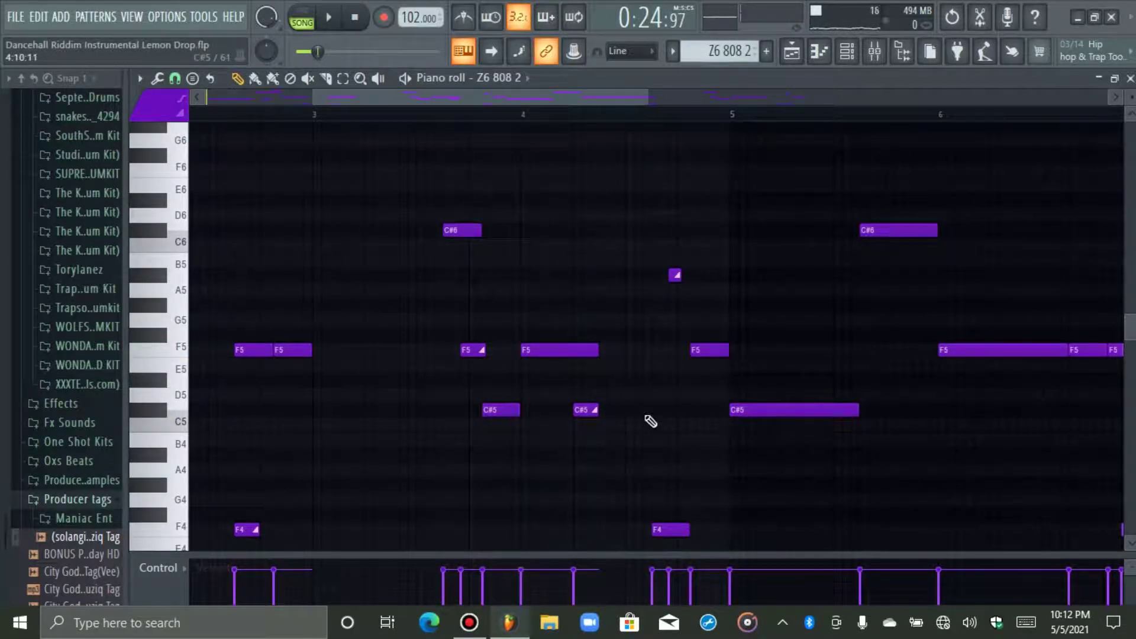
key(space)
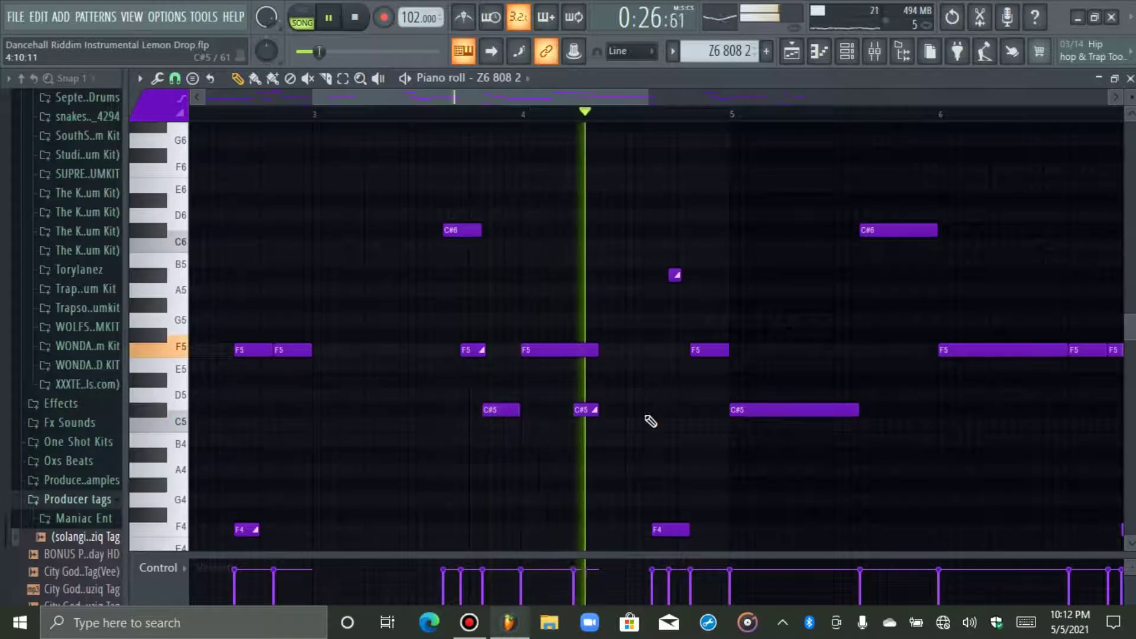
key(space)
Raise the short slide note above the F4 note in bar 4 by one octave.
click(674, 274)
drag(701, 233, 665, 295)
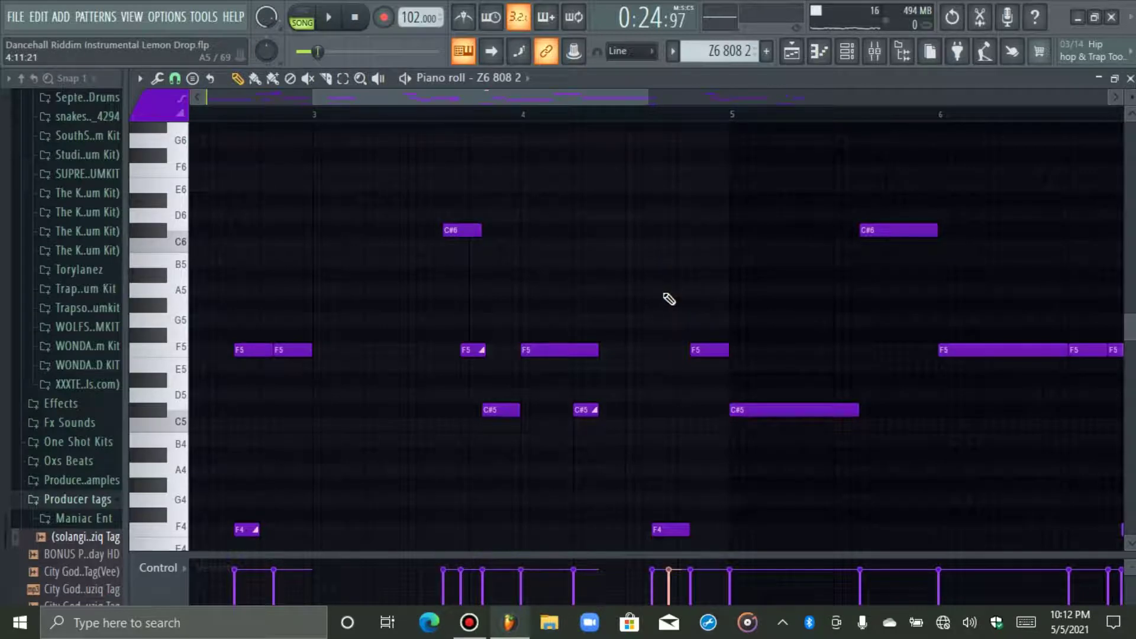
scroll(668, 299, up, 5)
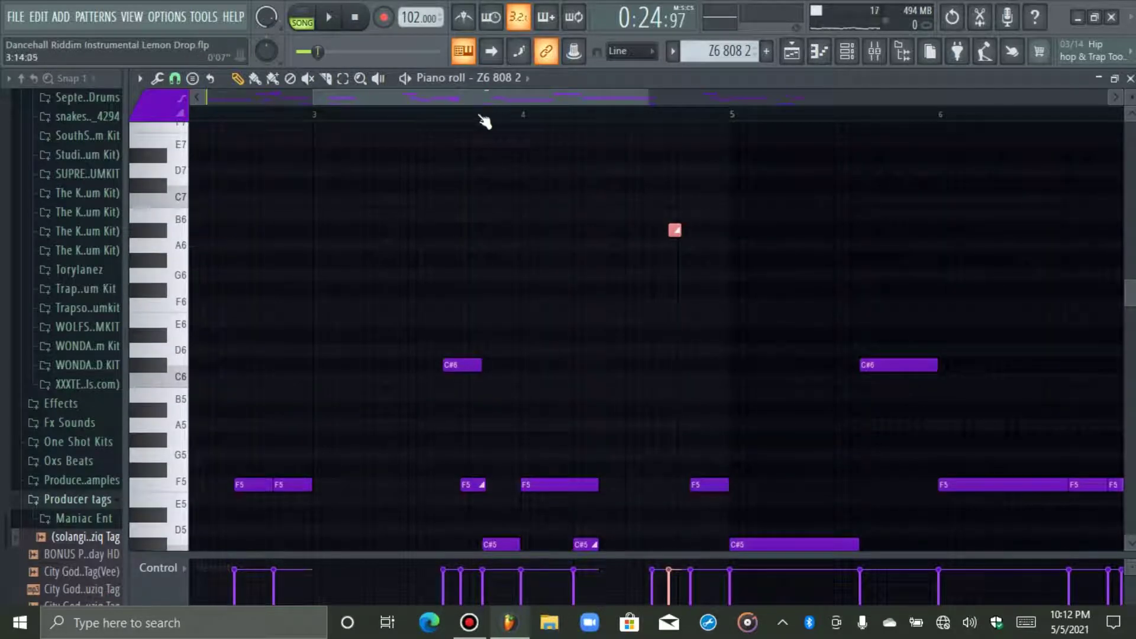
Play the bass line around bar 4 and lower the short slide note above the F4 note by one octave.
key(space)
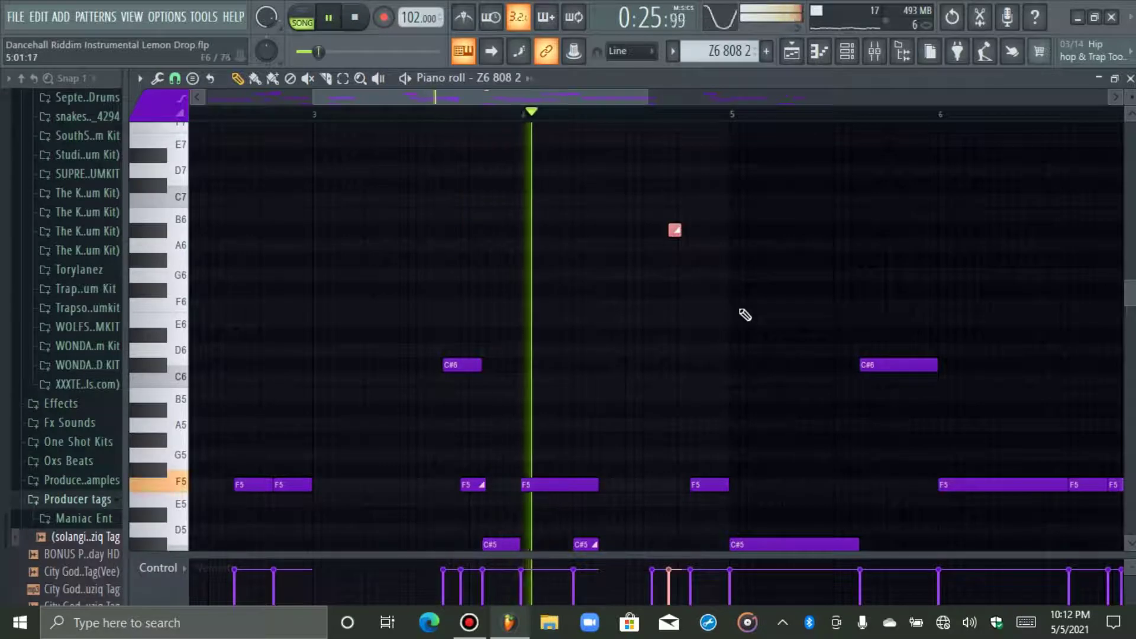
scroll(744, 313, down, 3)
scroll(744, 314, up, 1)
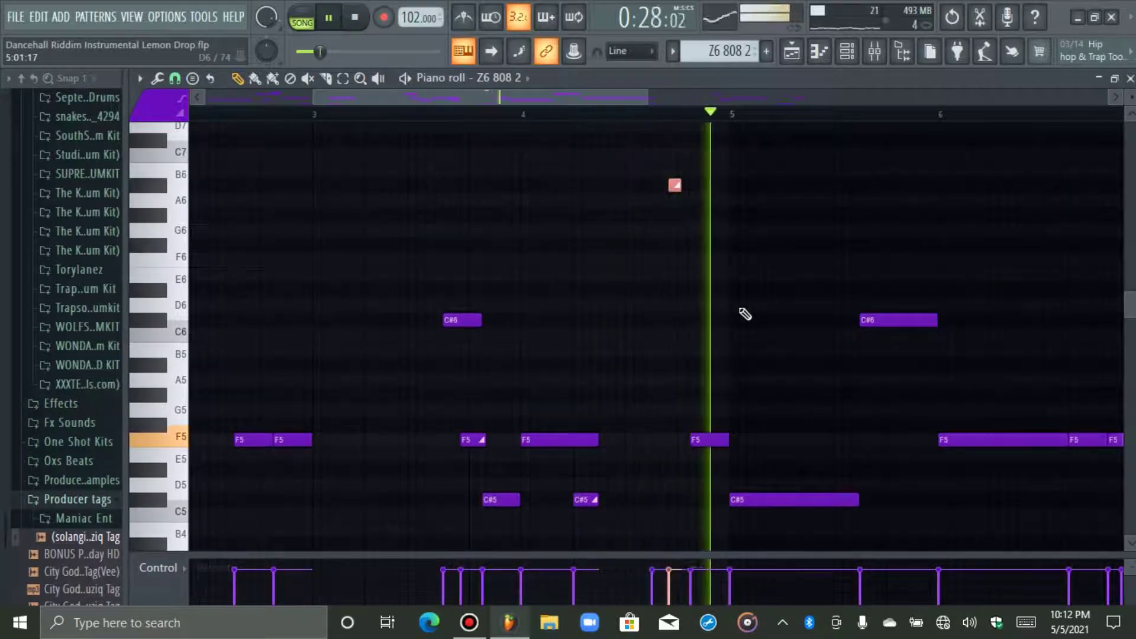
key(space)
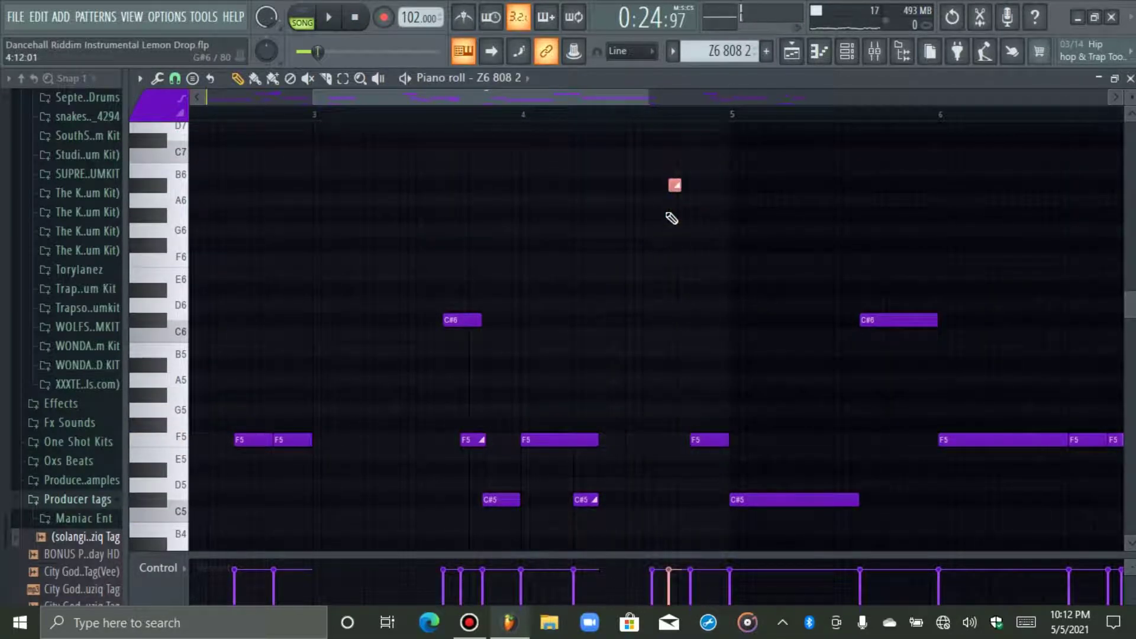
scroll(623, 193, down, 8)
scroll(532, 178, up, 5)
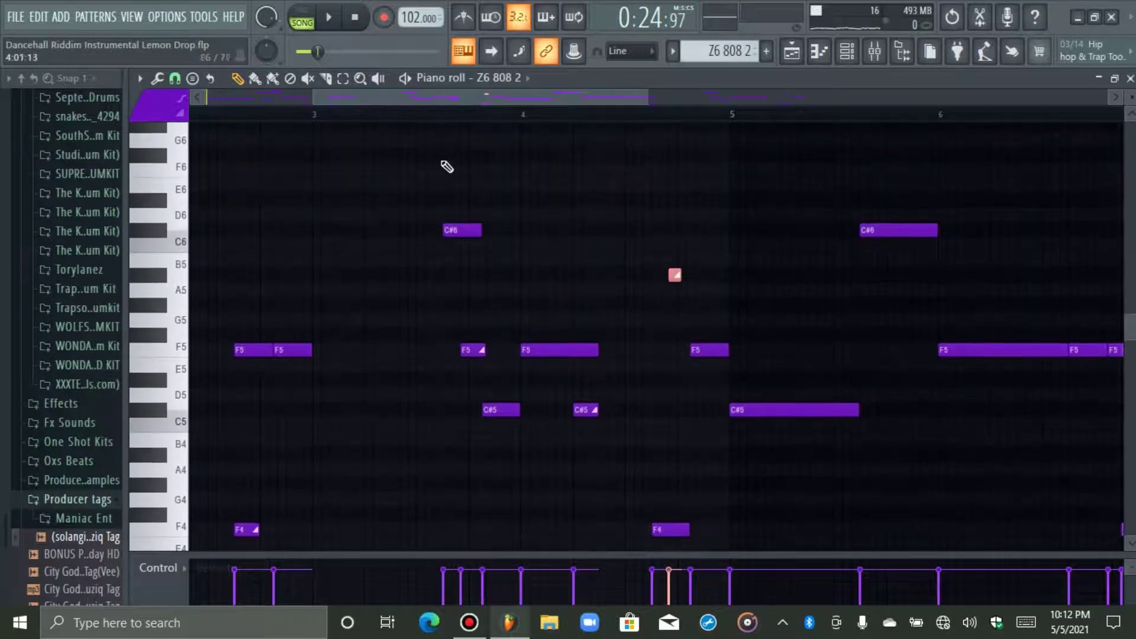
Fit all eight bars of the Z6 808 2 pattern in view and play the song from bar 9 of the Playlist while following its notes.
drag(312, 105, 207, 103)
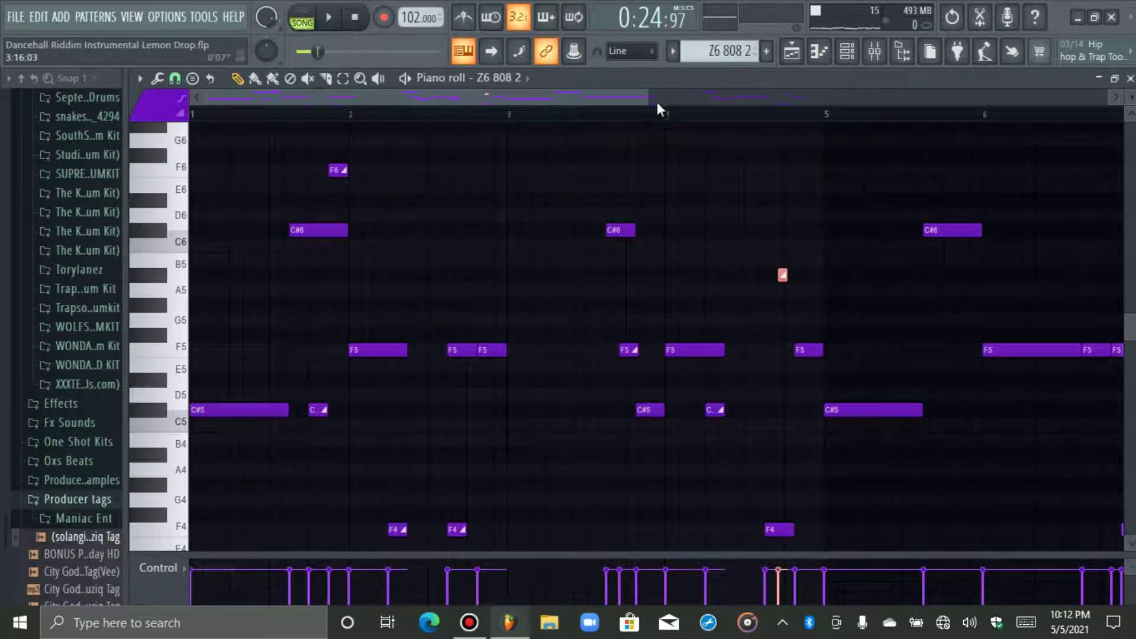
drag(656, 100, 800, 142)
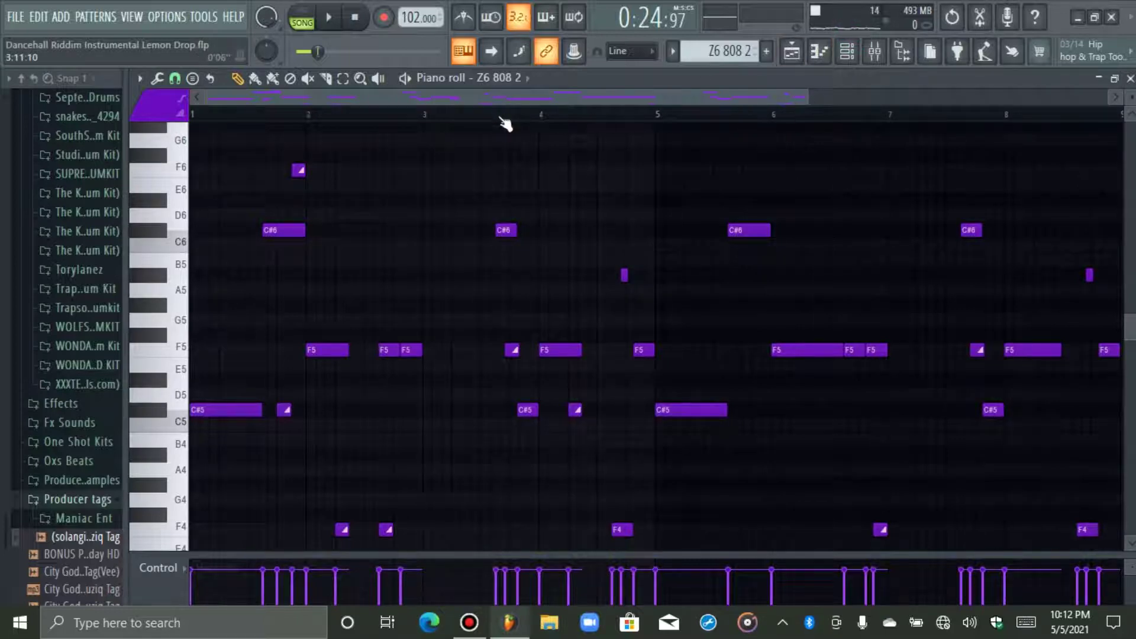
click(792, 51)
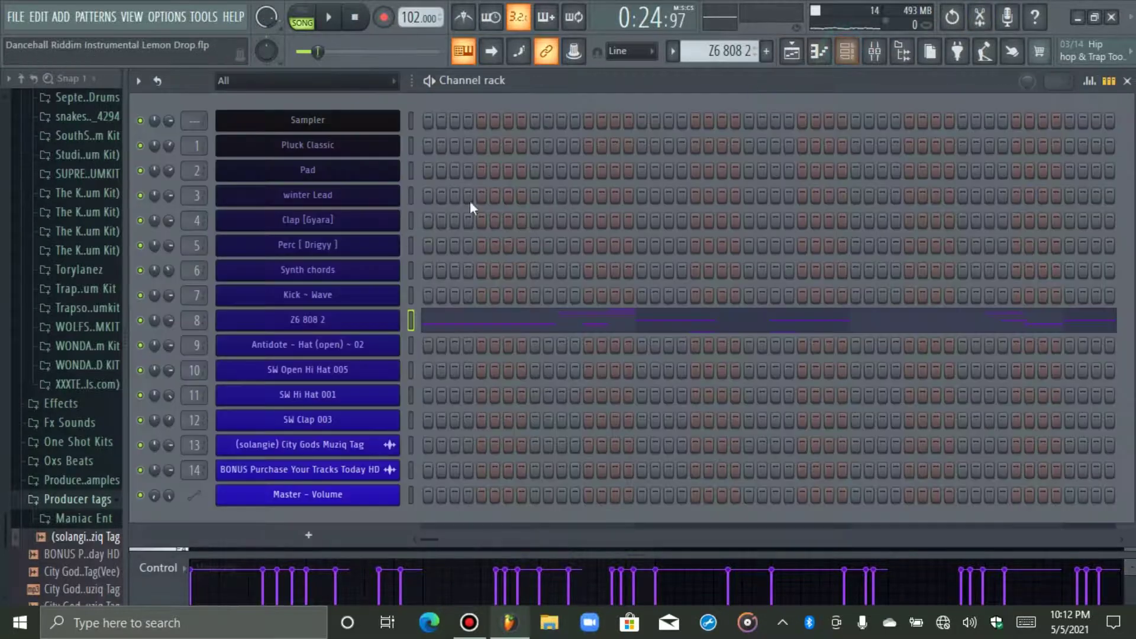
click(798, 46)
click(525, 114)
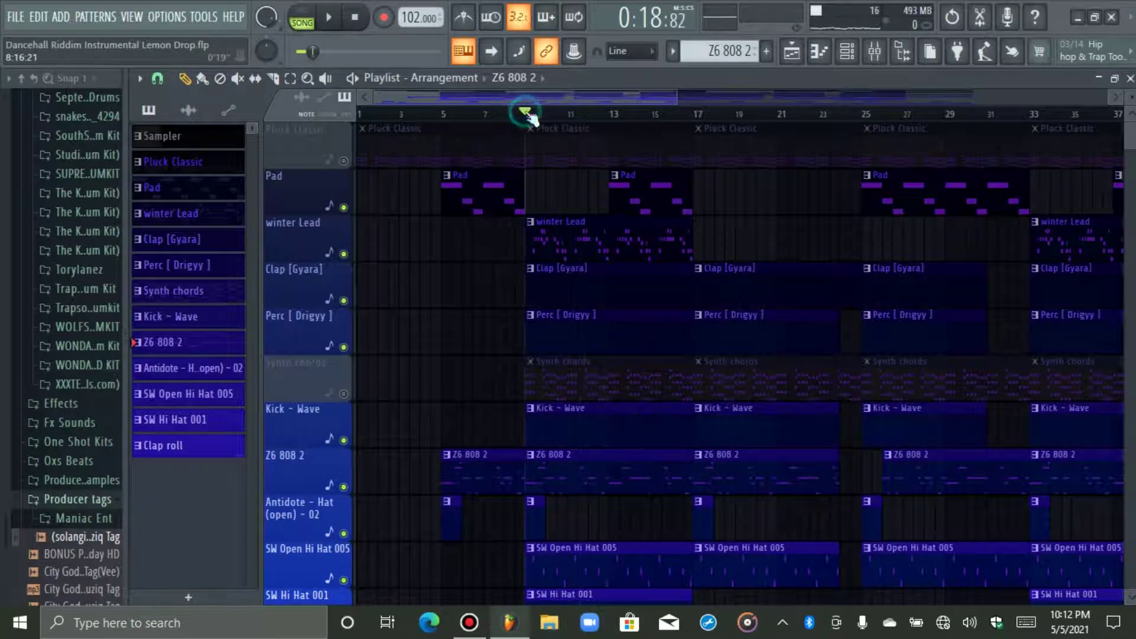
click(341, 20)
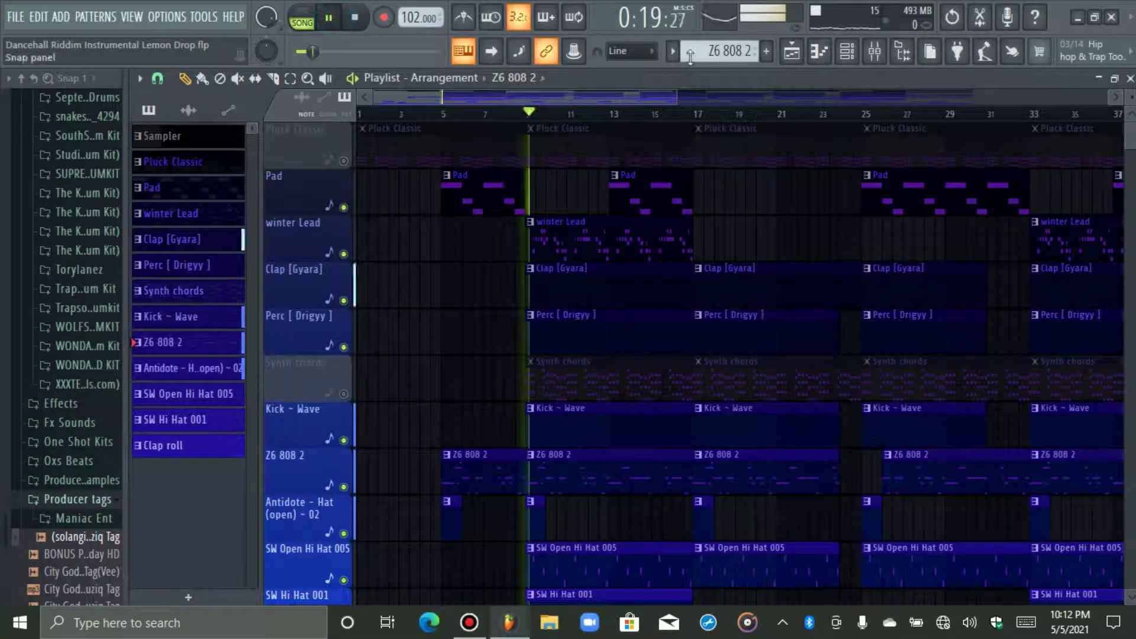
click(818, 51)
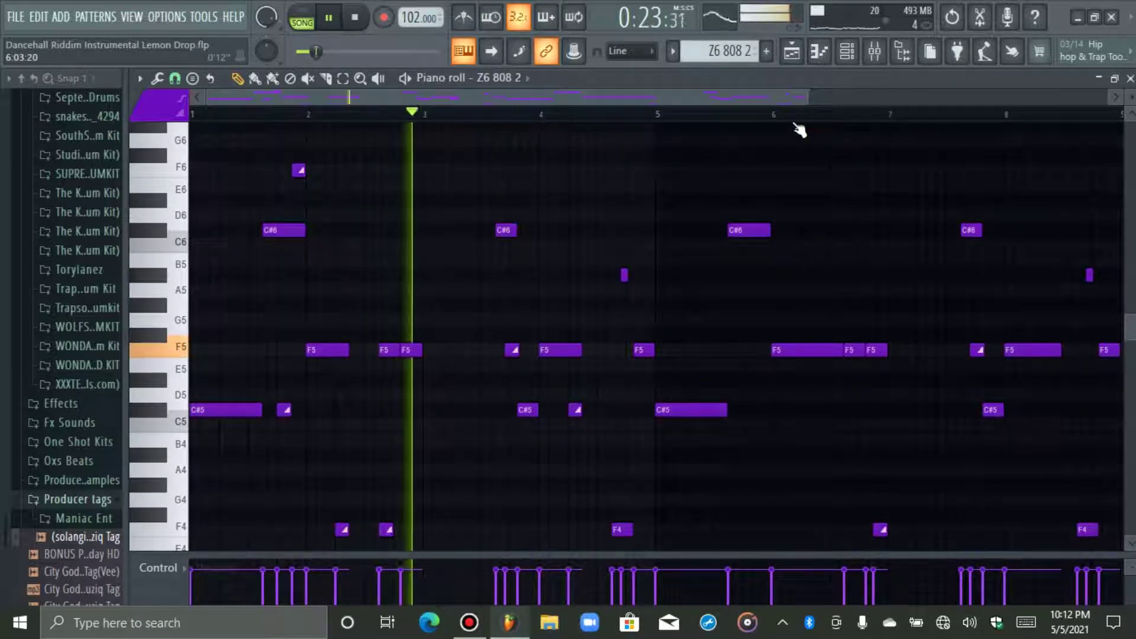
scroll(716, 228, down, 2)
scroll(717, 229, up, 2)
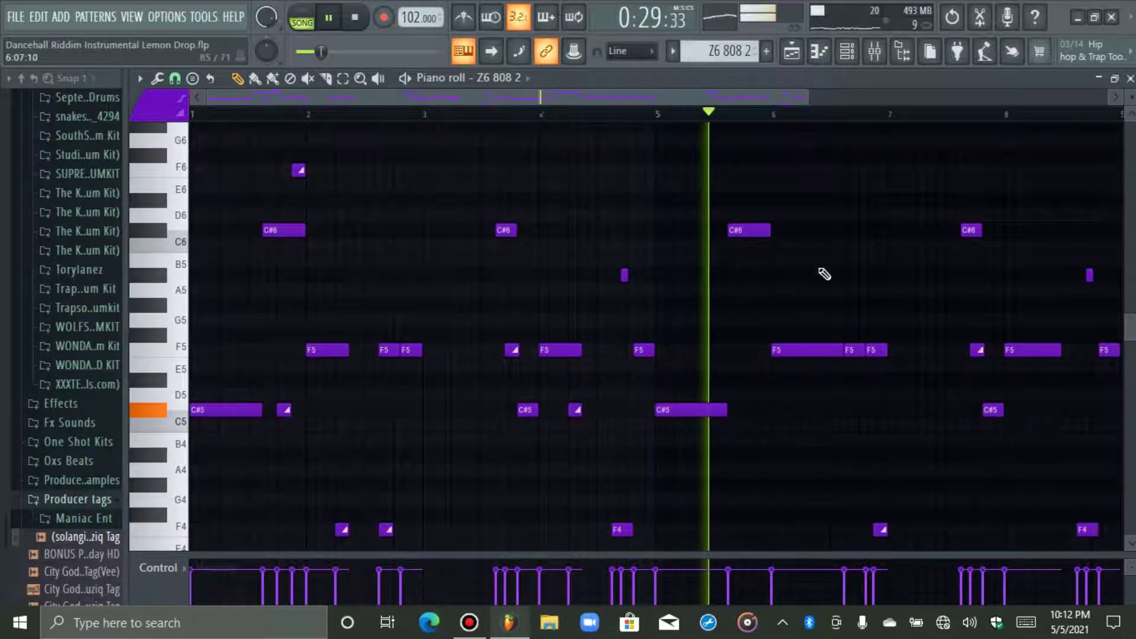
key(space)
Extend the Playlist view over the whole arrangement and unmute the Pluck Classic and Synth chords tracks.
click(795, 52)
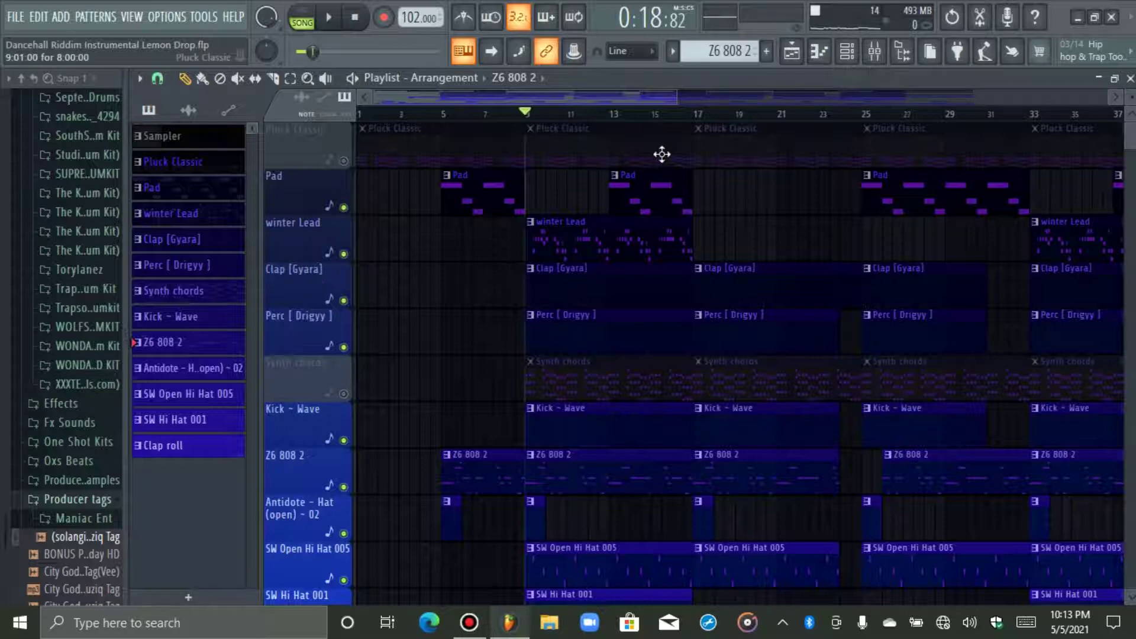
drag(677, 96, 974, 131)
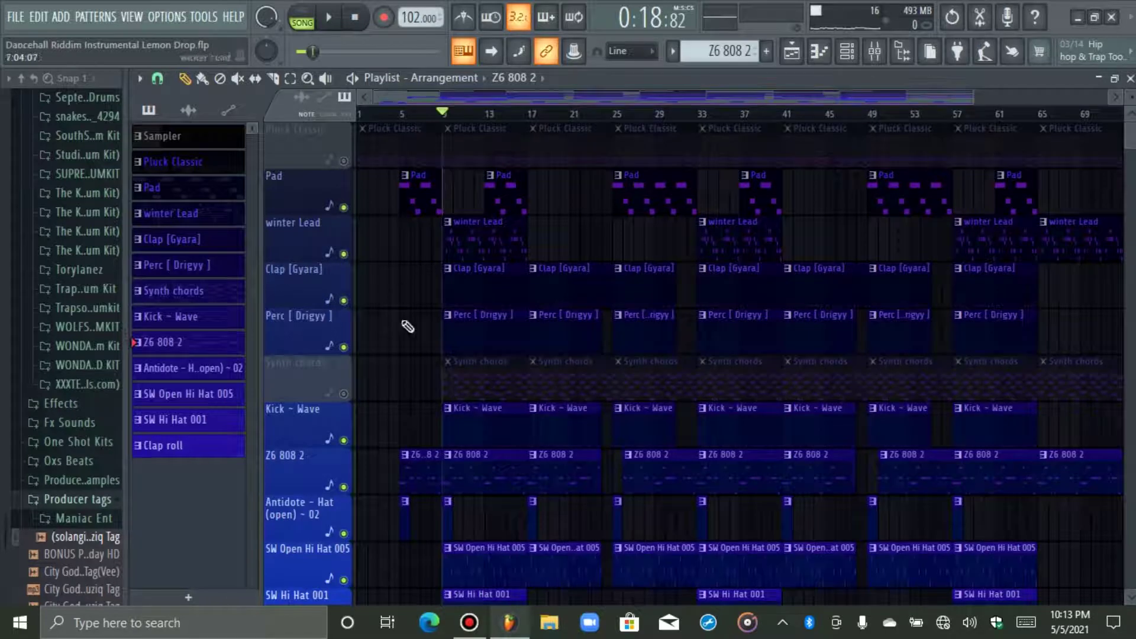
click(345, 393)
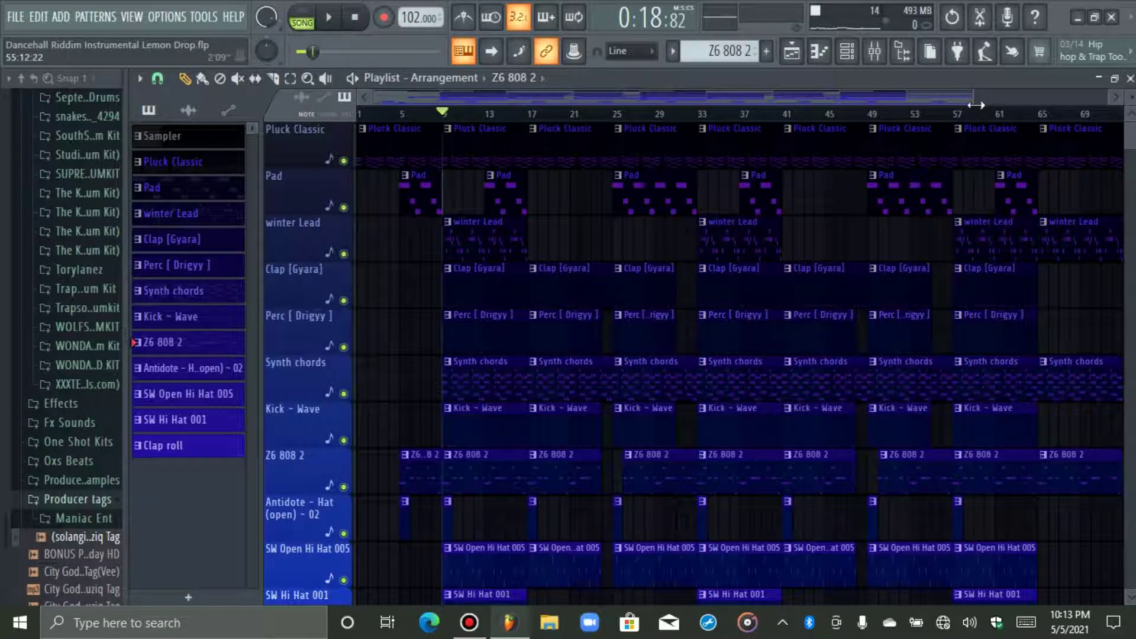
Open the project Dancehall Riddim Instrumental Foreign from the 2021 Dancehall Beats folder.
click(8, 18)
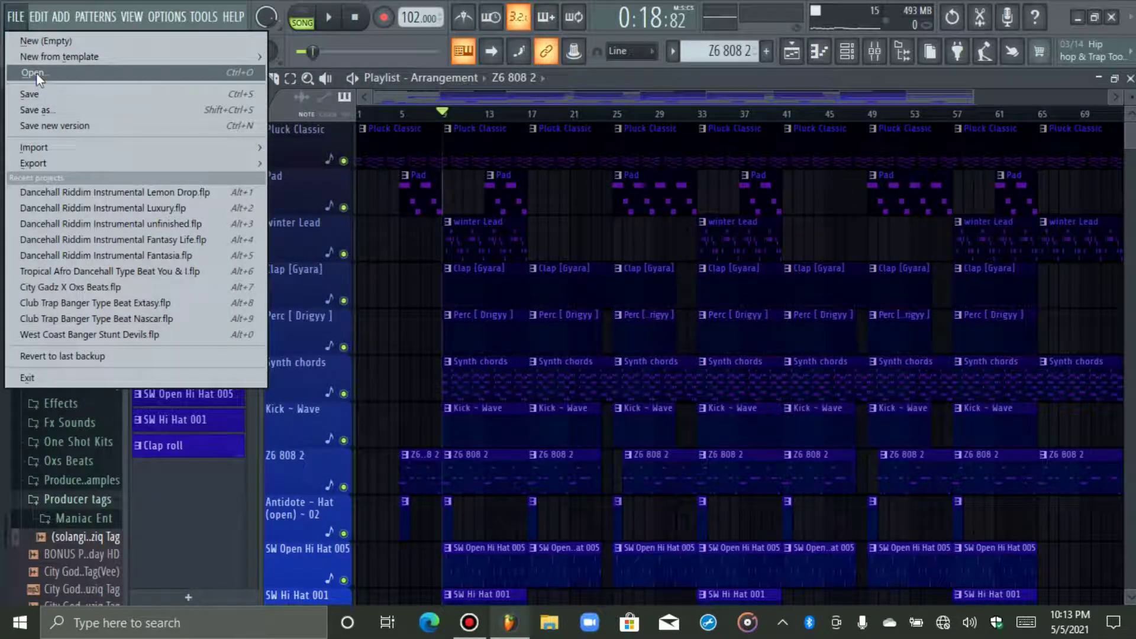
click(36, 72)
click(679, 353)
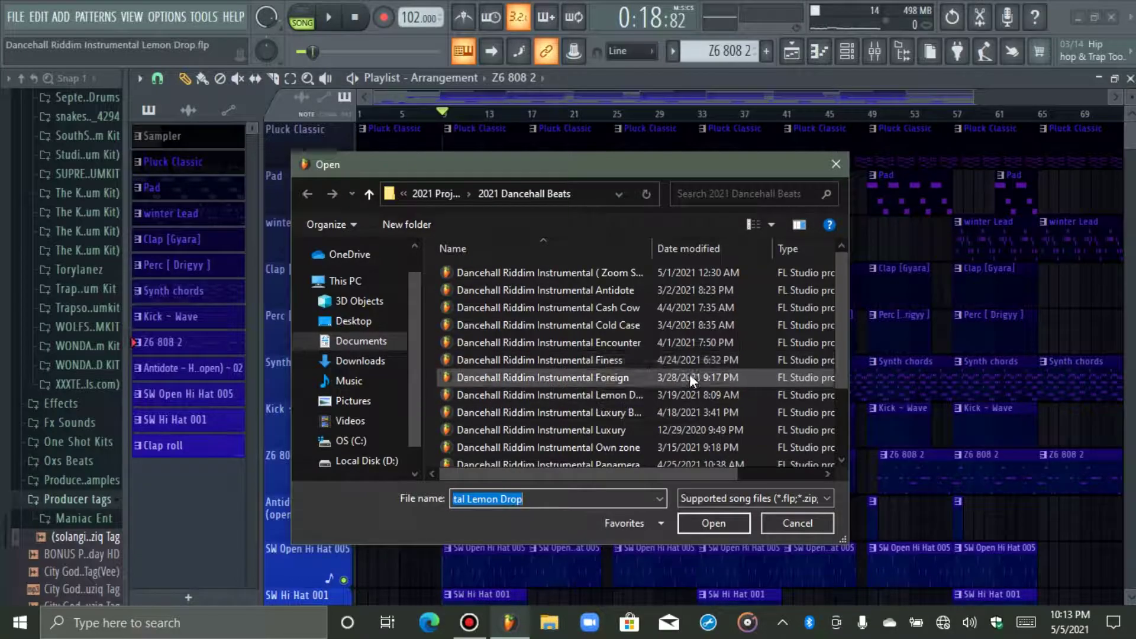
scroll(651, 414, down, 2)
scroll(589, 450, up, 1)
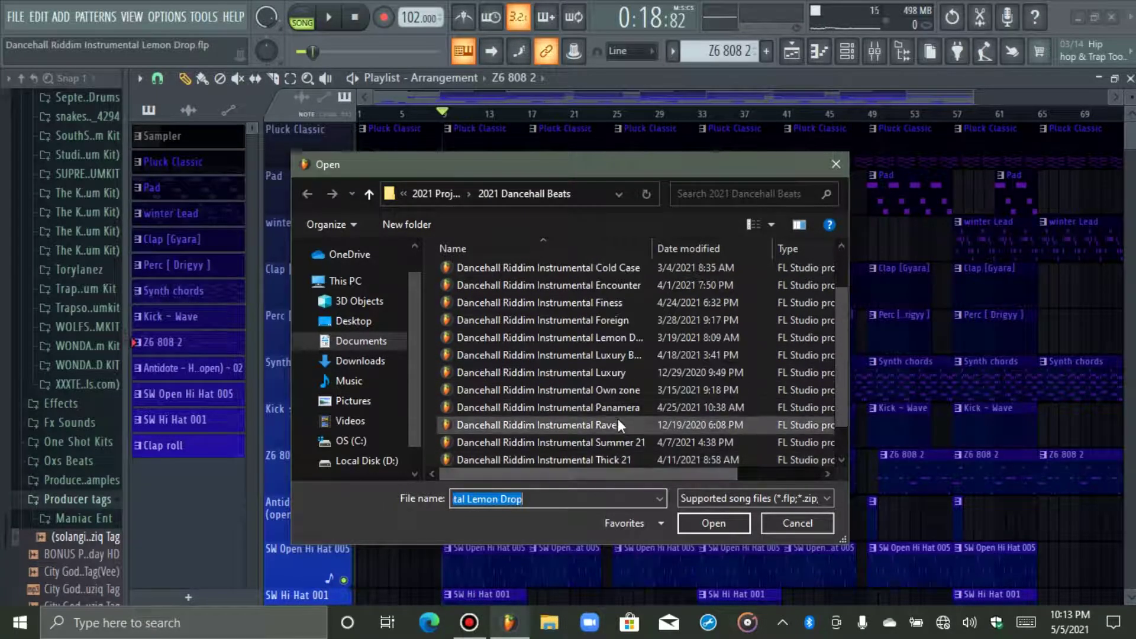
double_click(616, 319)
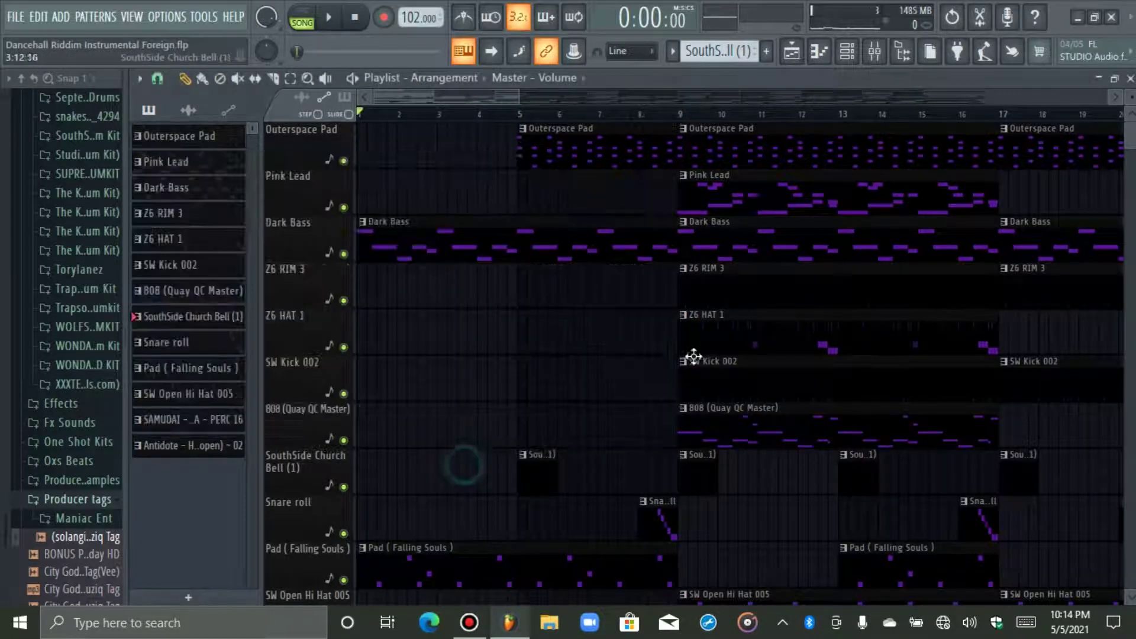
Set the song position to bar 9 and open the 808 (Quay QC Master) pattern in the Piano roll with all eight bars in view.
drag(513, 101, 535, 186)
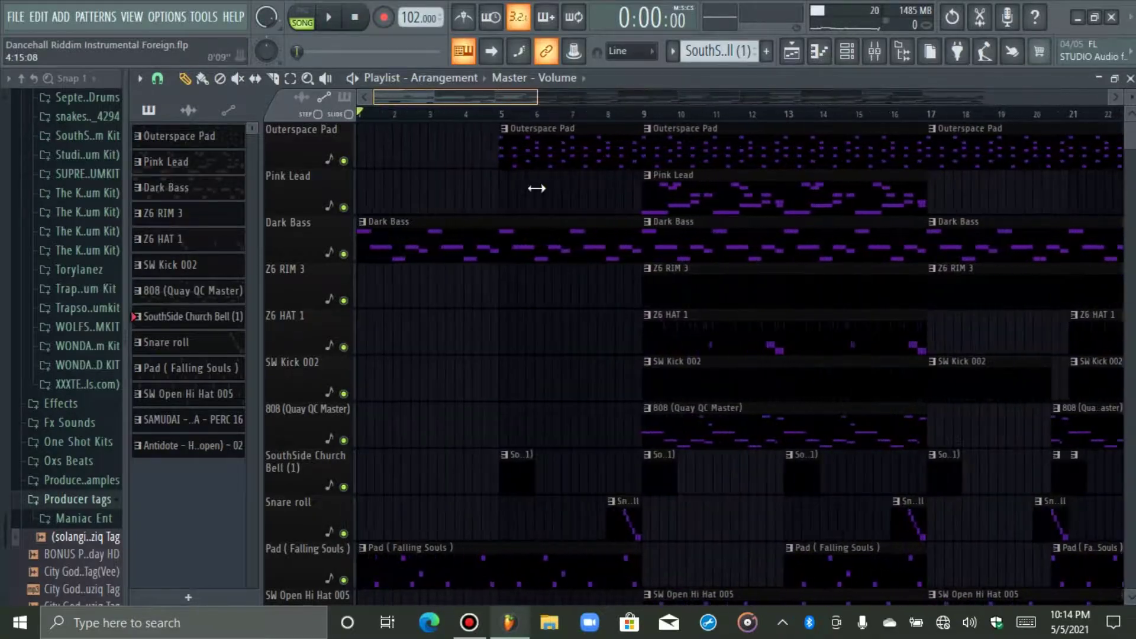
click(642, 113)
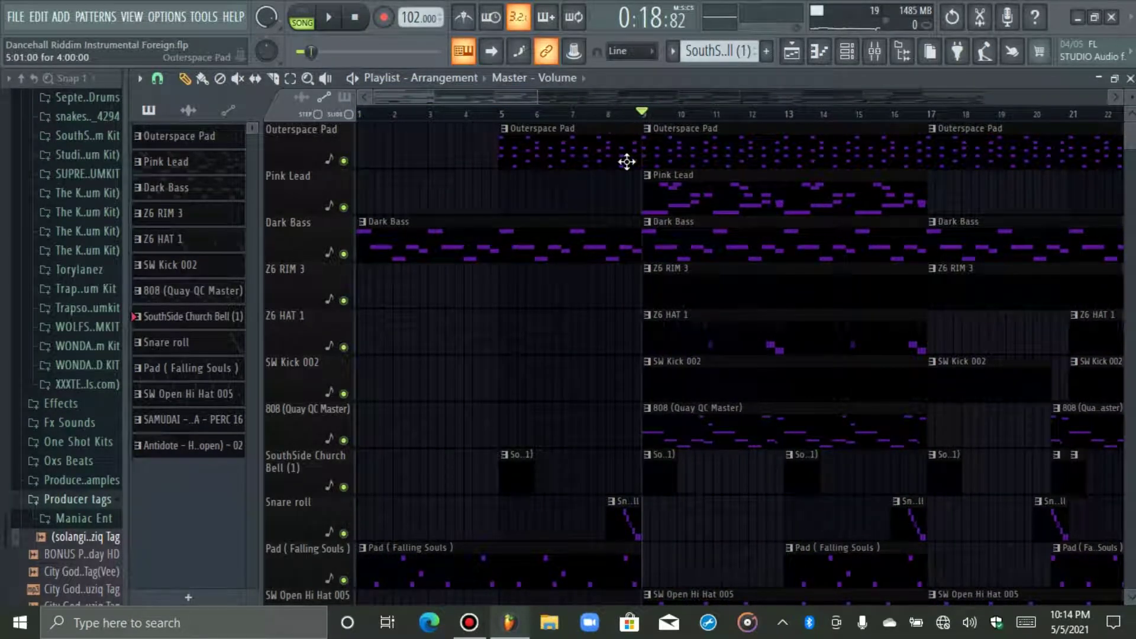
drag(536, 97, 548, 137)
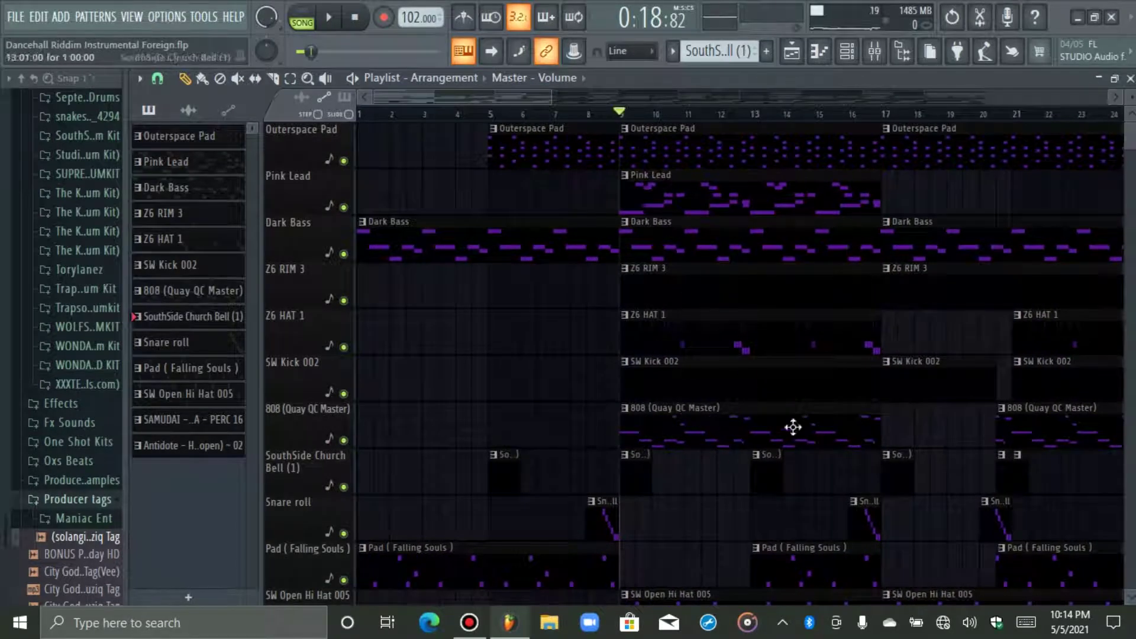
double_click(725, 423)
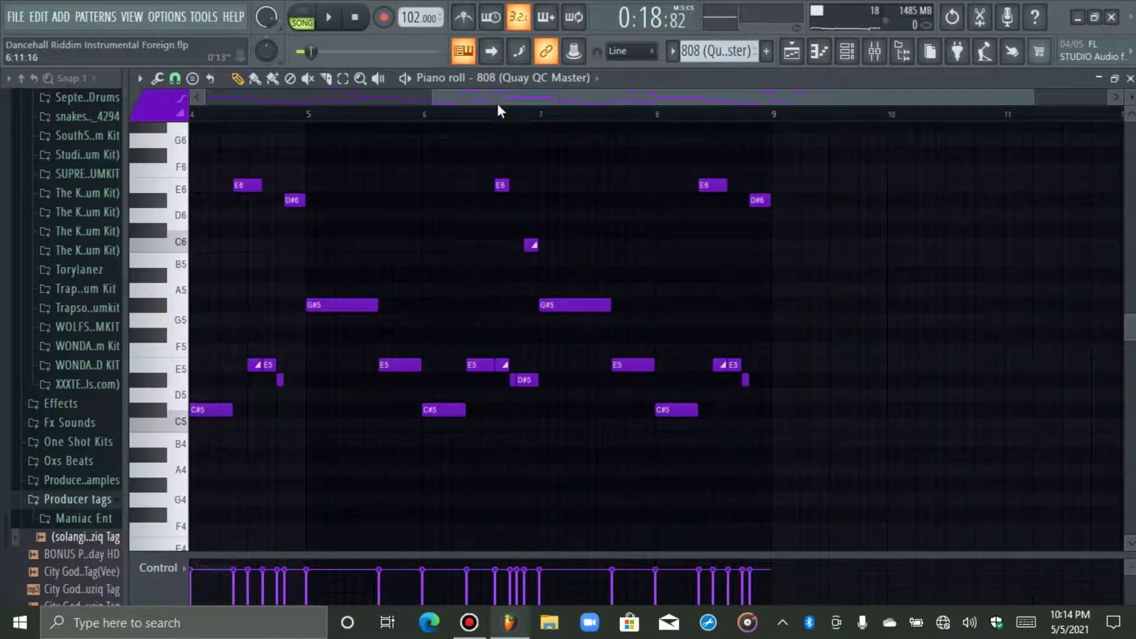
drag(496, 102, 267, 111)
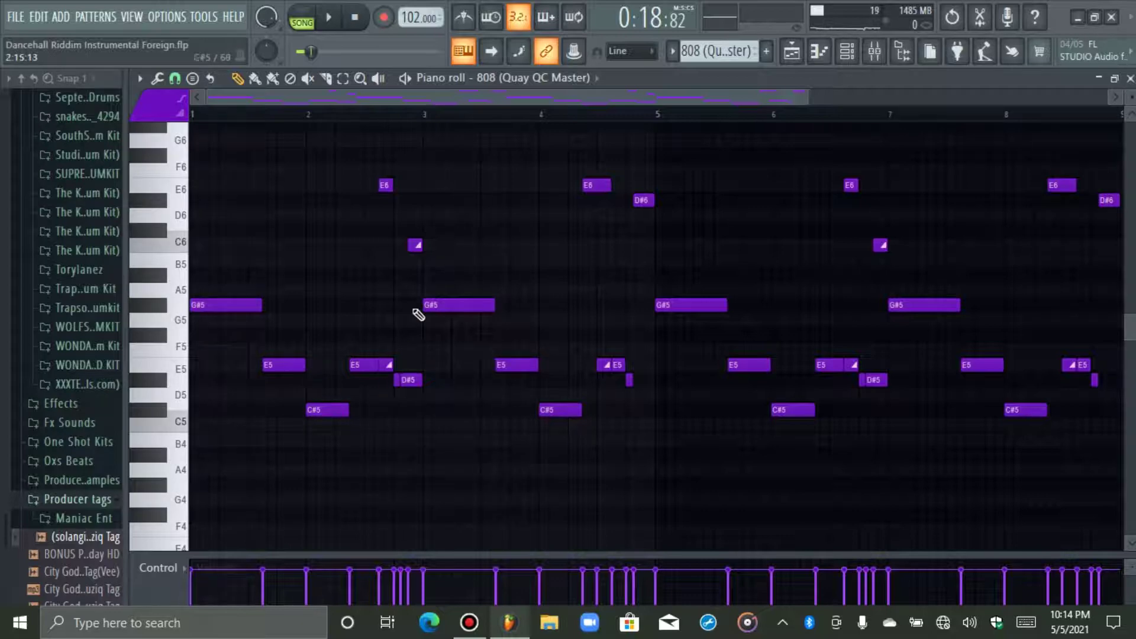
scroll(898, 224, up, 2)
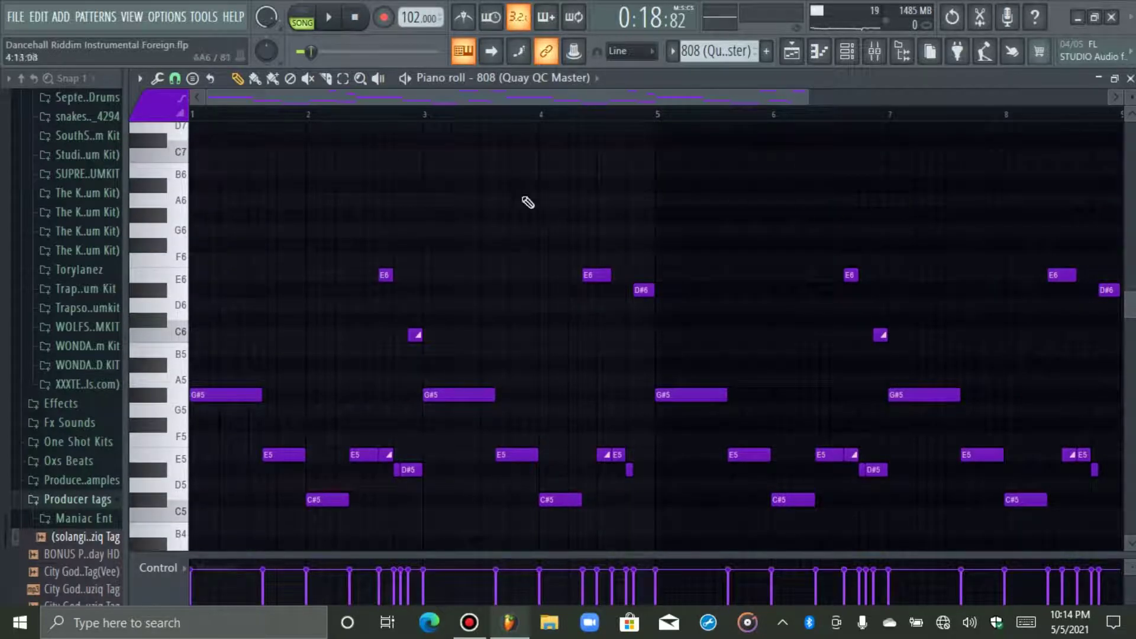
scroll(757, 127, down, 1)
Play the song from bar 9 while following the 808 (Quay QC Master) notes, and narrow the view to the first four bars.
click(793, 63)
key(space)
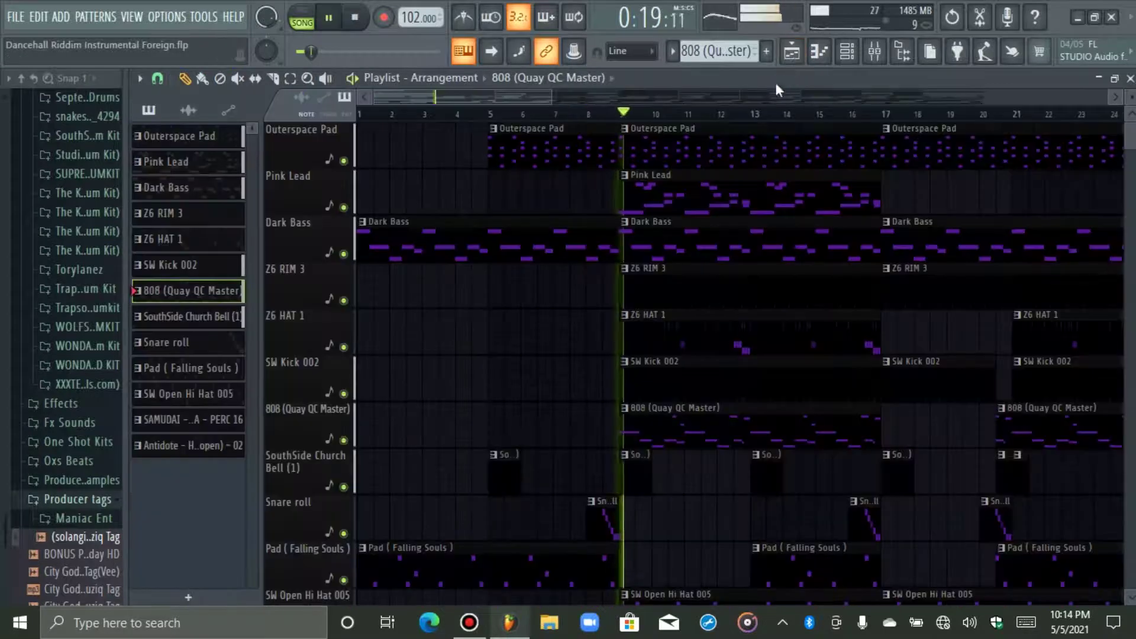
click(819, 55)
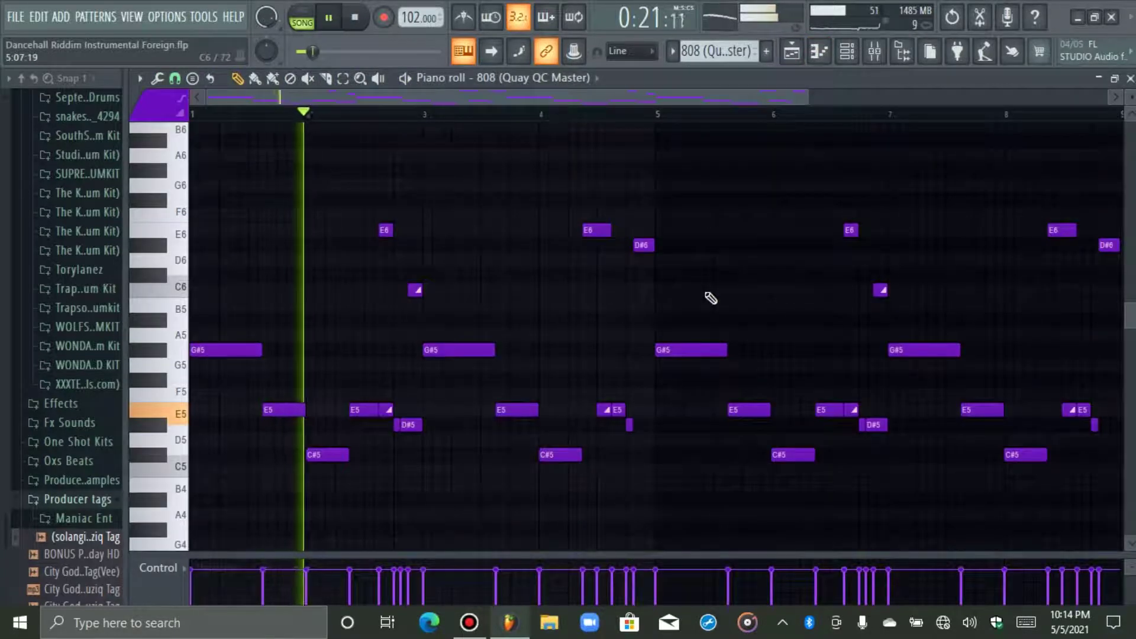
key(space)
click(833, 62)
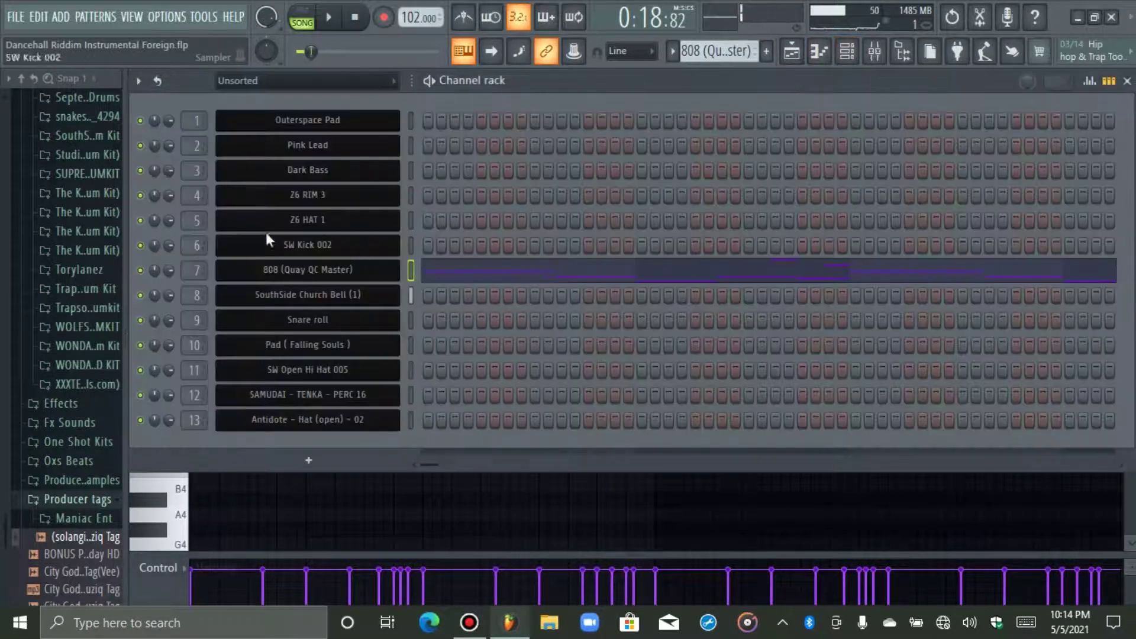
click(819, 54)
key(space)
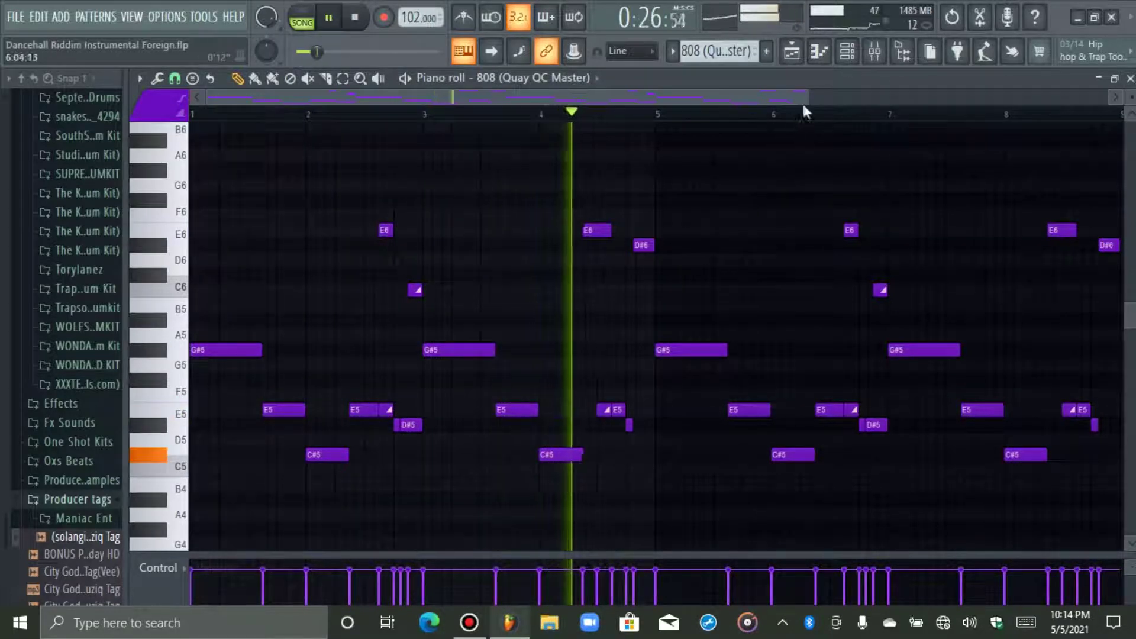
drag(806, 97, 506, 155)
key(space)
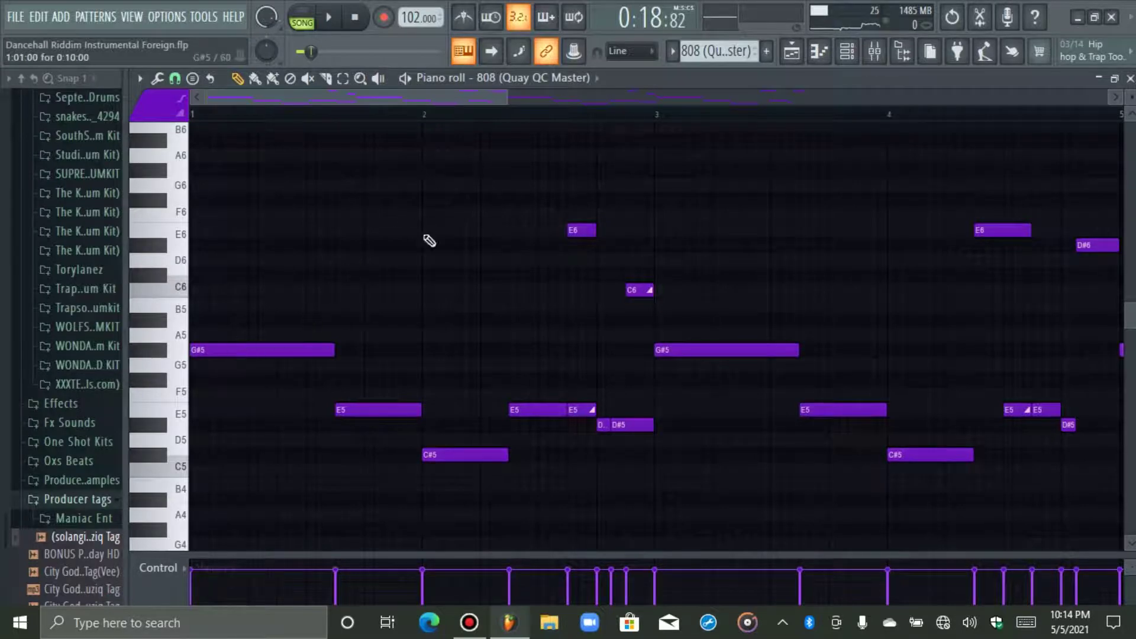
Display the Outerspace Pad channel and pattern in the Piano roll to examine its chord notes.
click(534, 76)
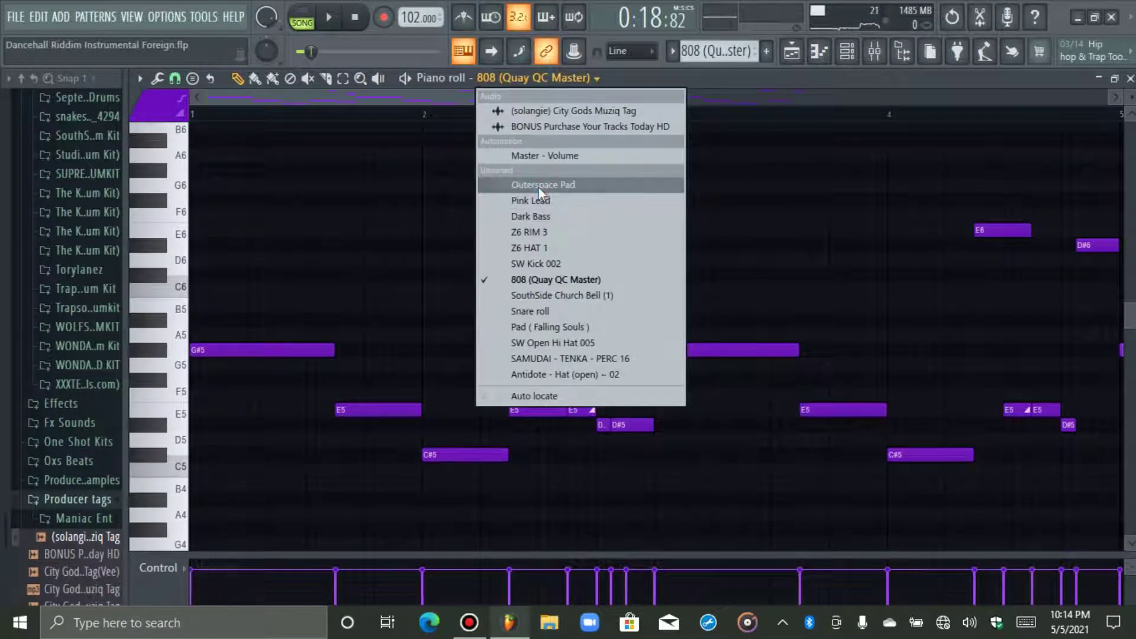
click(538, 186)
click(672, 51)
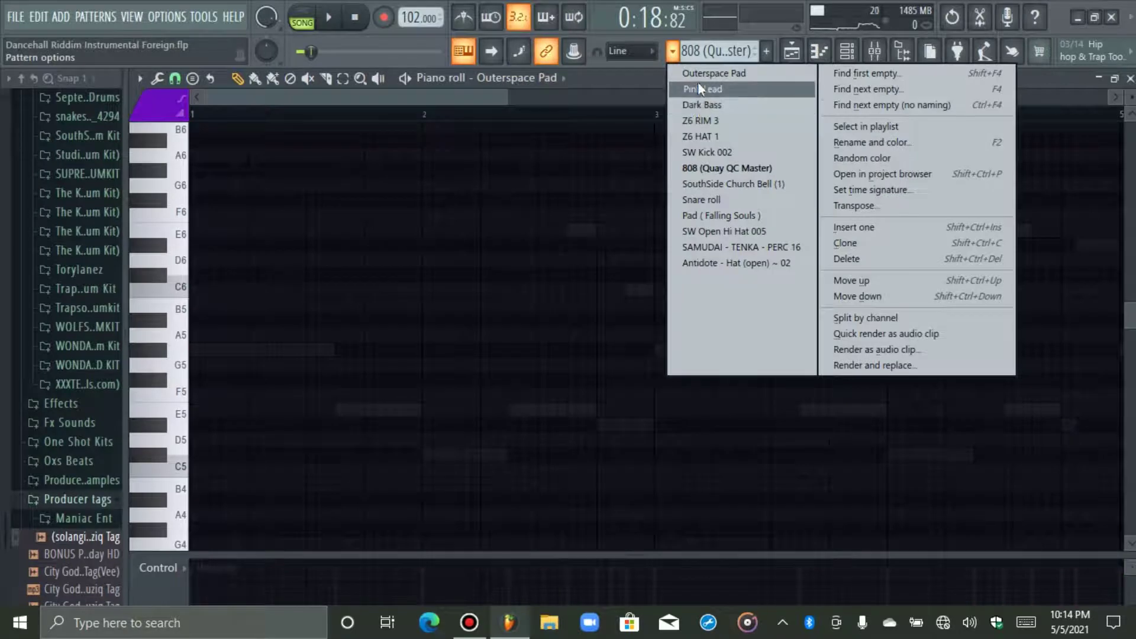
click(698, 78)
scroll(596, 178, down, 5)
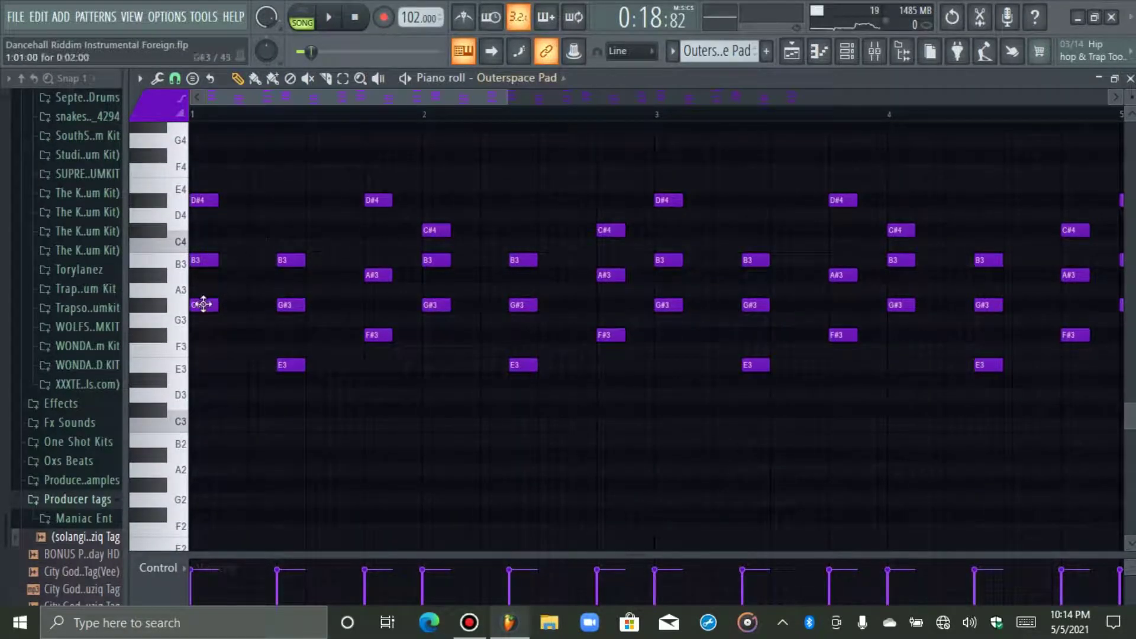
Switch the Piano roll back to the 808 (Quay QC Master) channel and pattern to compare its notes with the pad chords.
click(509, 78)
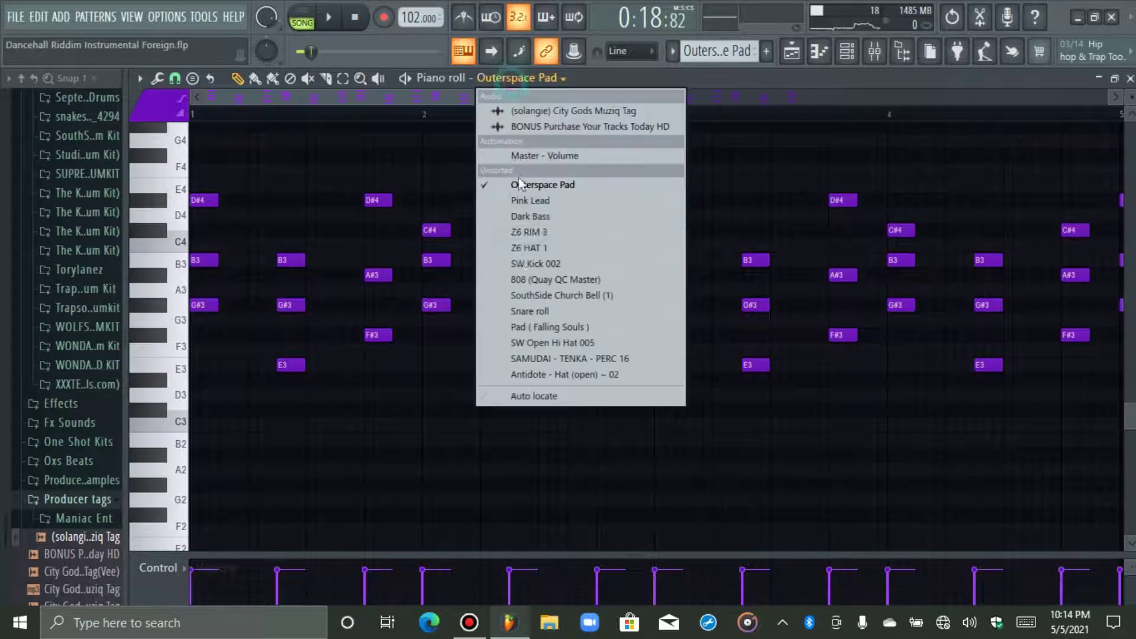
click(521, 279)
click(673, 53)
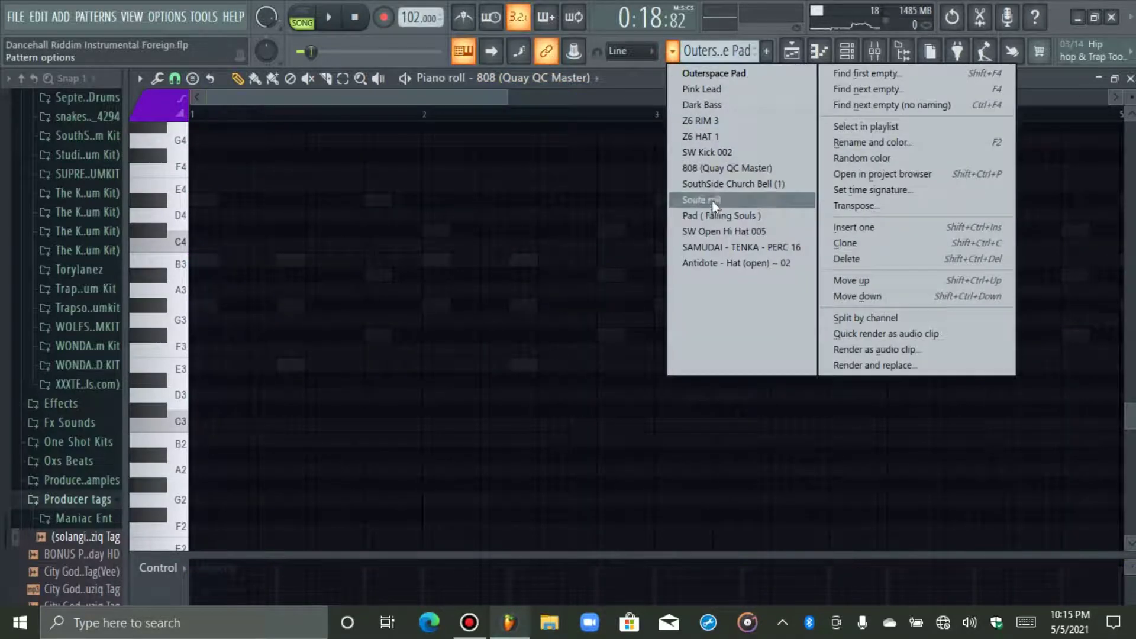
click(716, 172)
scroll(591, 247, down, 9)
scroll(540, 268, up, 20)
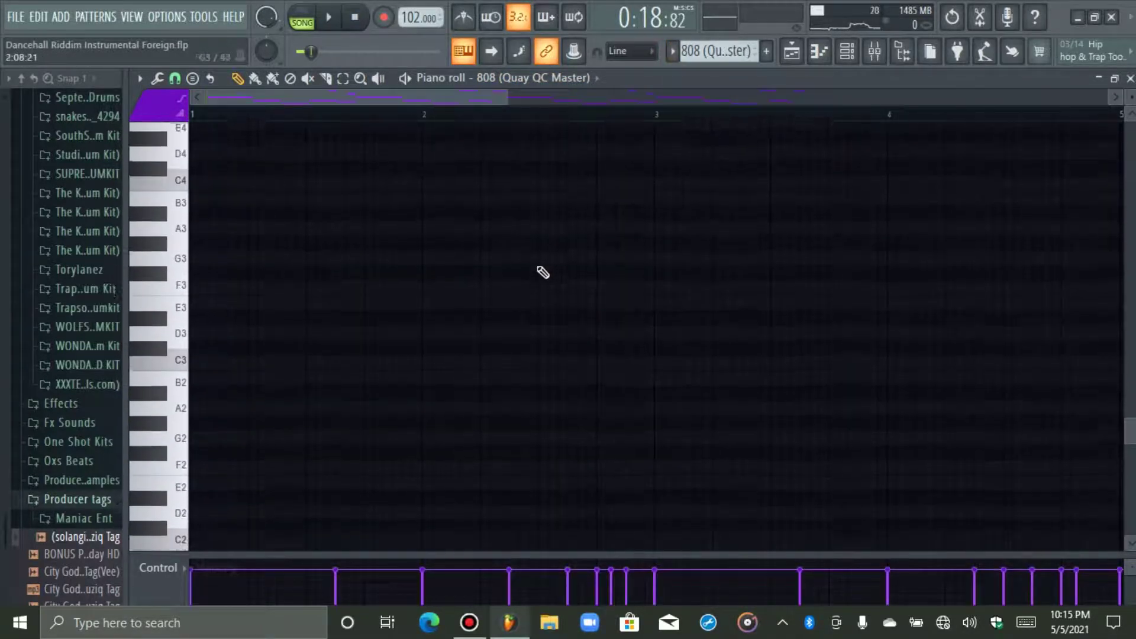
Display the Outerspace Pad channel and pattern in the Piano roll to compare its chords with the 808 notes.
scroll(540, 268, down, 3)
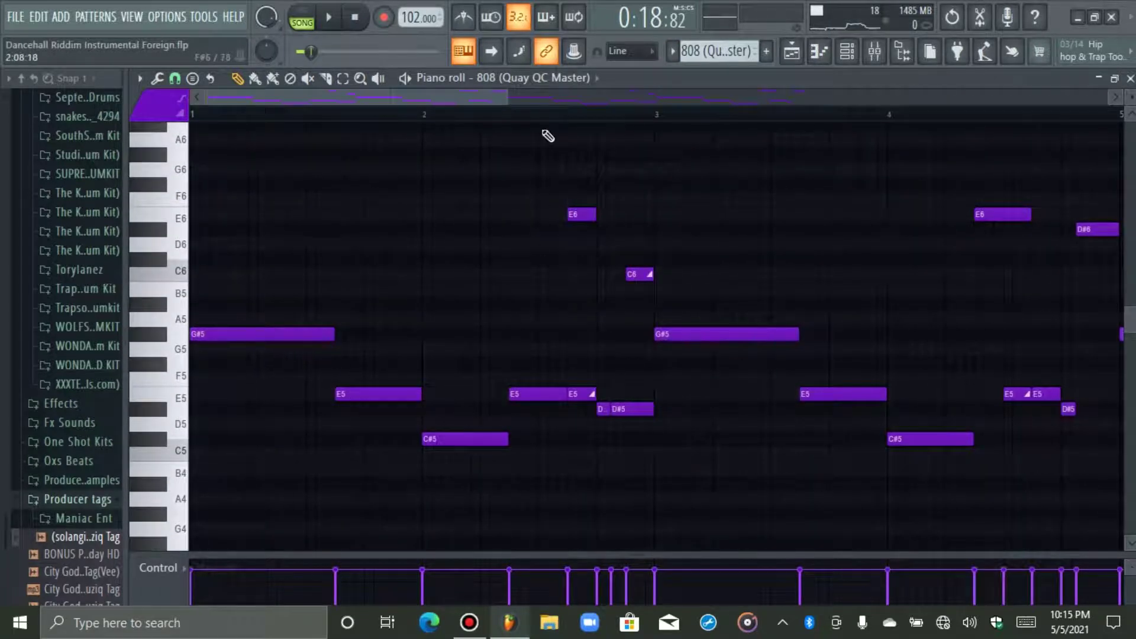
click(554, 79)
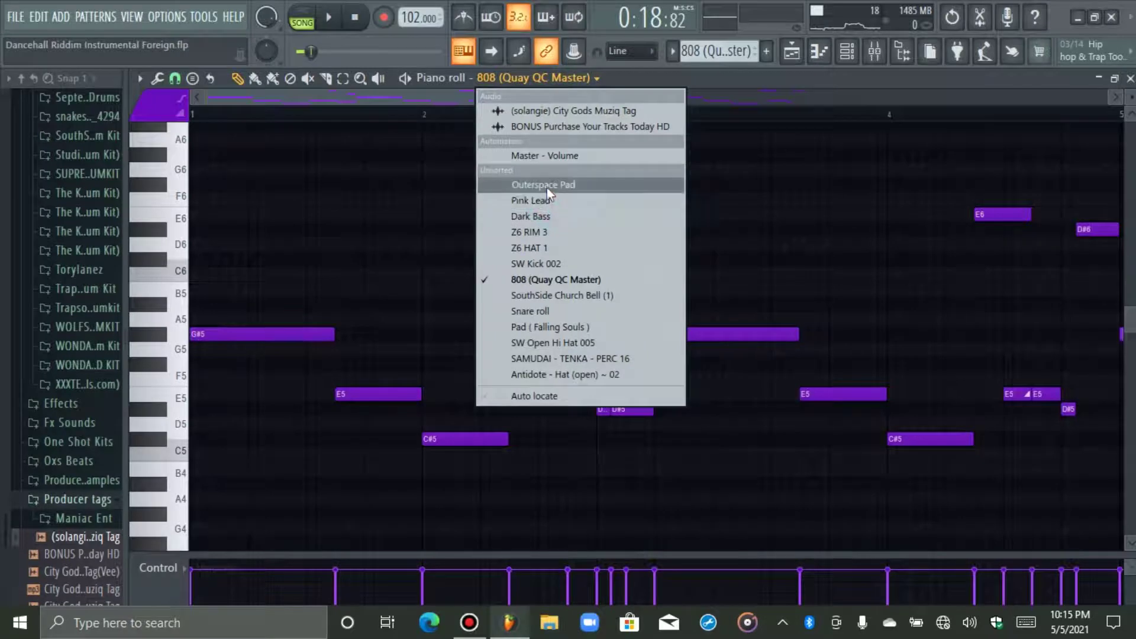
click(547, 186)
click(674, 51)
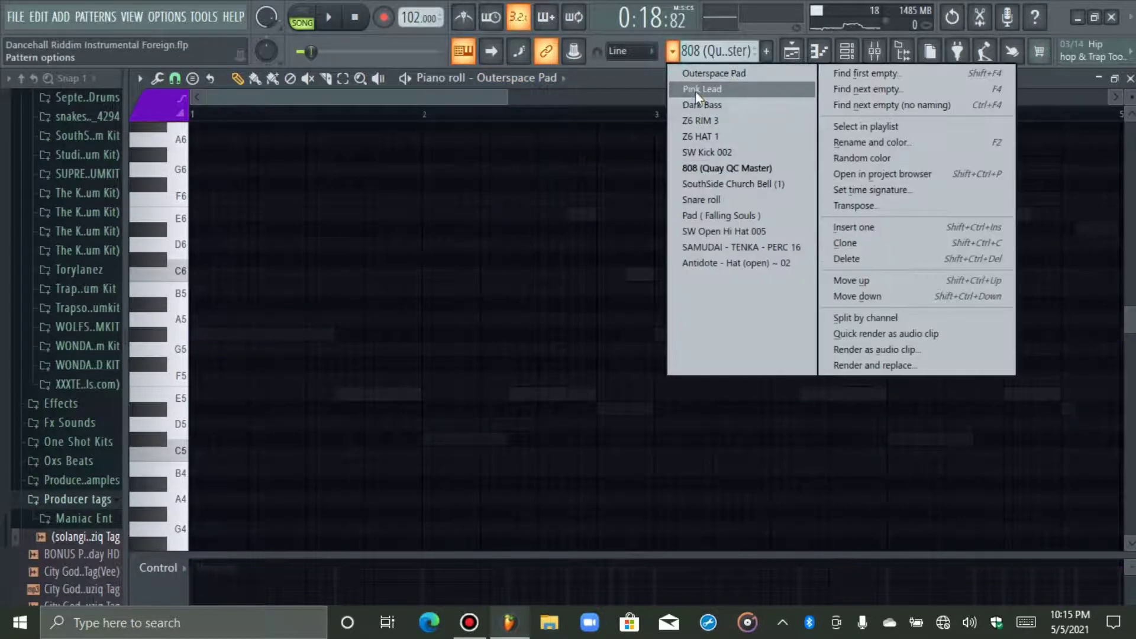
click(695, 71)
scroll(615, 258, down, 9)
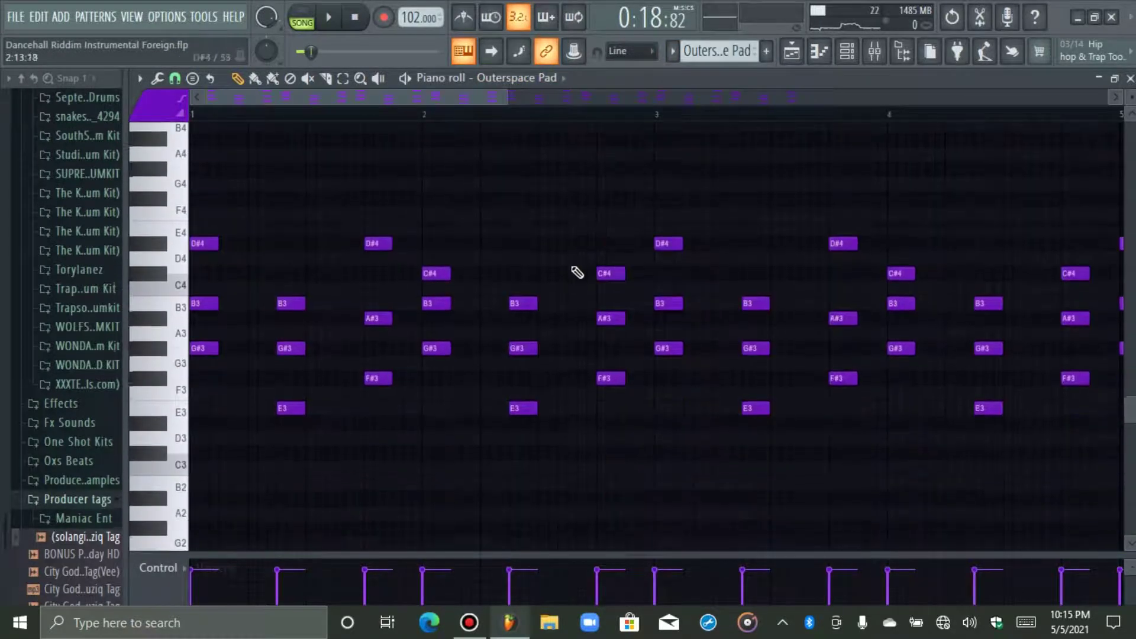
scroll(711, 335, up, 3)
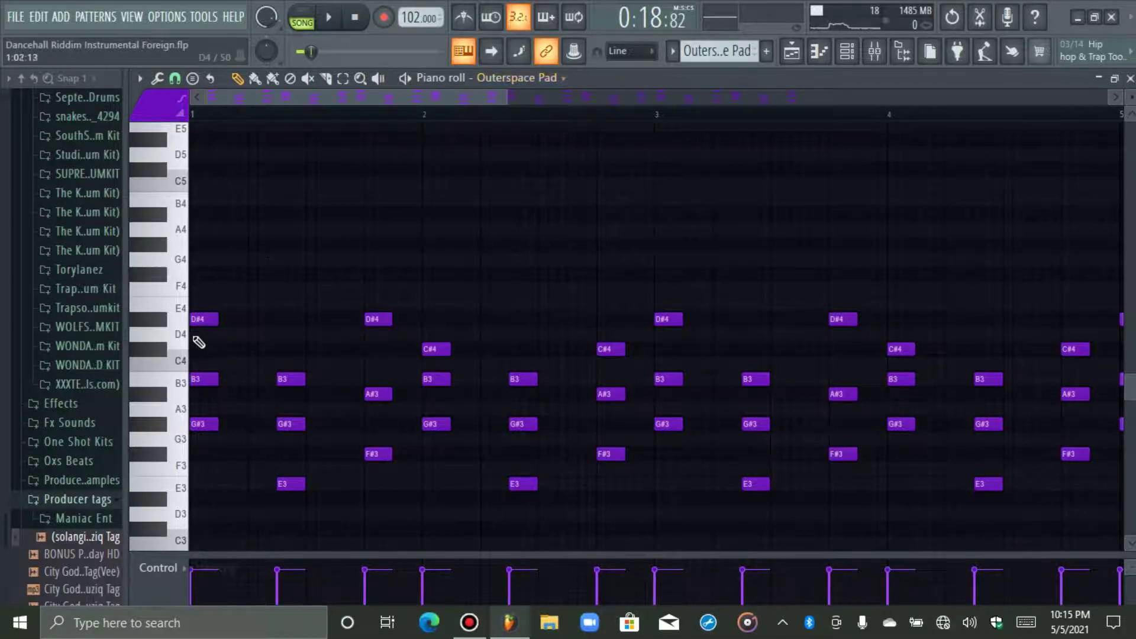
Return the Piano roll to the 808 (Quay QC Master) channel and pattern and bring its notes into view.
click(520, 77)
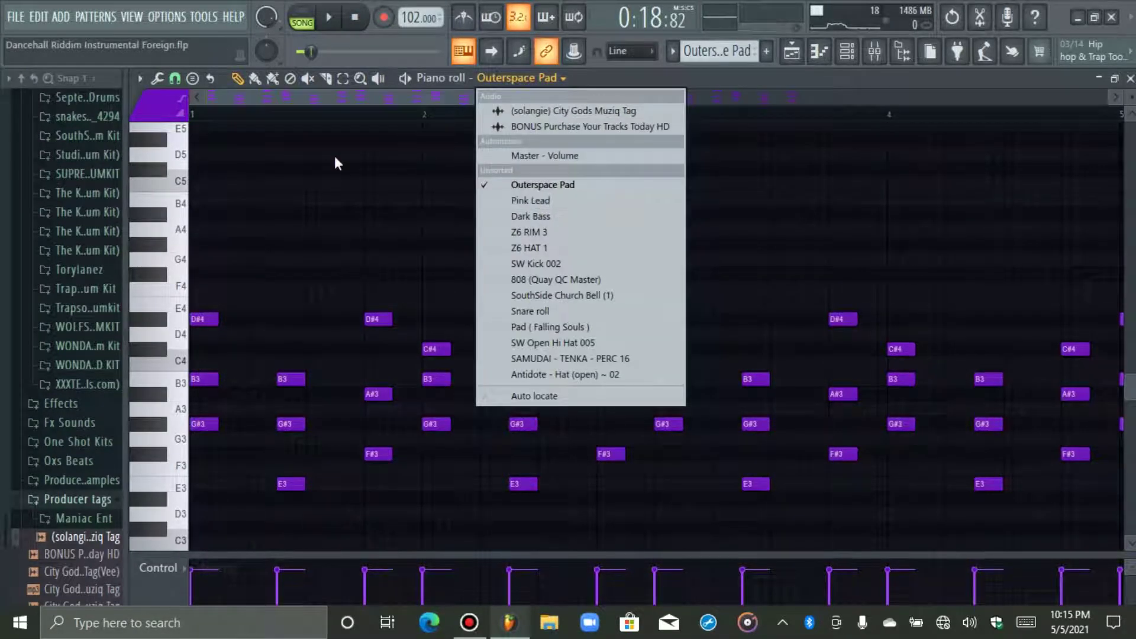
click(545, 280)
click(672, 50)
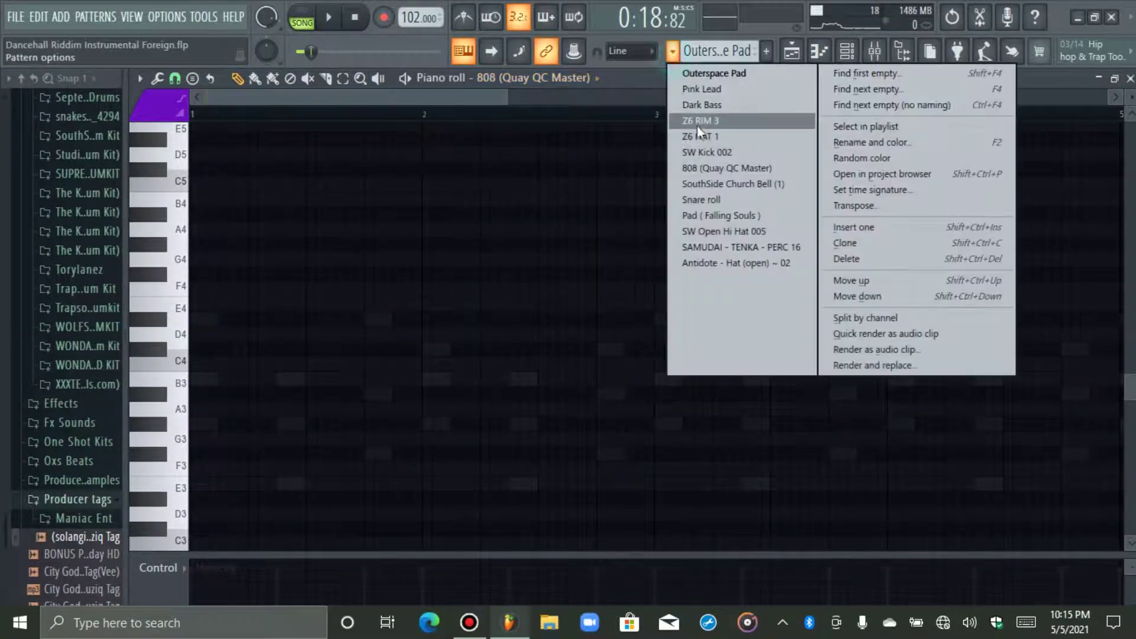
click(727, 168)
scroll(606, 246, up, 5)
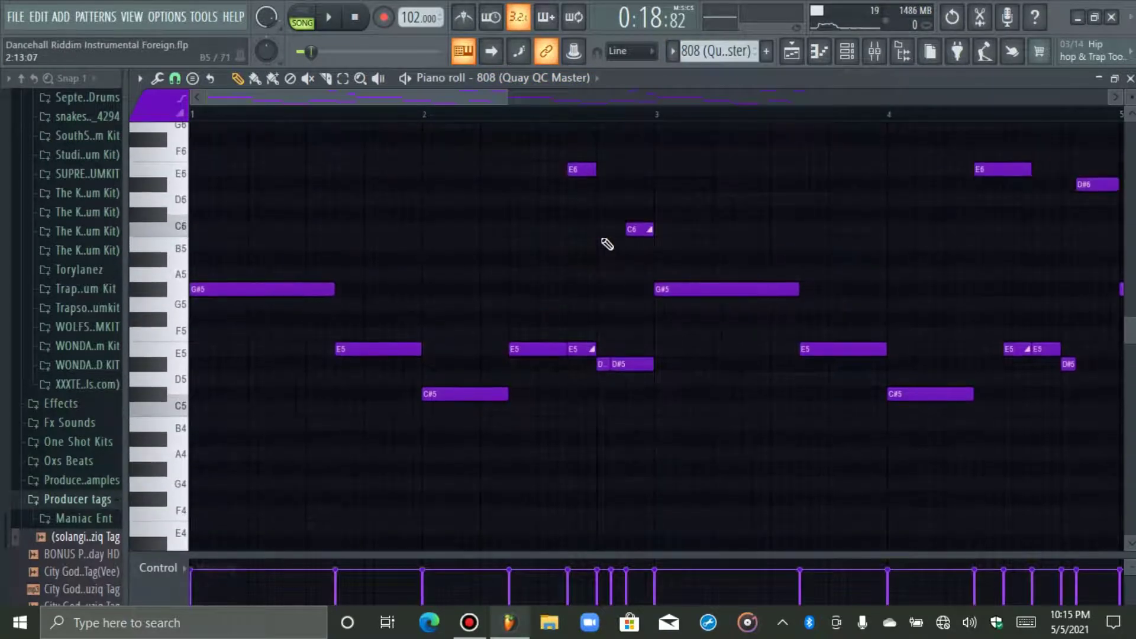
scroll(606, 244, up, 2)
Play the song repeatedly from the E5 note in the middle of bar 2 to hear the E5 and C6 slide notes.
drag(503, 93, 505, 128)
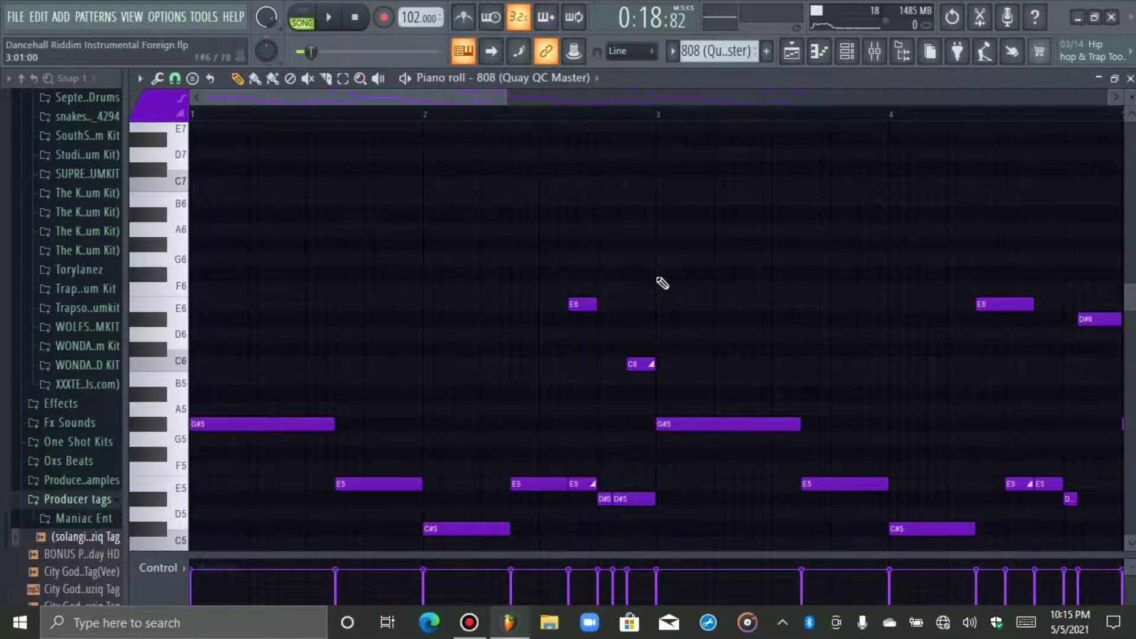
scroll(667, 268, down, 2)
scroll(668, 267, up, 2)
scroll(762, 300, down, 3)
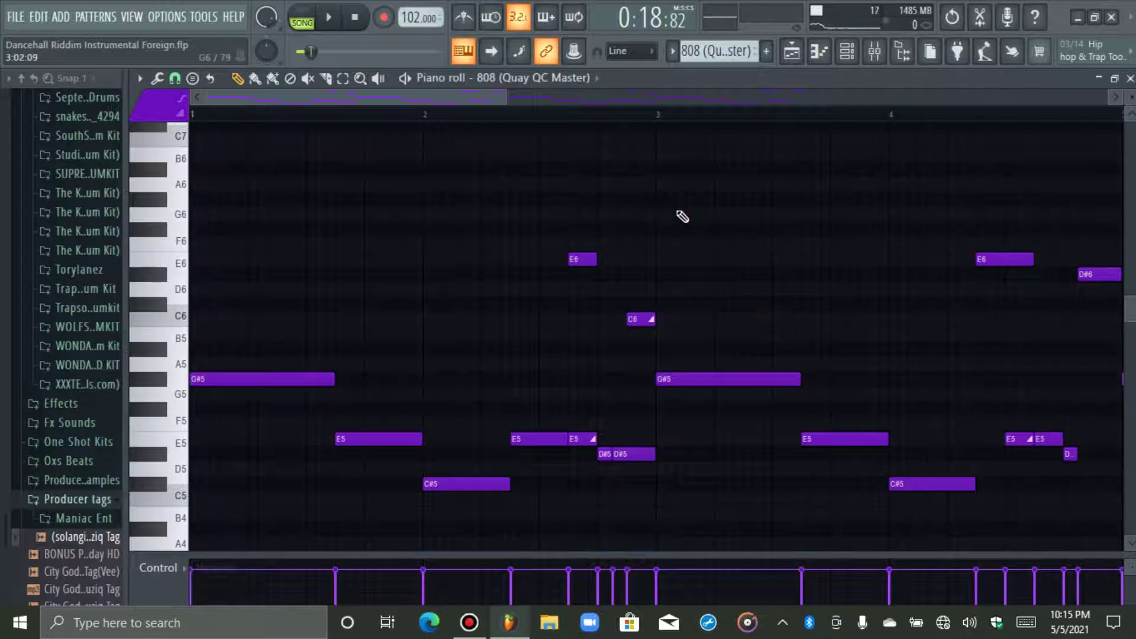
drag(503, 95, 445, 95)
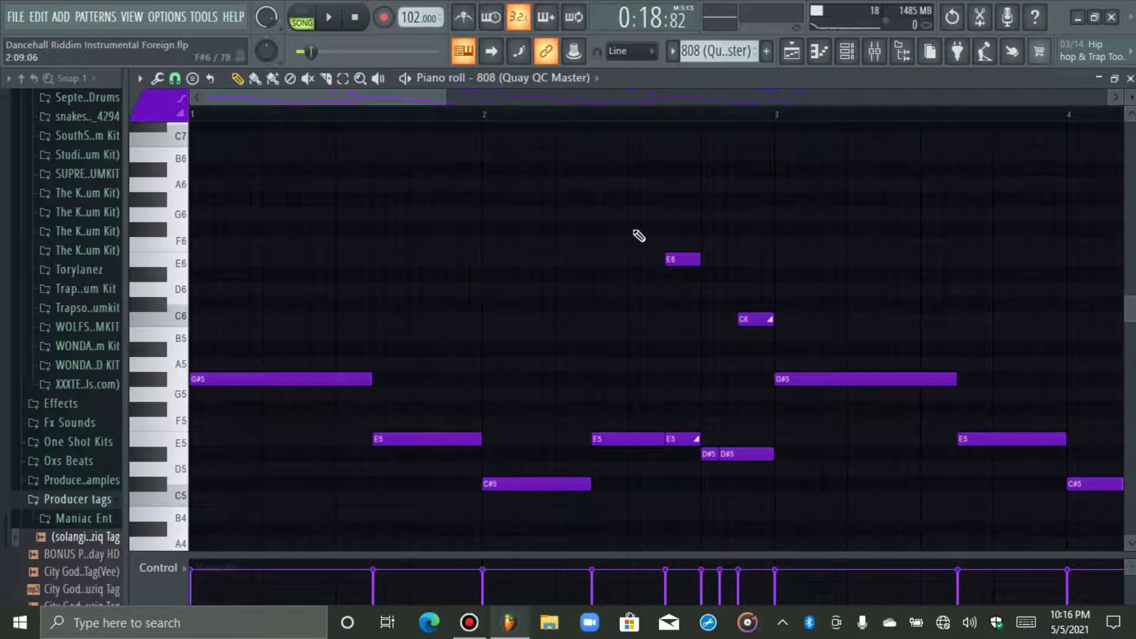
click(577, 116)
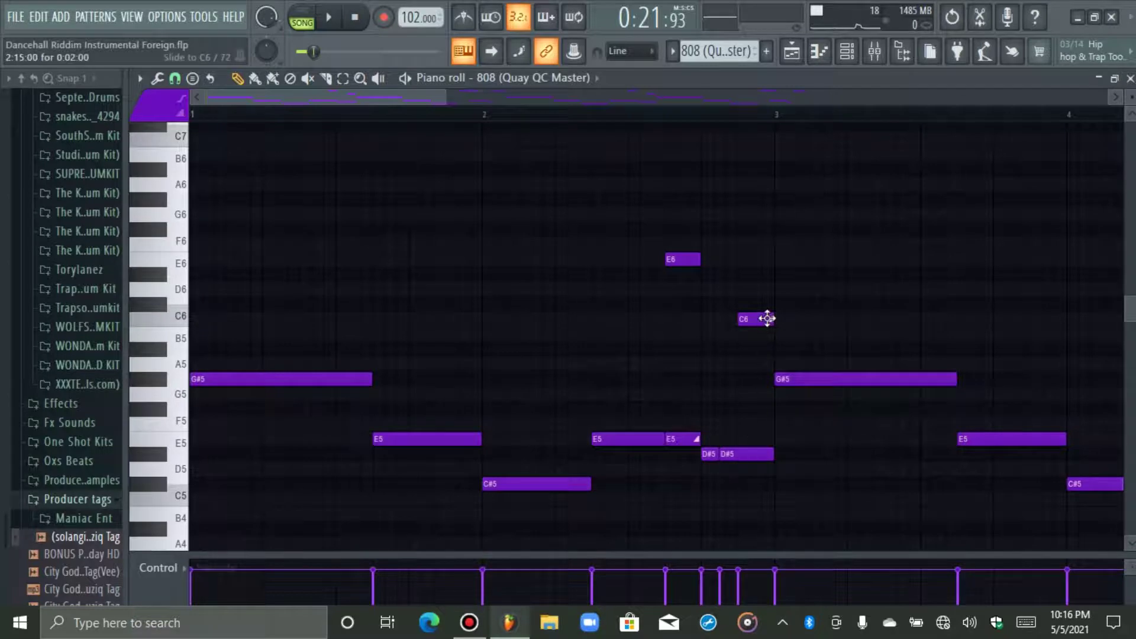
key(space)
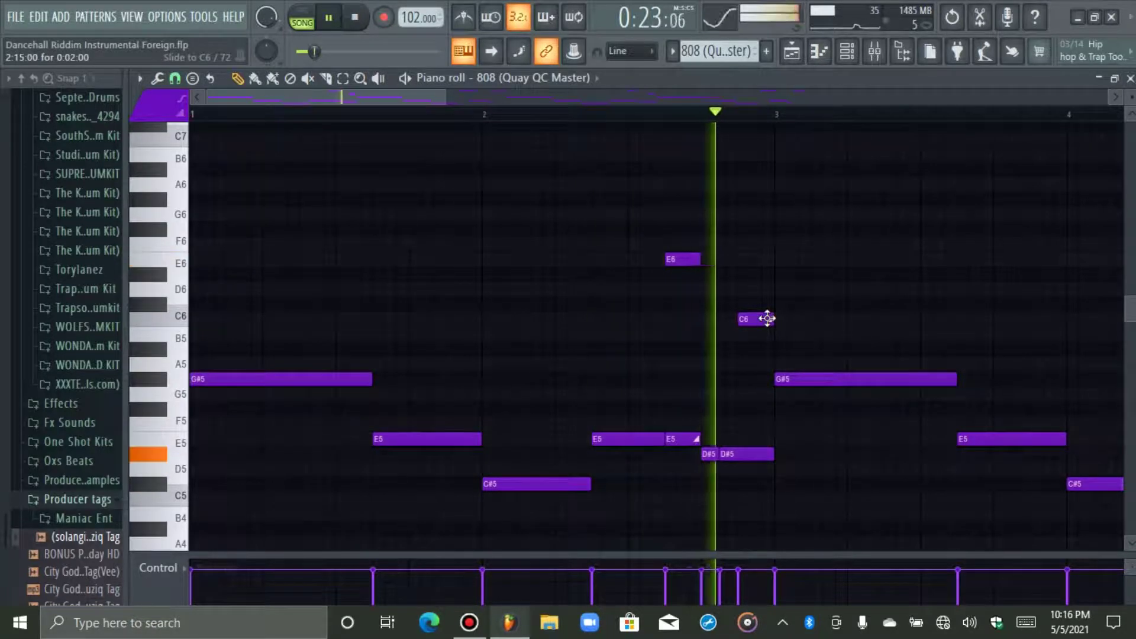
key(space)
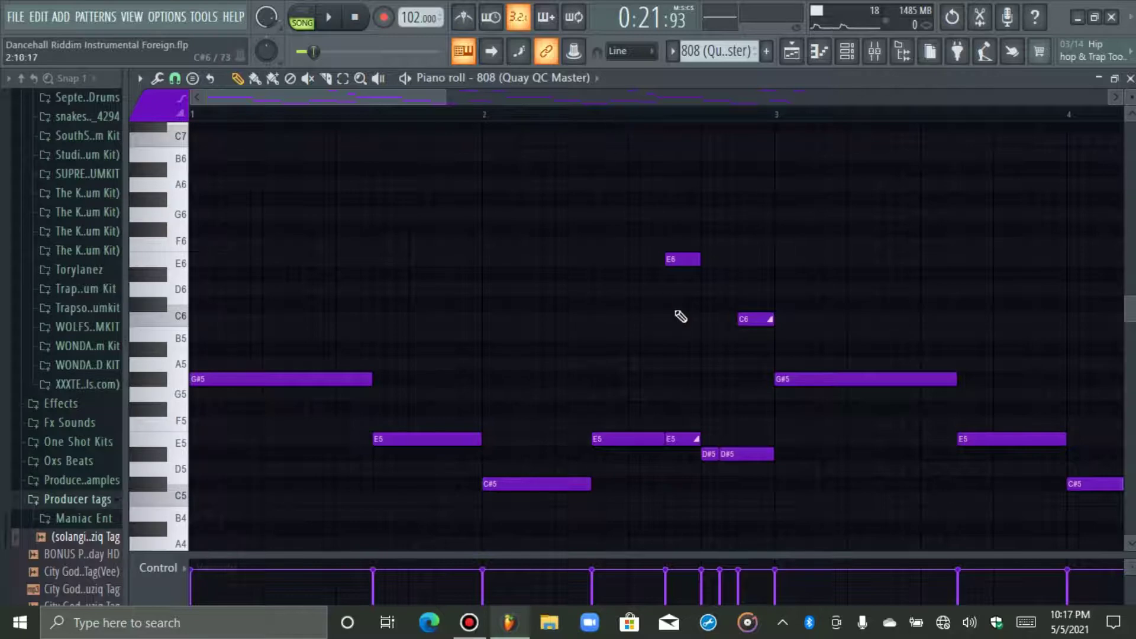
key(space)
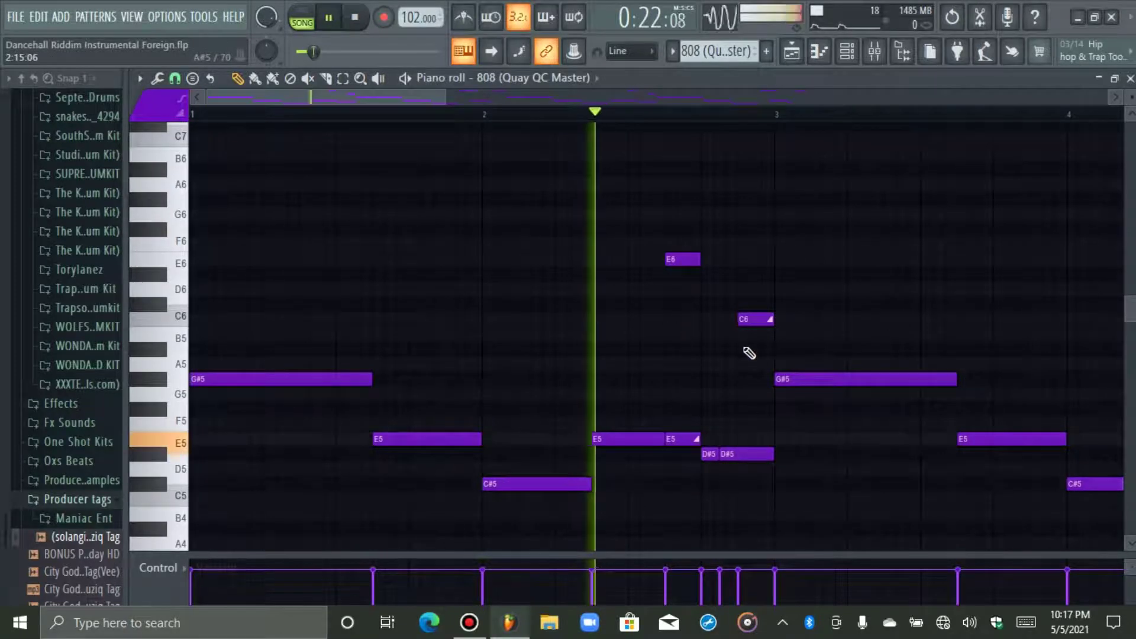
key(space)
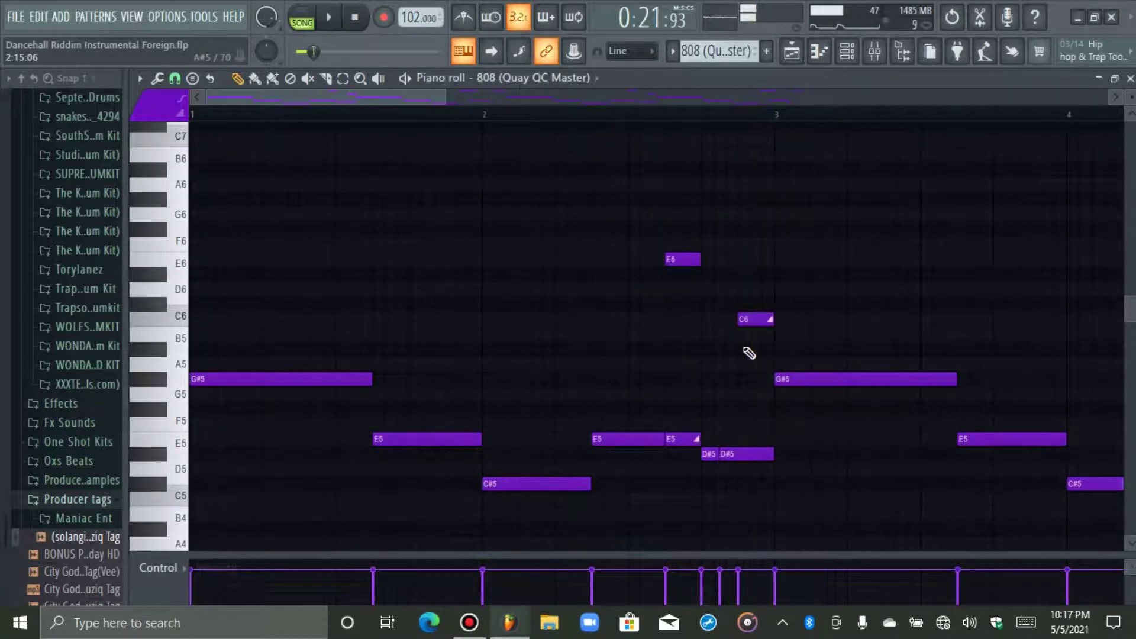
key(space)
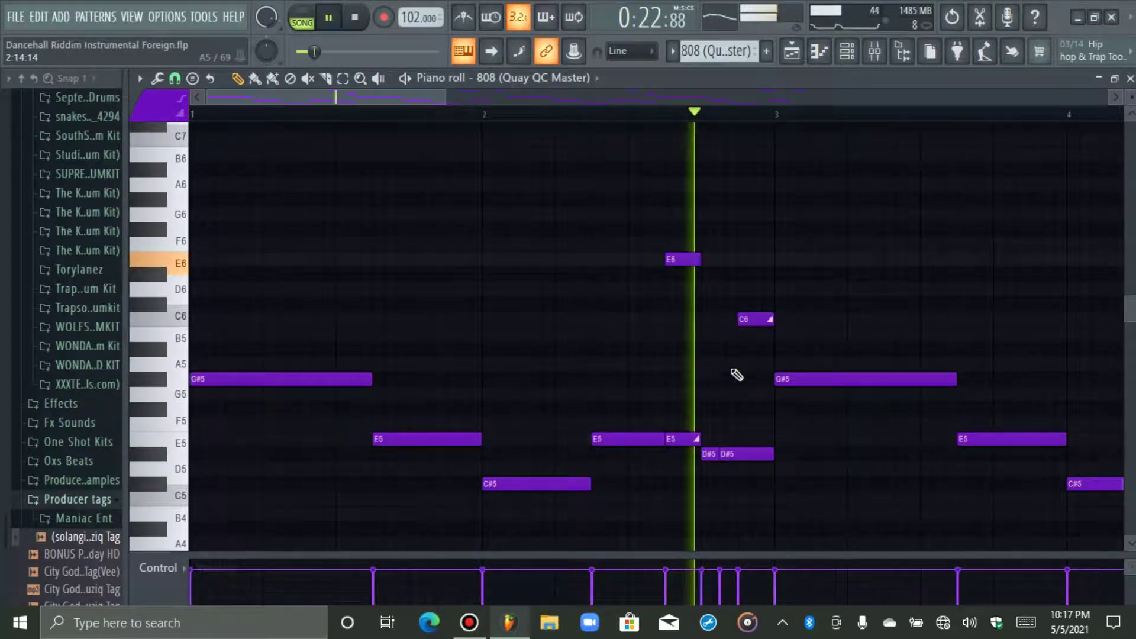
key(space)
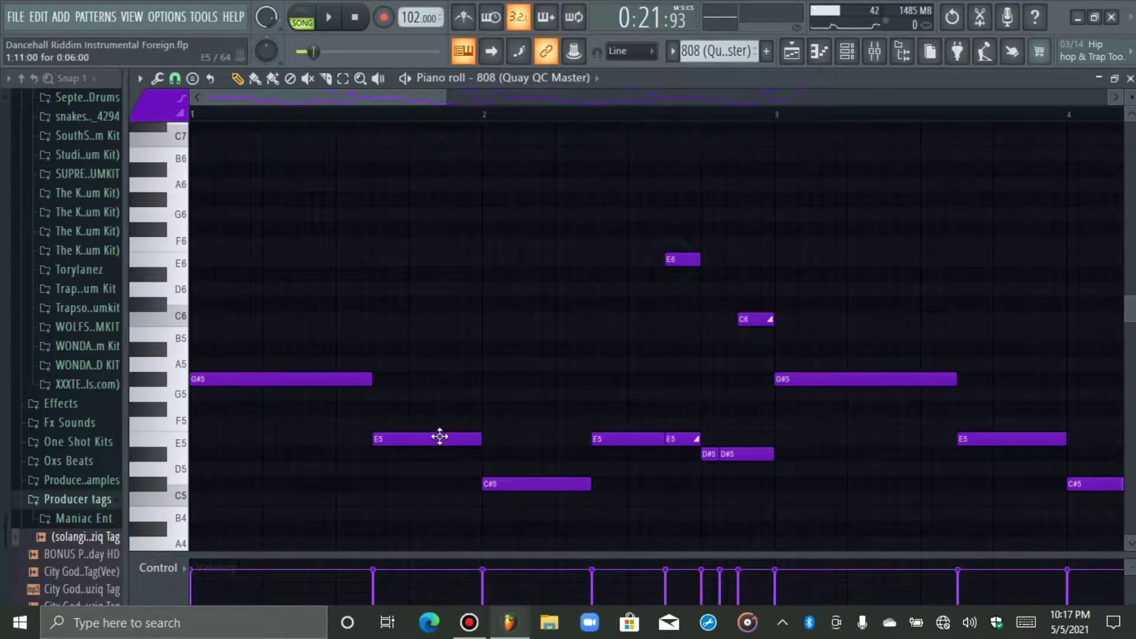
Add a C#5 slide note at 1:15:00 with a duration of 0:02:00, beneath the end of bar 1's E5 note.
click(449, 482)
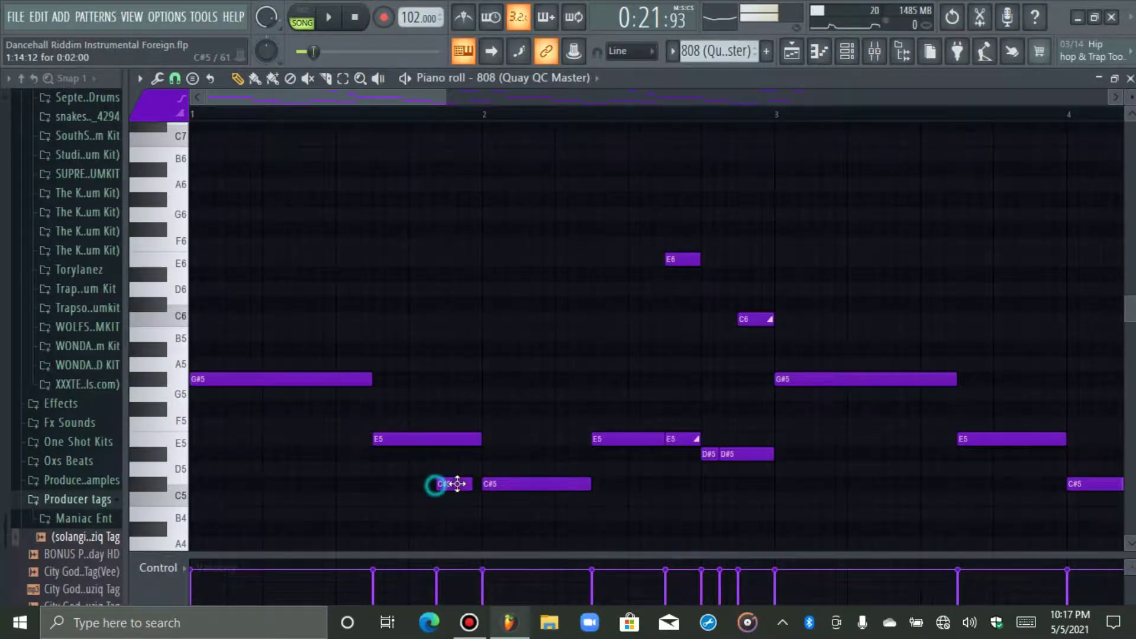
drag(452, 479, 459, 477)
double_click(459, 477)
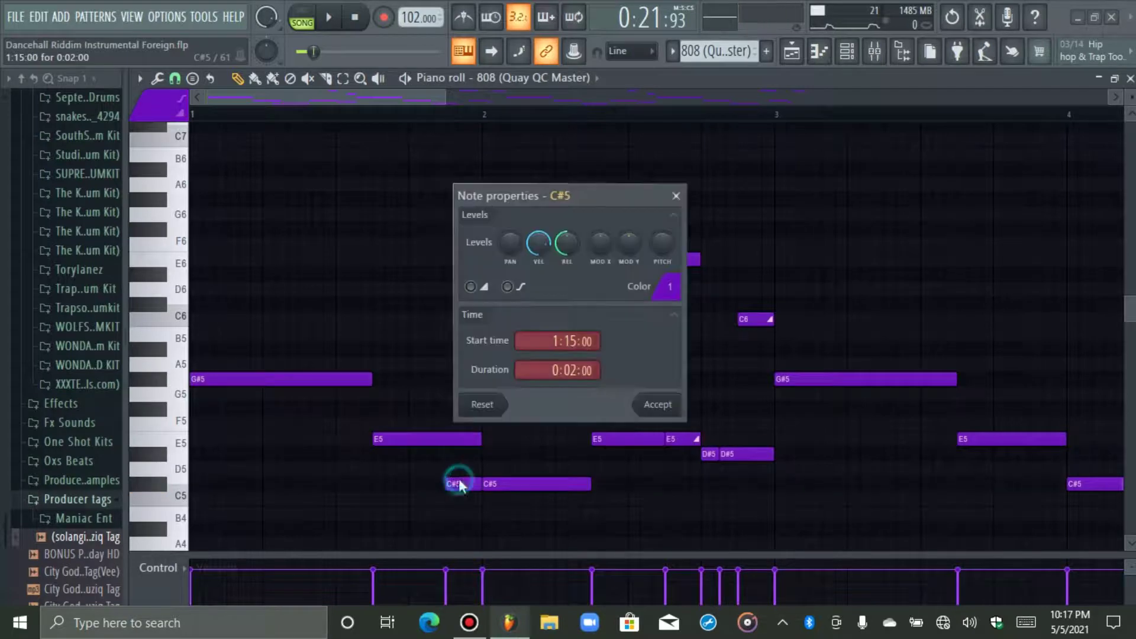
click(470, 286)
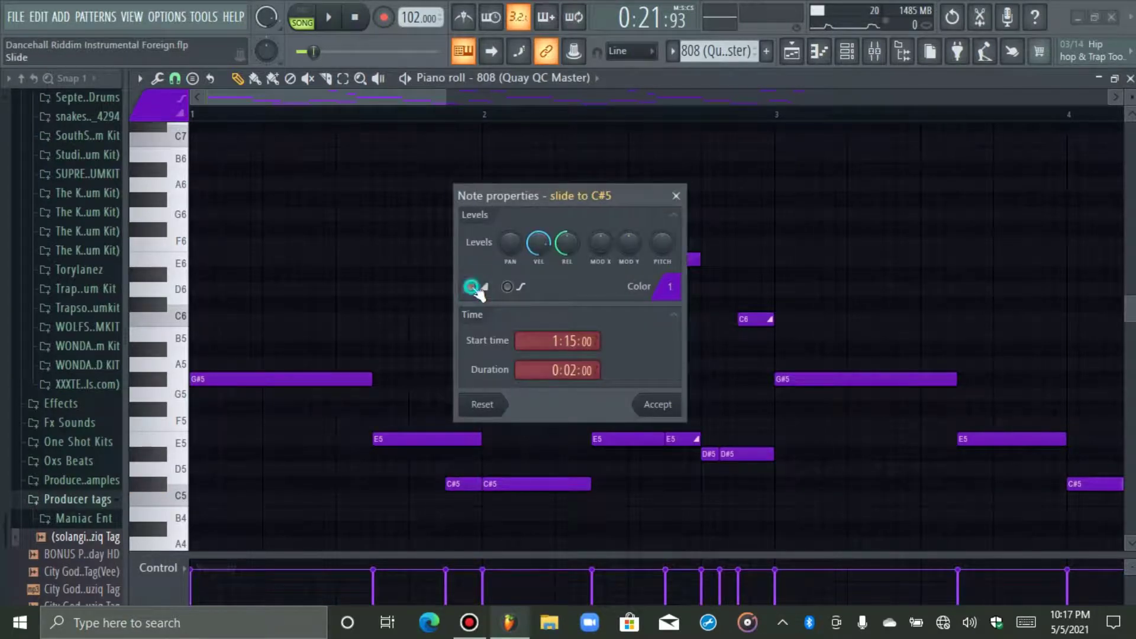
click(658, 404)
Play the pattern from the start of bar 1 to hear the added slide from E5 down to C#5.
scroll(466, 340, down, 4)
key(space)
scroll(456, 299, up, 3)
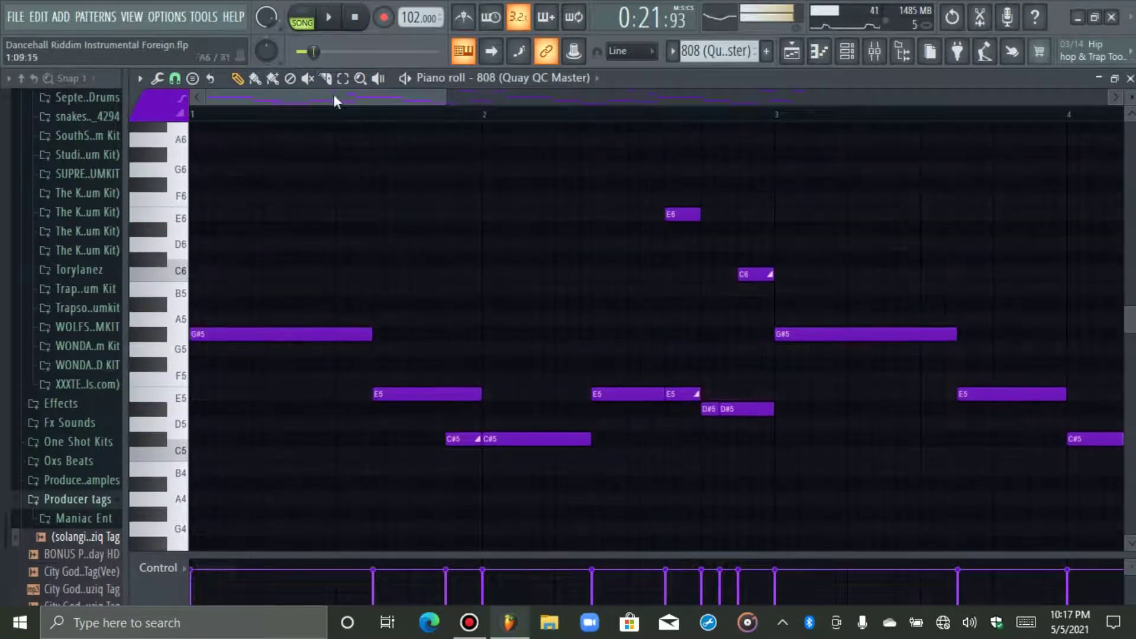
key(space)
click(203, 115)
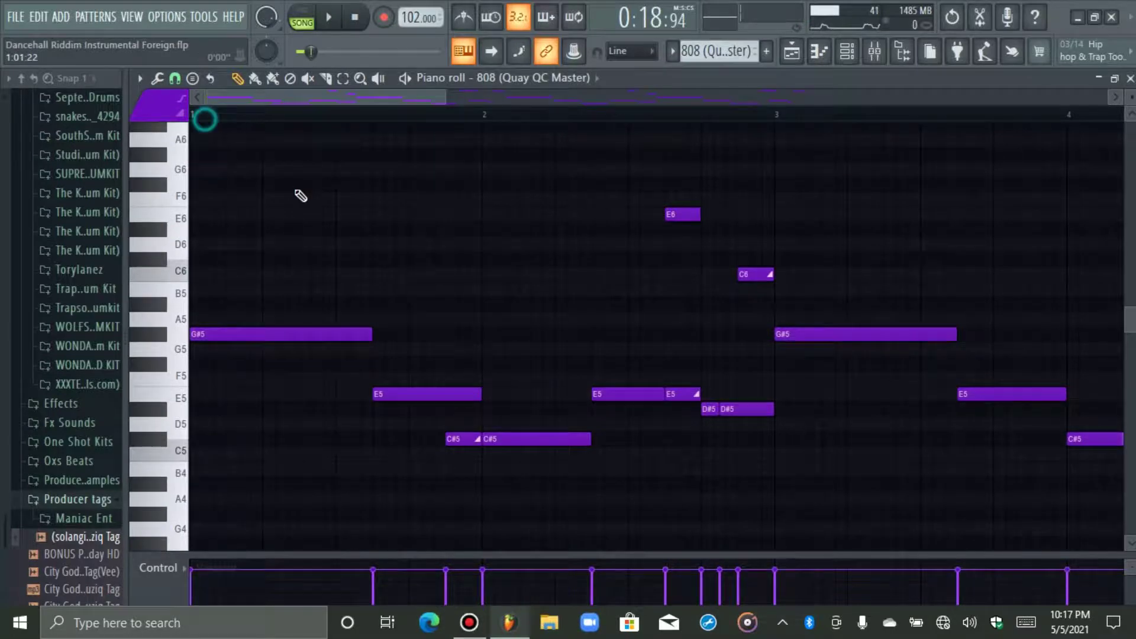
key(space)
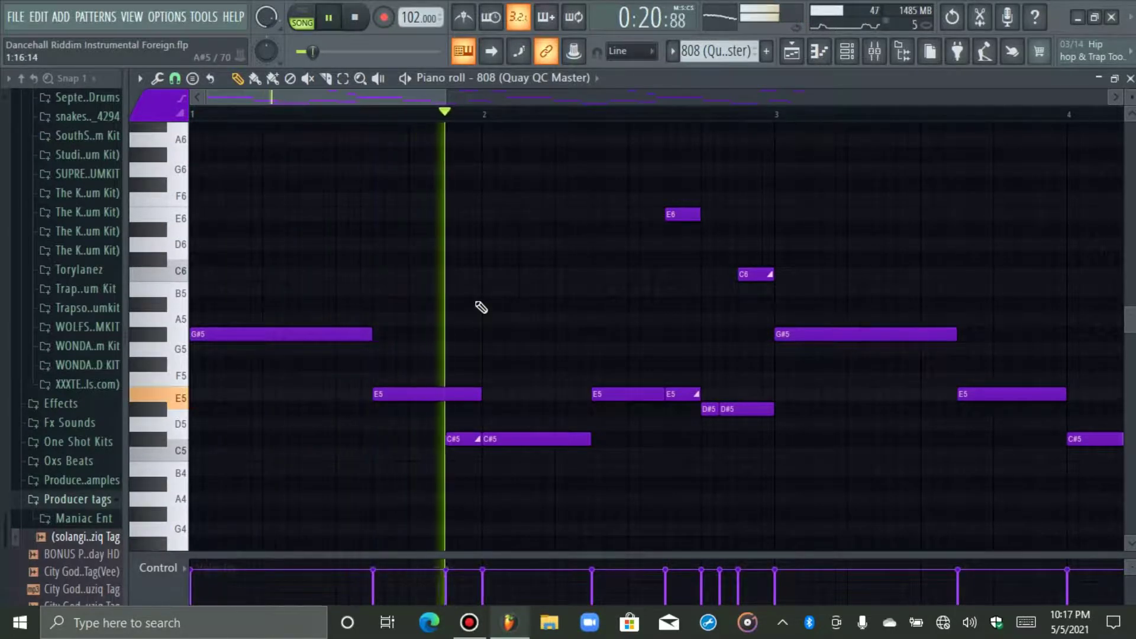
key(space)
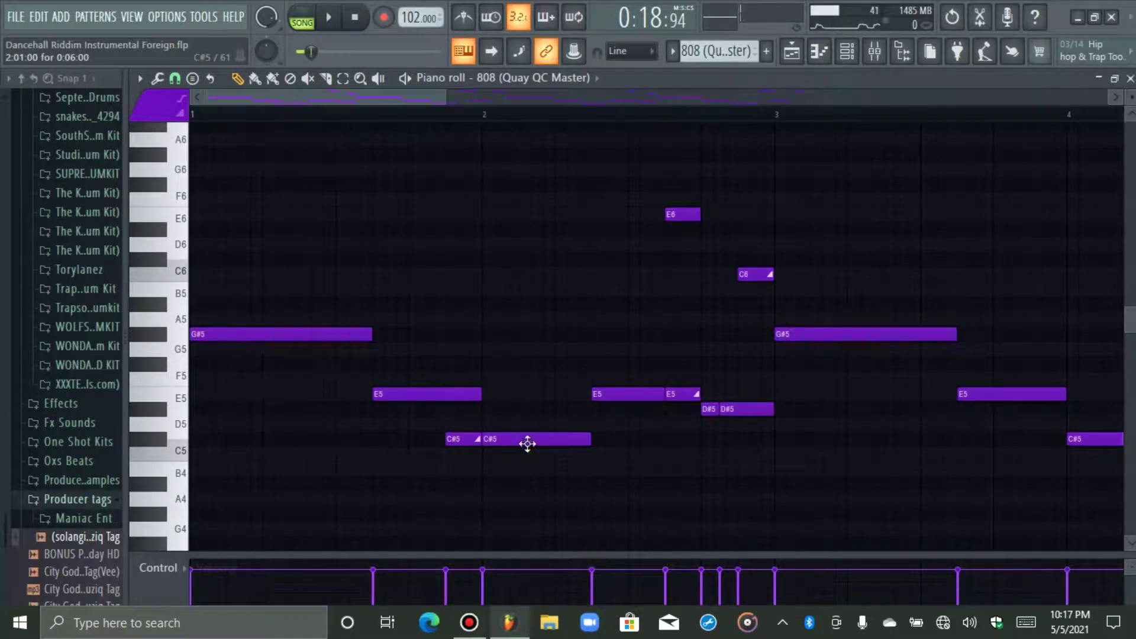
key(space)
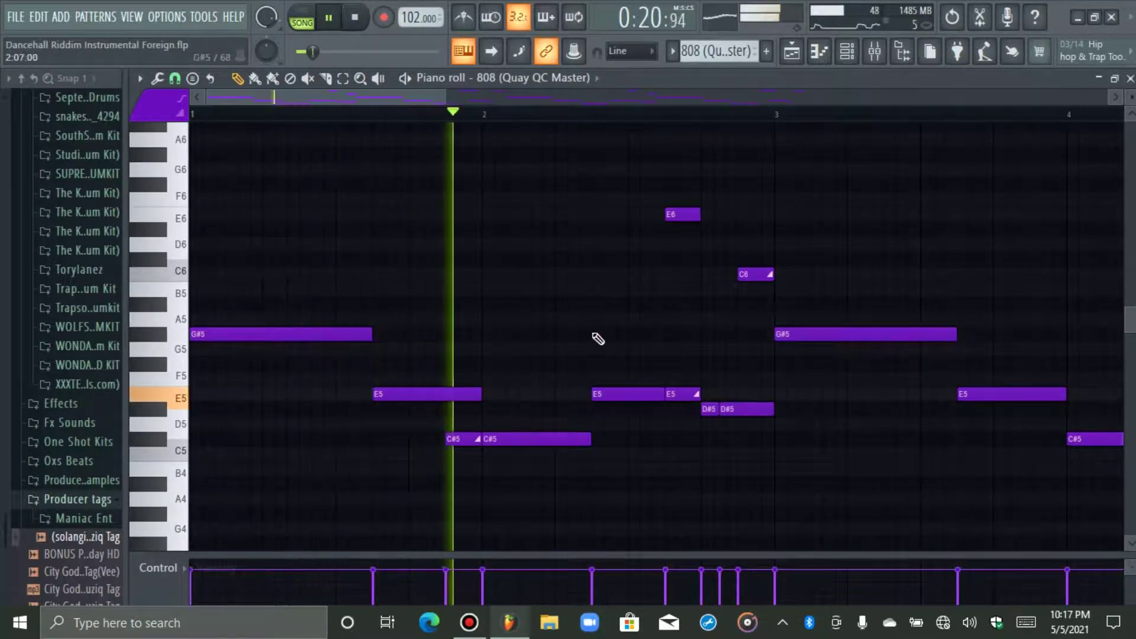
key(space)
Add an E6 slide note at 2:05:00 above the C#5 note in bar 2 and shorten it to 0:00:16.
click(555, 213)
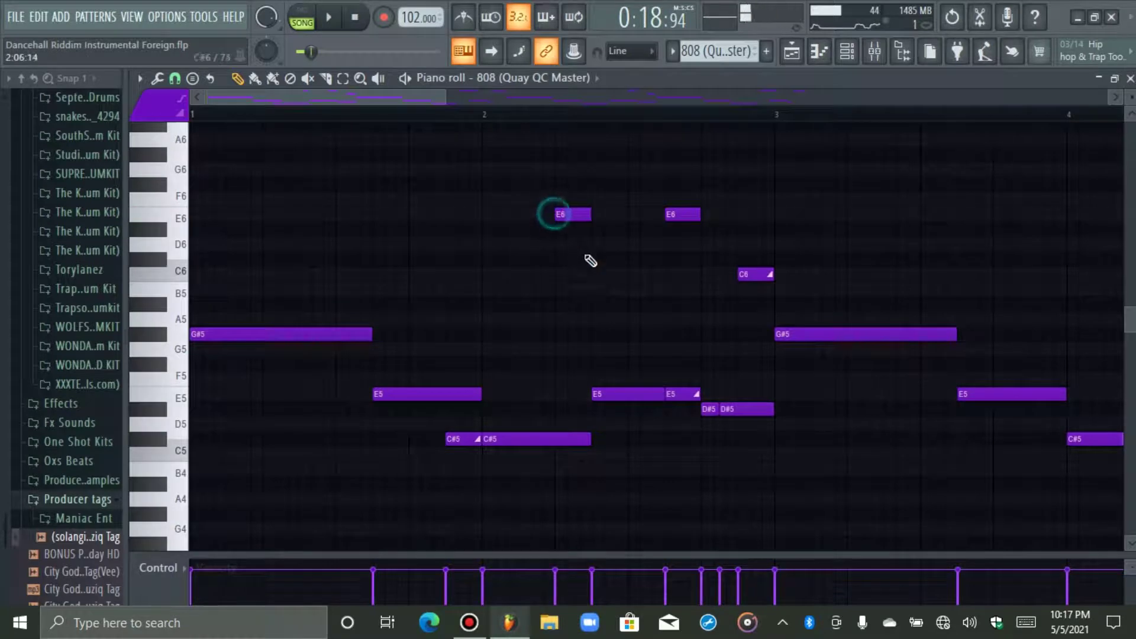
double_click(573, 213)
click(472, 286)
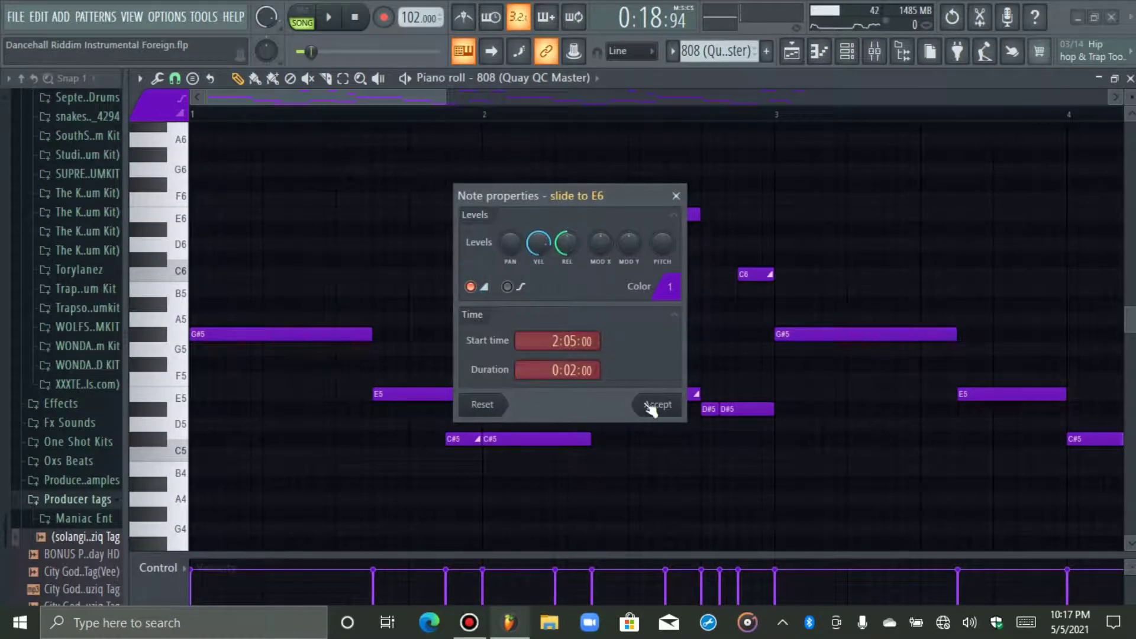
click(656, 405)
drag(589, 217, 568, 235)
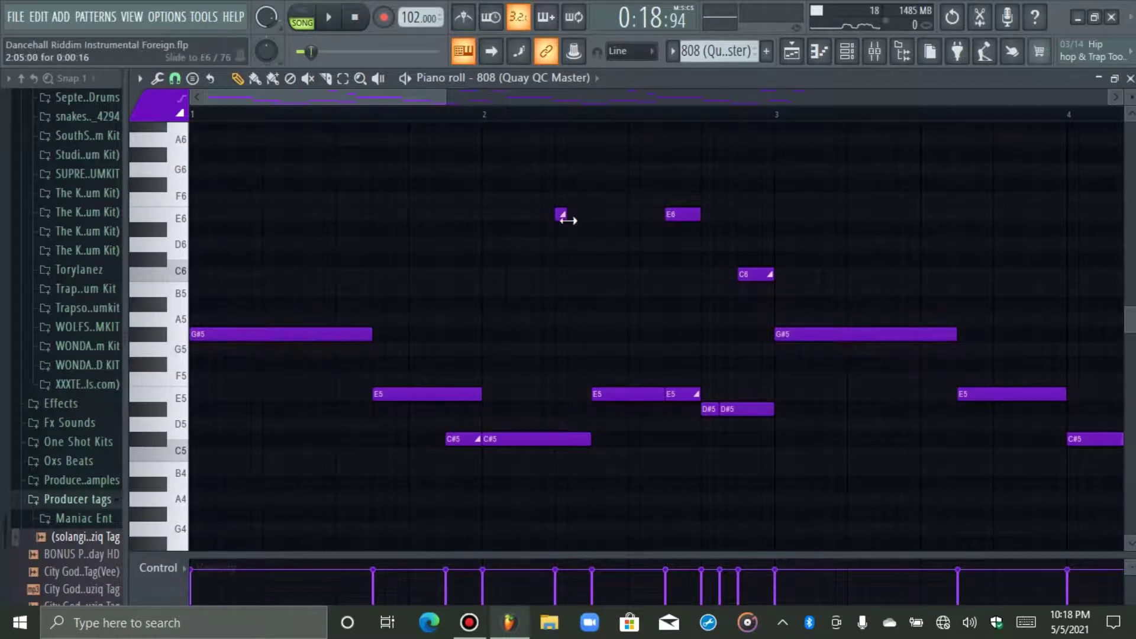
Play the passage repeatedly from bar 1 into bar 2, including from just before the C#5 slide, to hear the short E6 slide.
key(space)
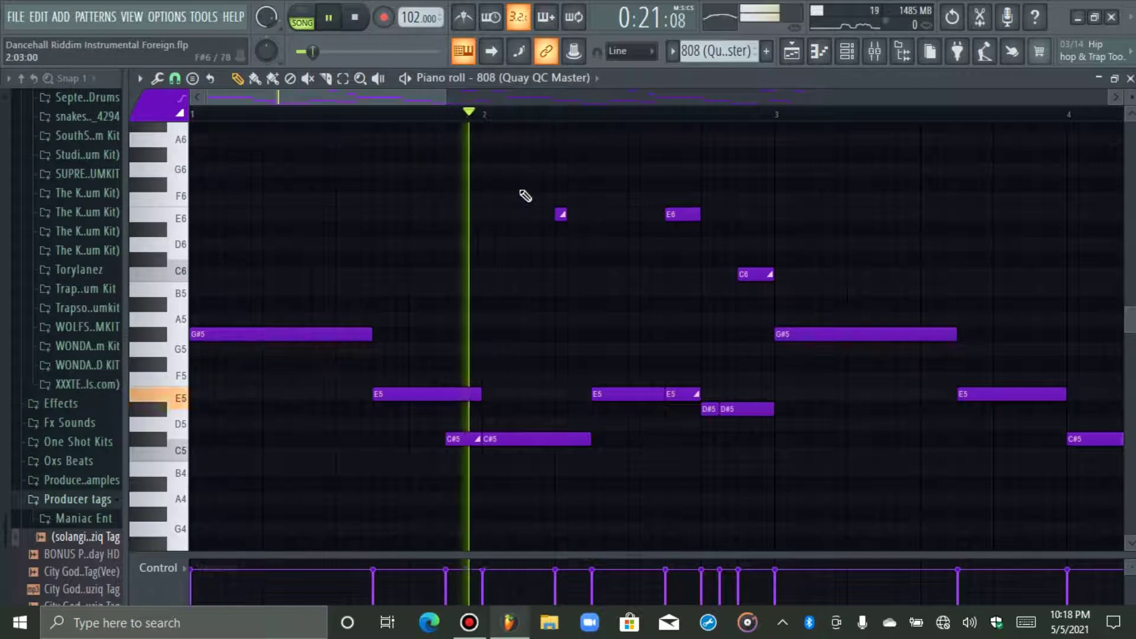
key(space)
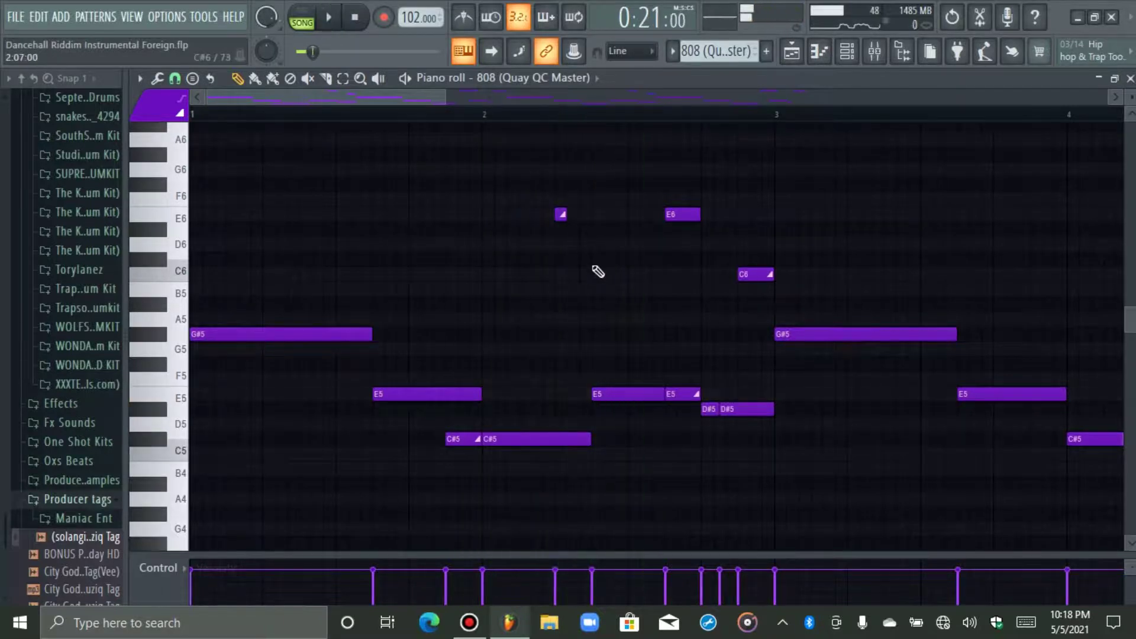
key(space)
key(space)
click(431, 114)
scroll(435, 123, up, 2)
click(426, 115)
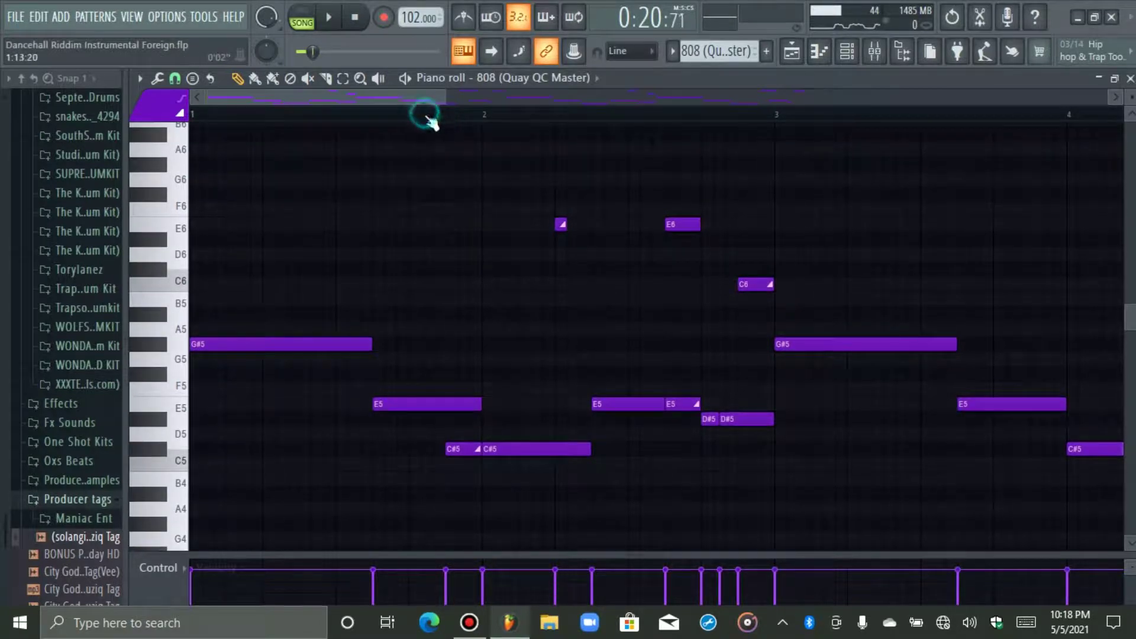
key(space)
key(space)
Try the C#5 slide note one octave higher, listen to the passage, and move the note back down an octave.
click(469, 448)
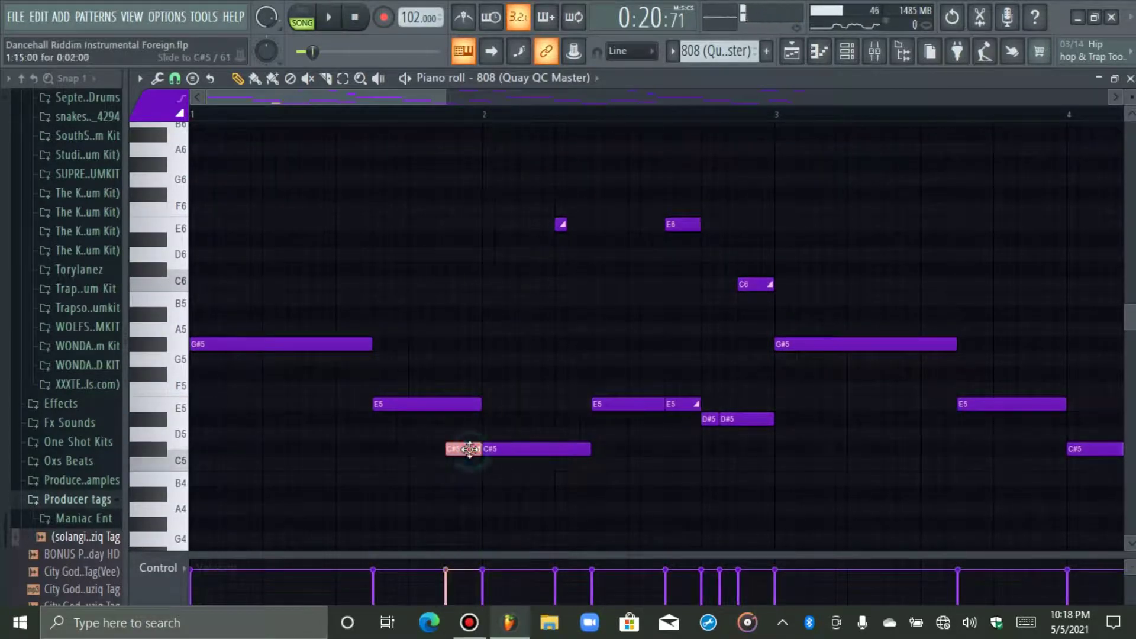
key(ctrl+Up)
key(space)
key(space)
key(ctrl+Down)
click(565, 231)
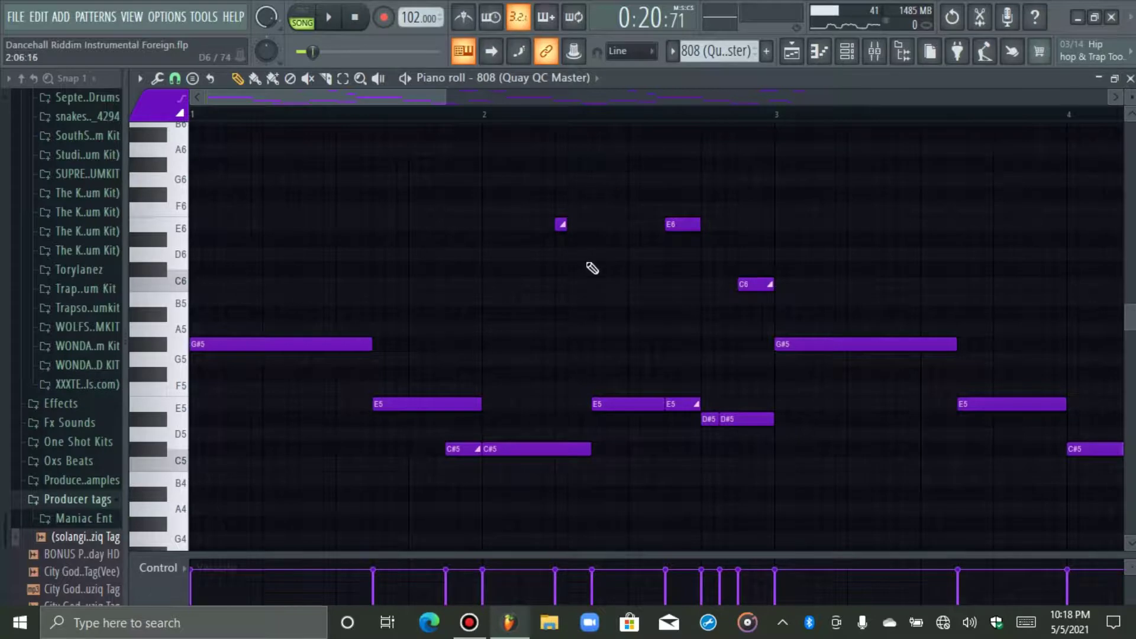
scroll(609, 237, up, 1)
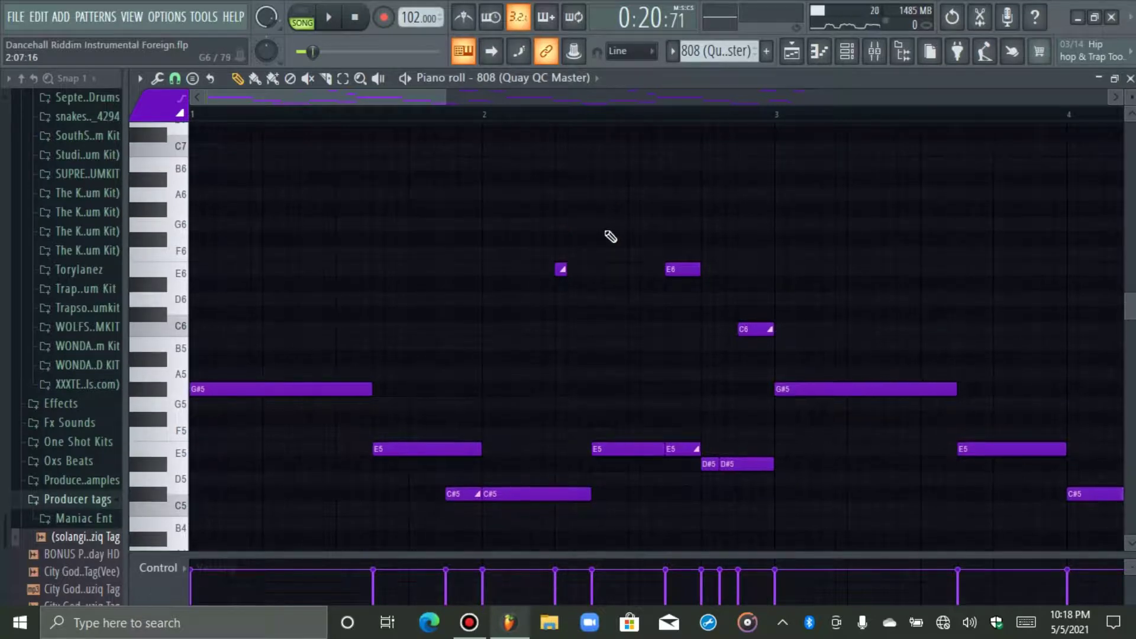
Add a short slide note at 2:09:00 above the E5 note in bar 2, raise it to E7, and play the passage.
key(space)
key(space)
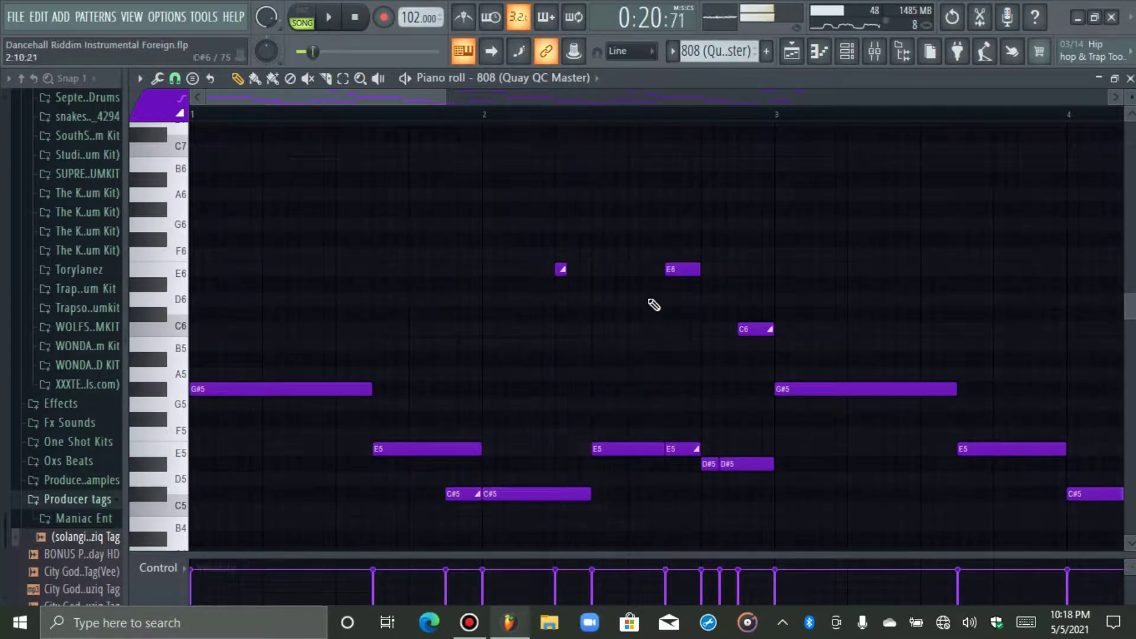
click(629, 269)
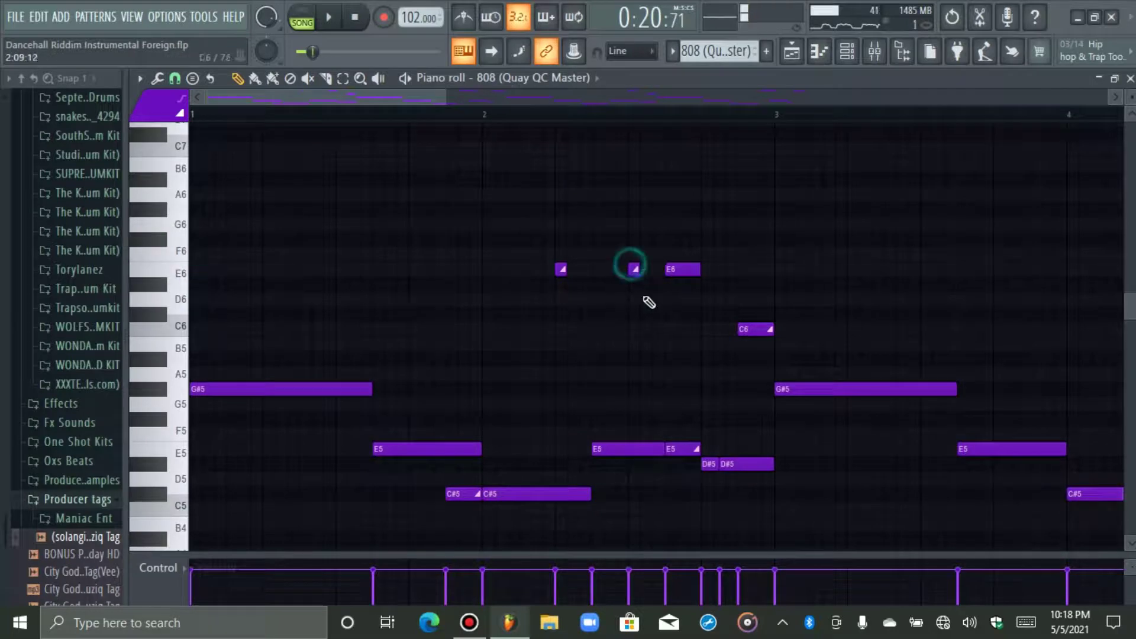
key(space)
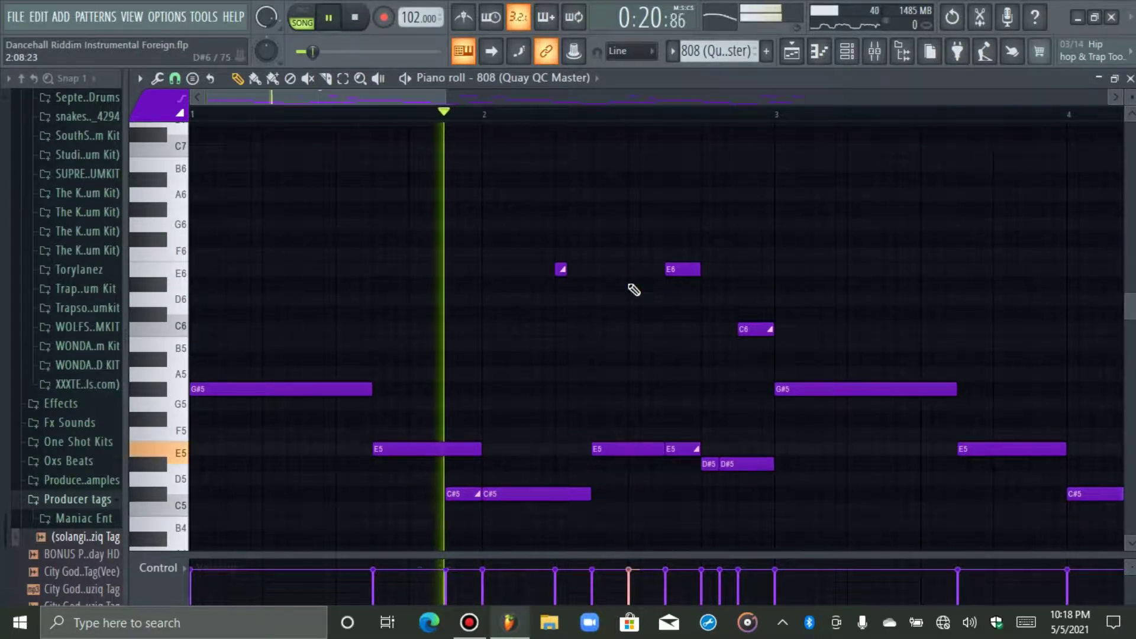
scroll(807, 253, up, 2)
key(space)
Try a 0:00:16 slide note at 2:13:00 above the D#5 notes, raised to D7, listen to the passage, and delete it.
click(702, 391)
click(706, 392)
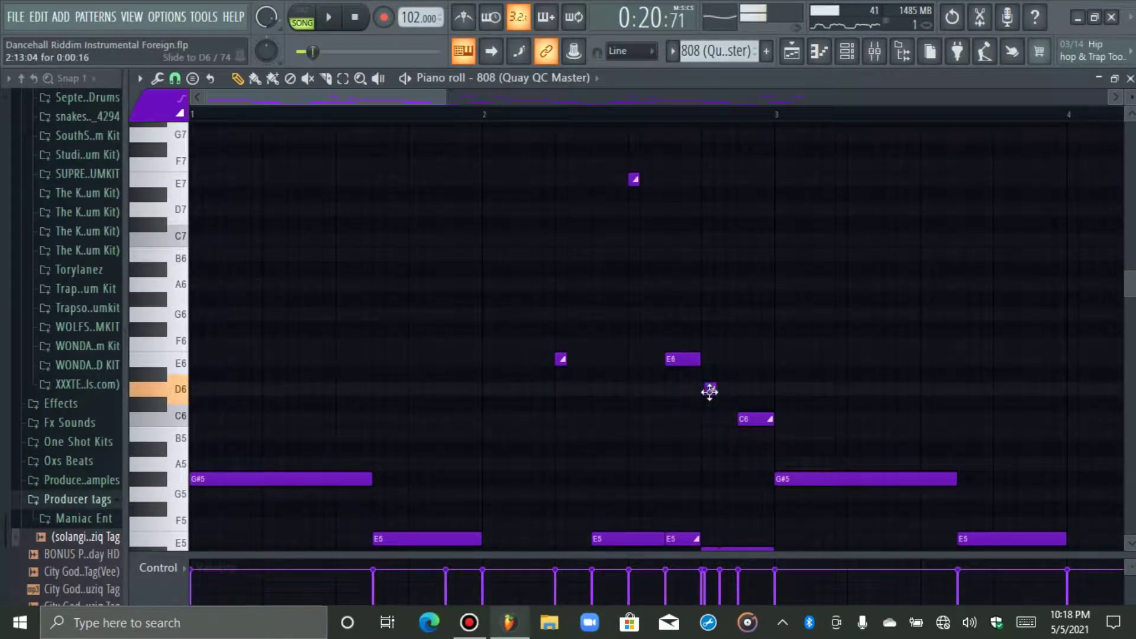
scroll(708, 402, down, 1)
key(ctrl+Down)
key(shift+Up)
key(ctrl+Up)
key(ctrl+Up)
key(space)
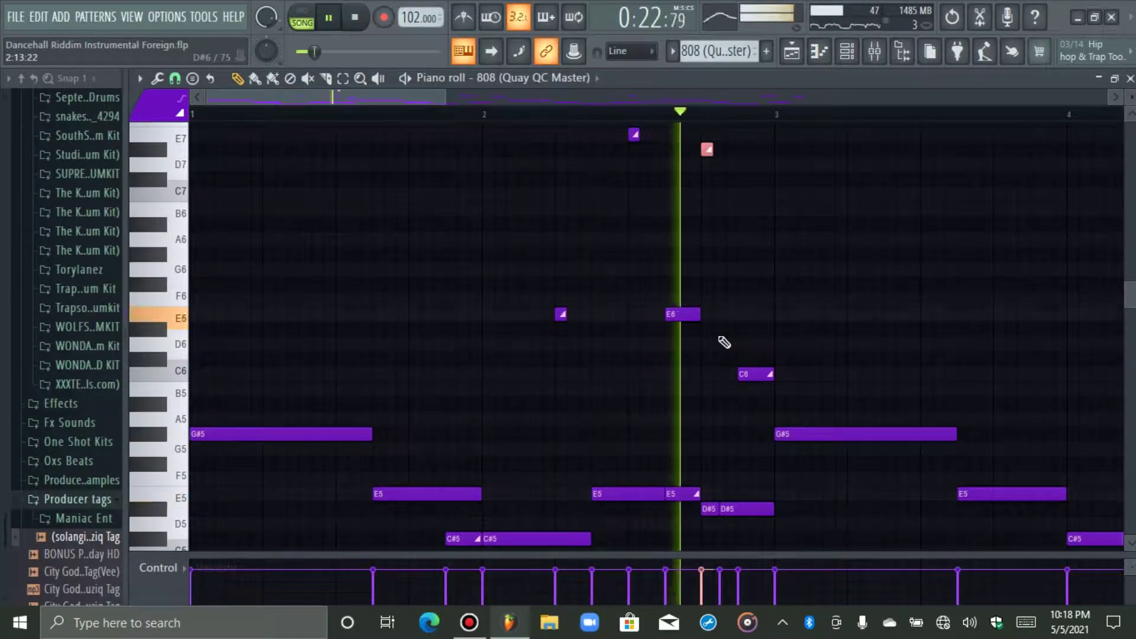
key(space)
right_click(708, 149)
Try the short D#5 note at 2:13:00 one octave higher, listen to the passage, and move it back down an octave.
click(710, 508)
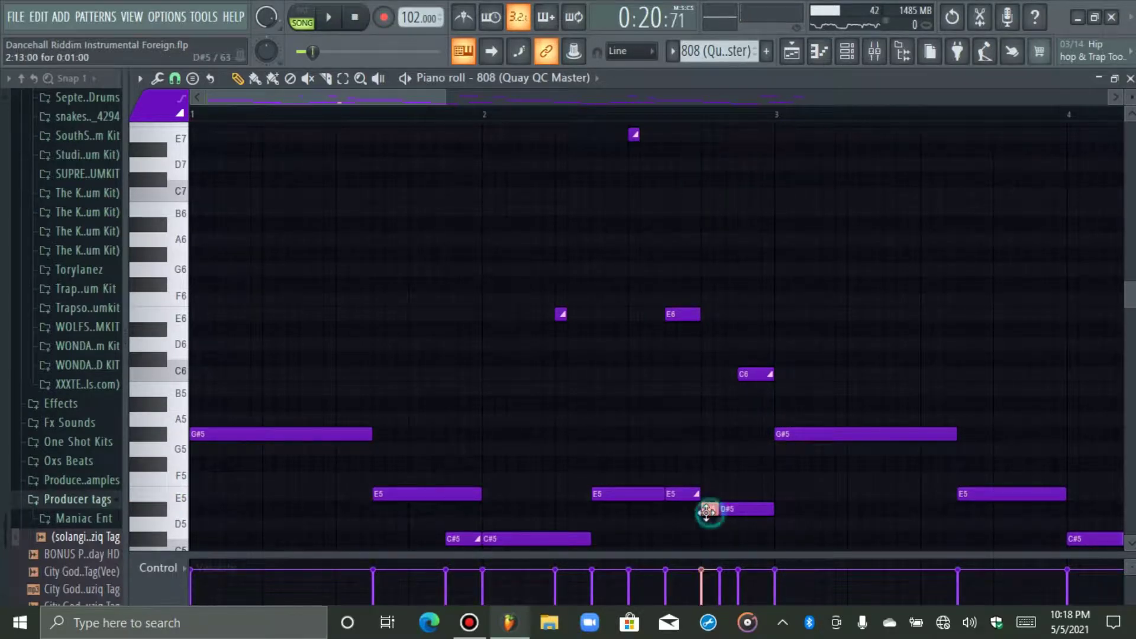
key(ctrl+Up)
key(space)
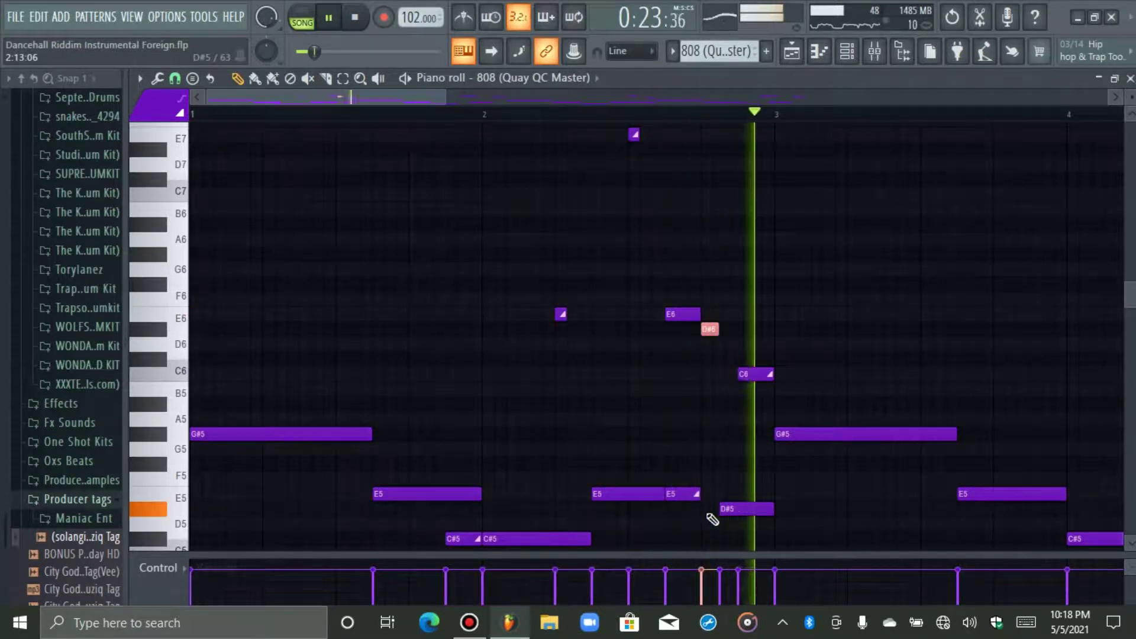
key(space)
key(ctrl+Down)
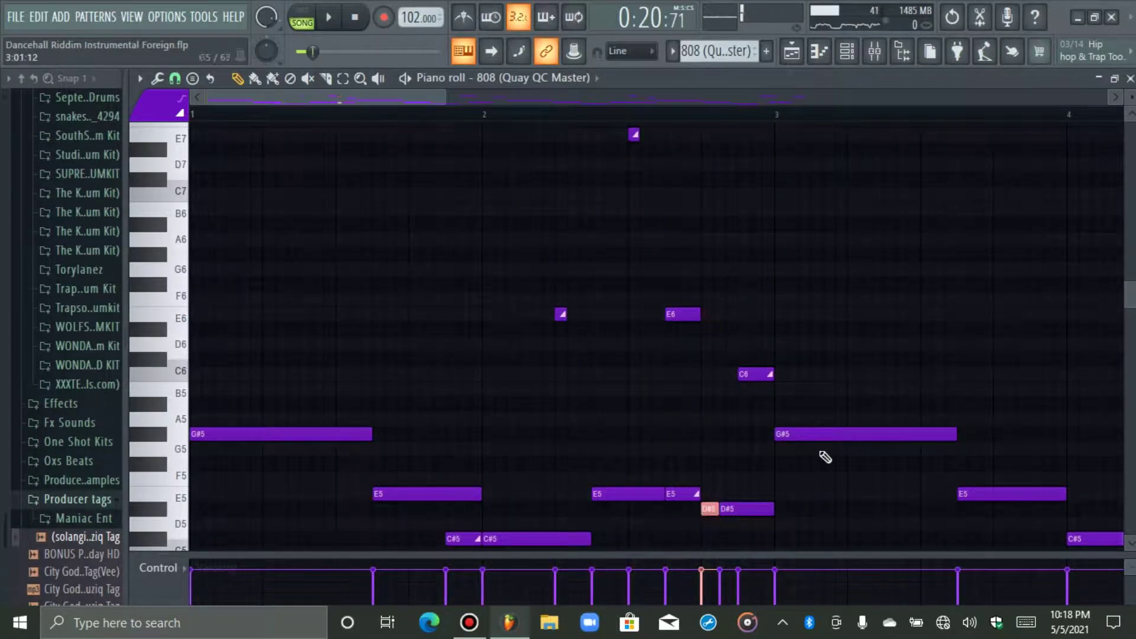
Lower the E7 slide note in bar 2 by one octave to E6 and deselect it.
click(634, 135)
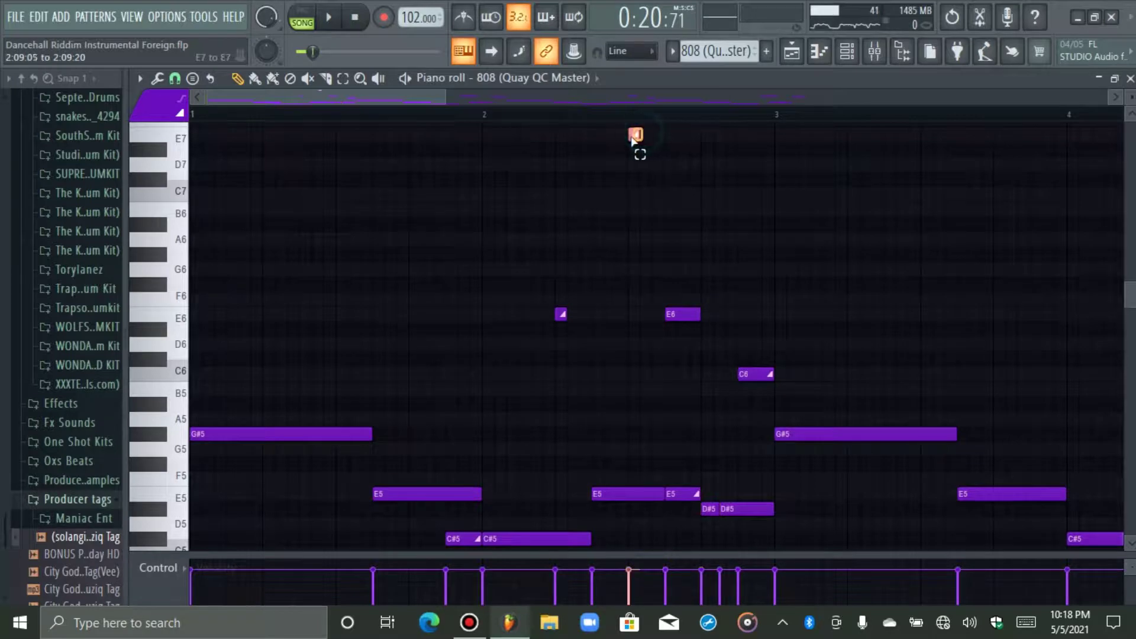
key(ctrl+Down)
ctrl+click(623, 140)
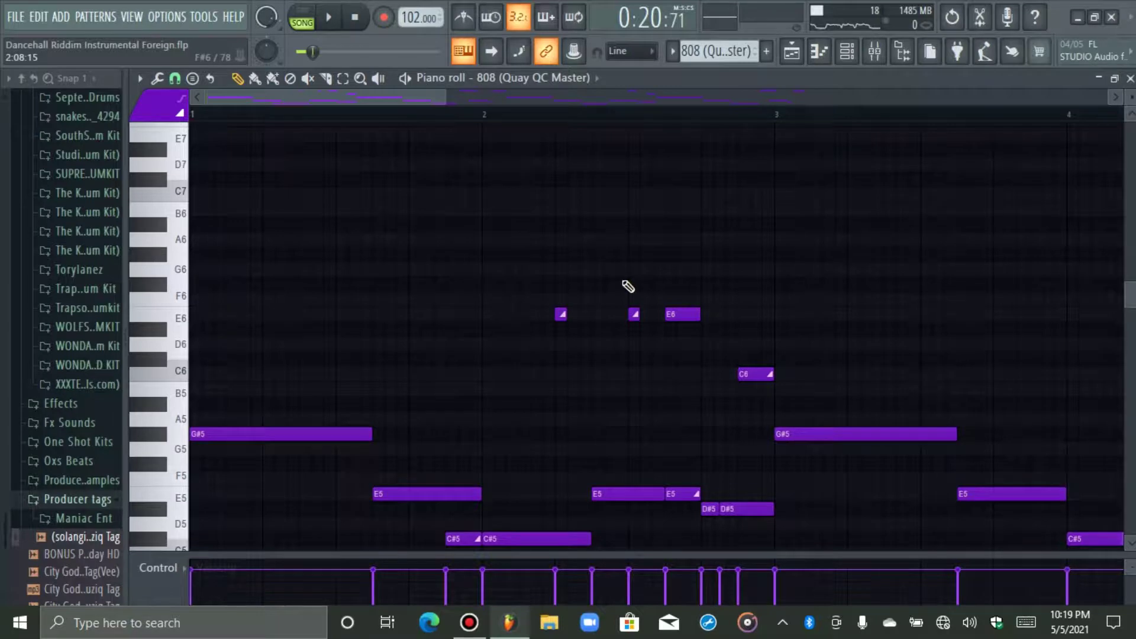
Play bars 1 and 2 of the pattern to hear the two short E6 slides together with the other slides.
drag(447, 101, 514, 134)
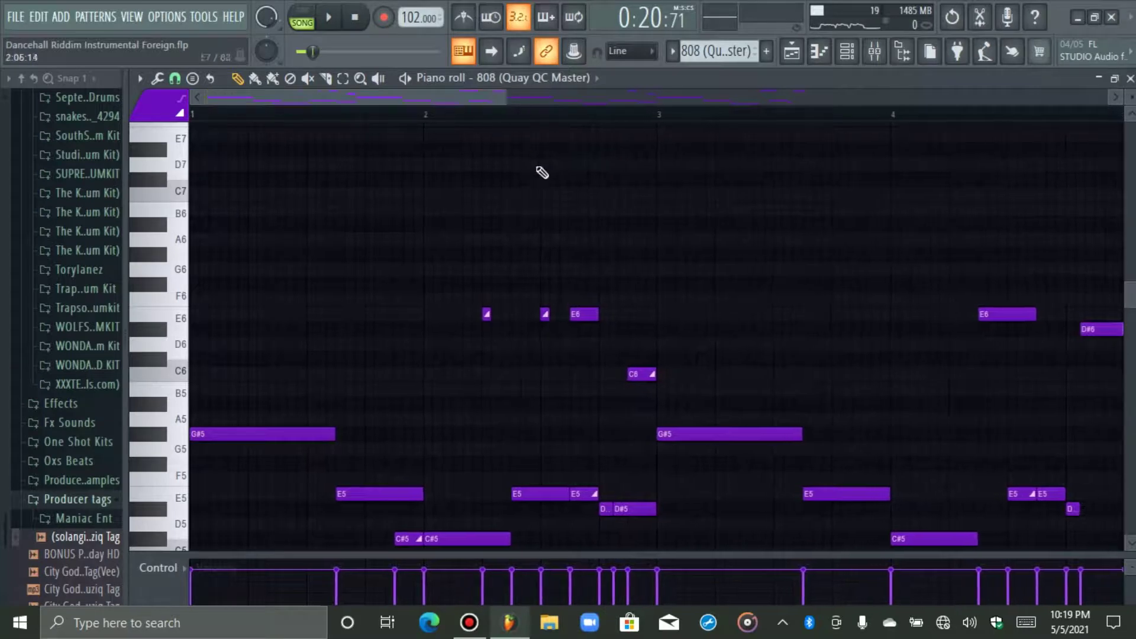
scroll(573, 185, down, 2)
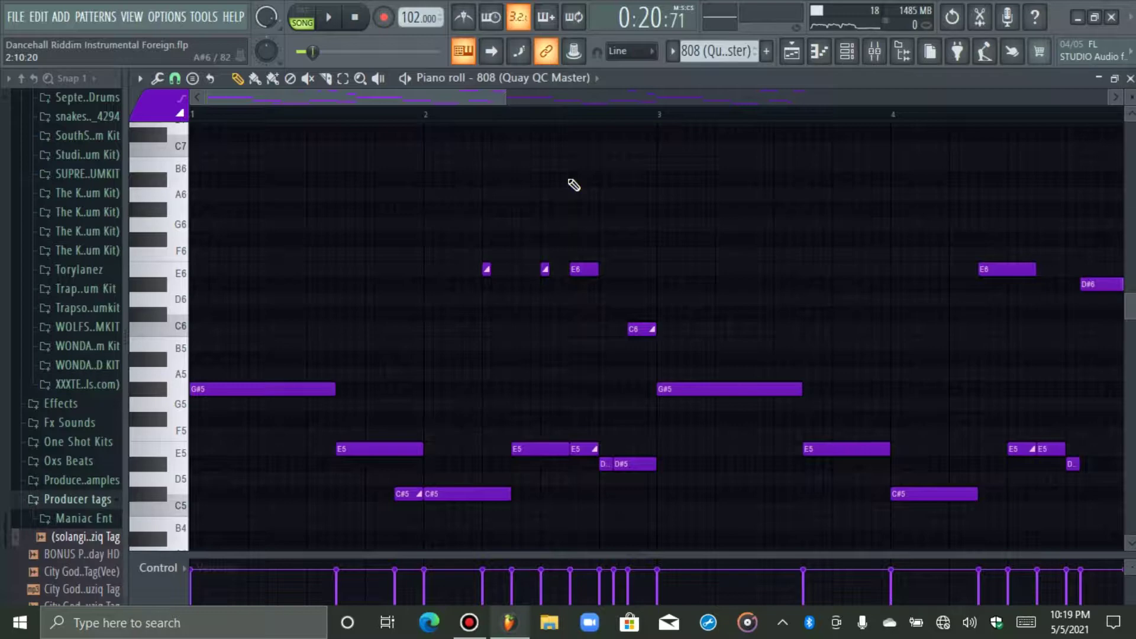
scroll(592, 183, up, 2)
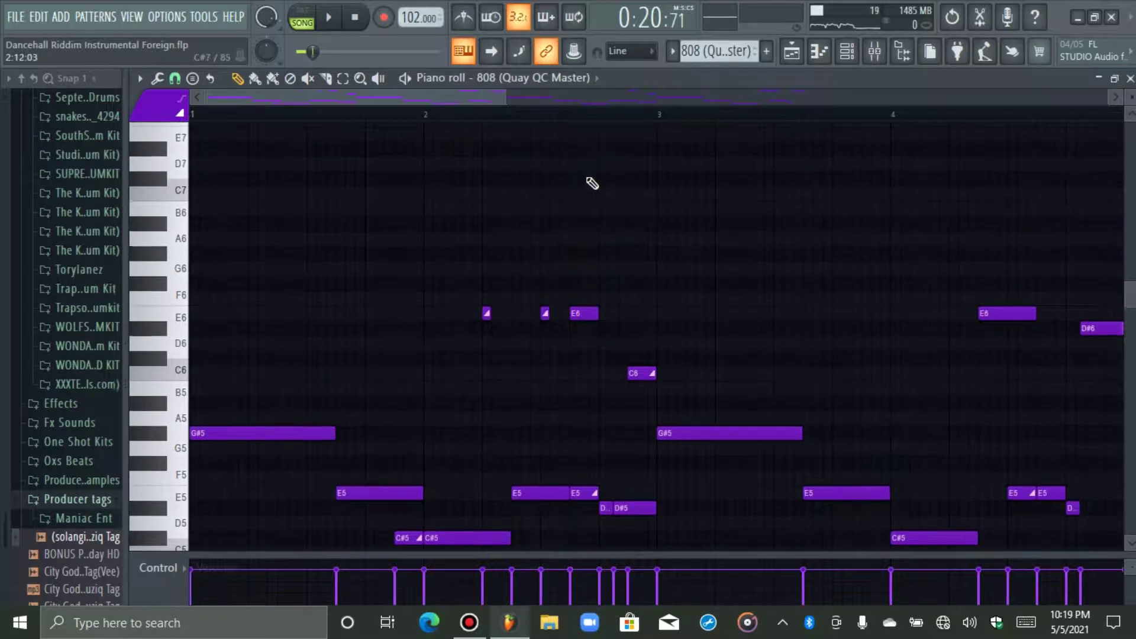
scroll(591, 183, down, 2)
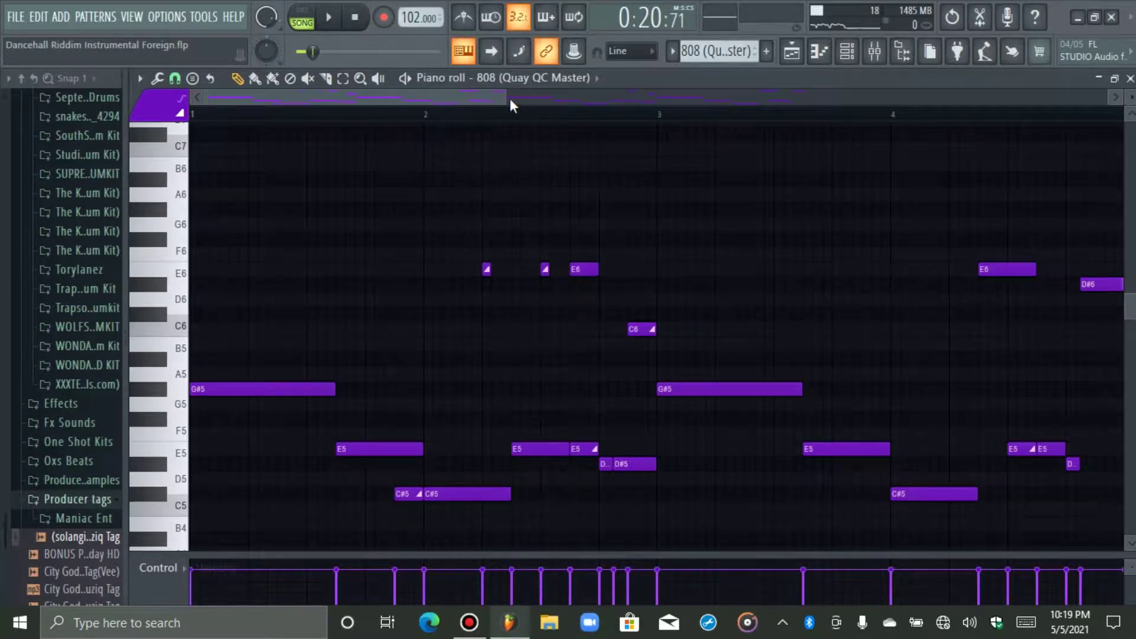
drag(445, 99, 417, 124)
drag(508, 99, 507, 98)
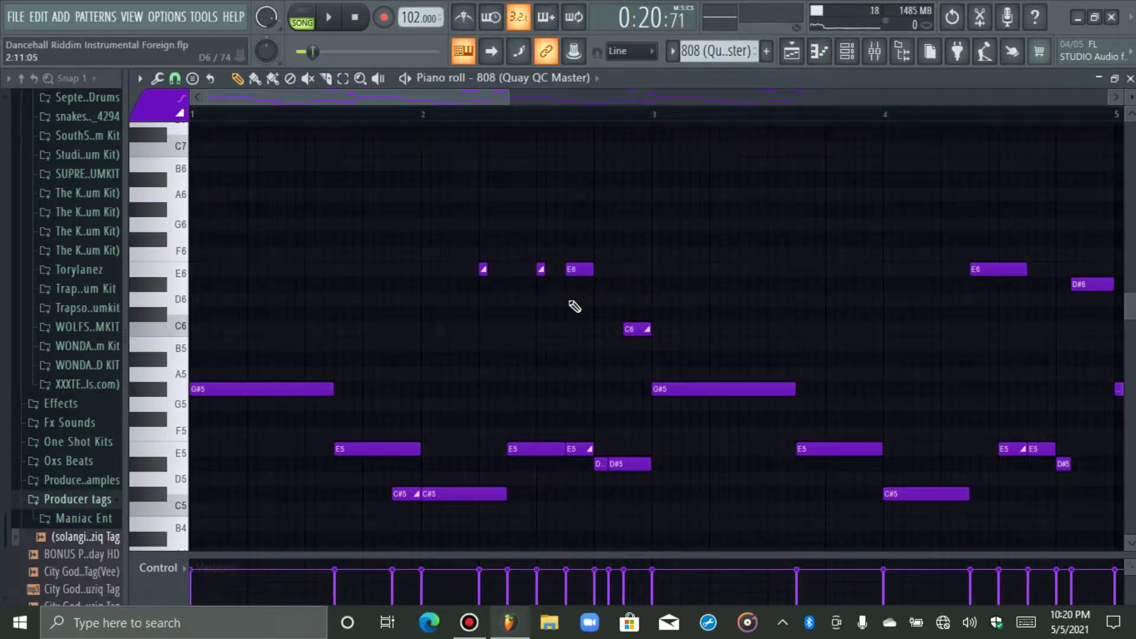
key(space)
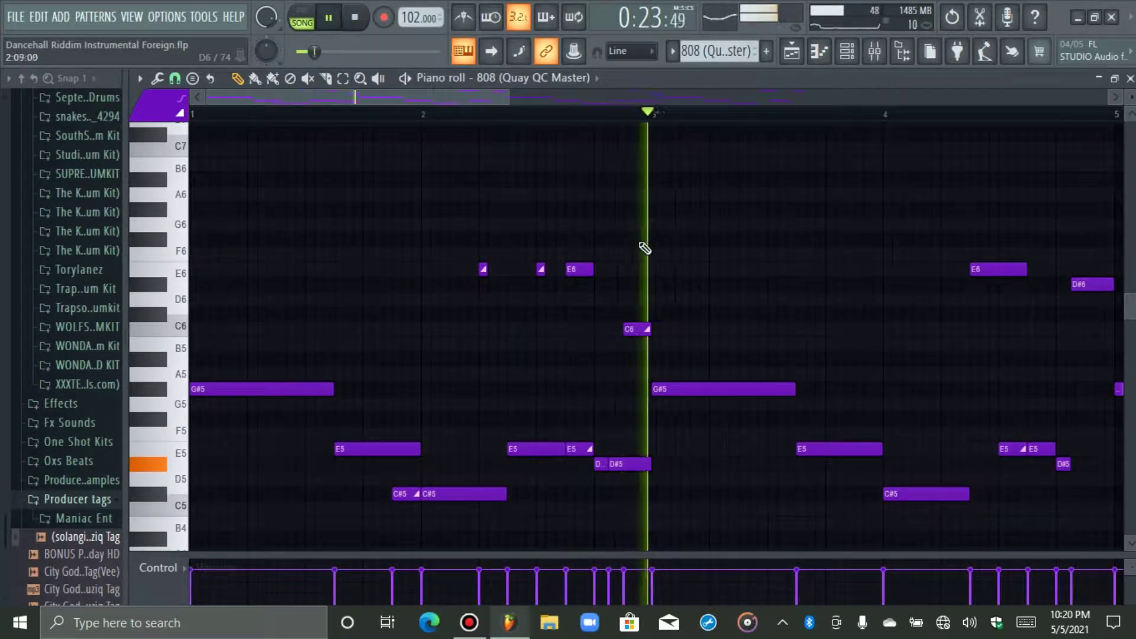
key(space)
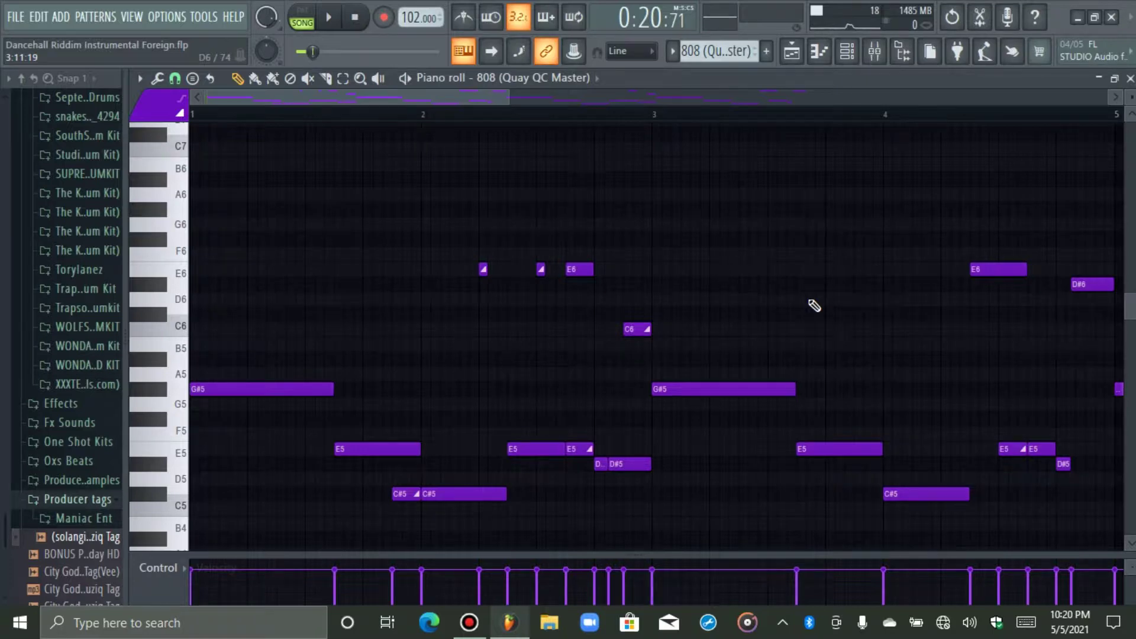
Play the 808 pattern from bar 1 through into bar 8 to compare the edited opening with the remaining bars.
key(space)
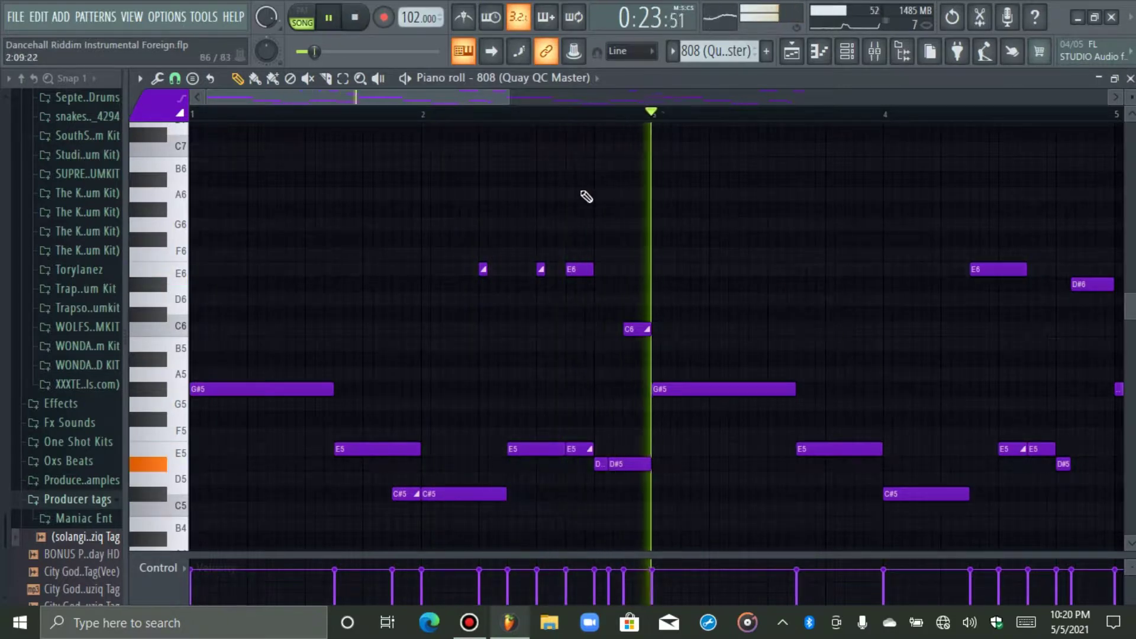
drag(438, 100, 521, 118)
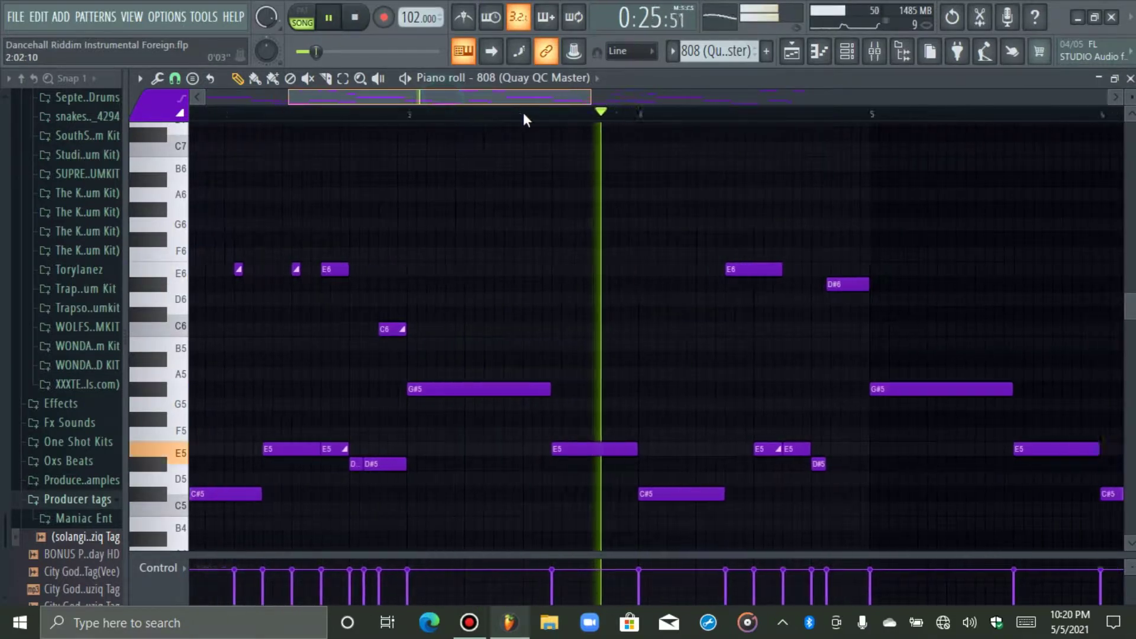
click(802, 388)
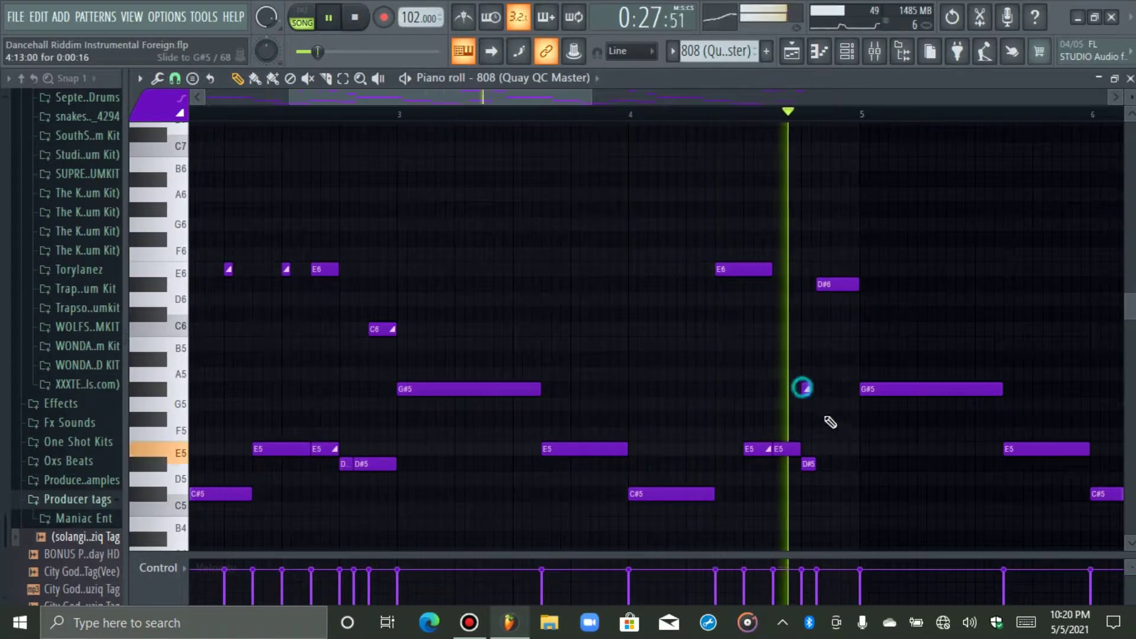
right_click(802, 387)
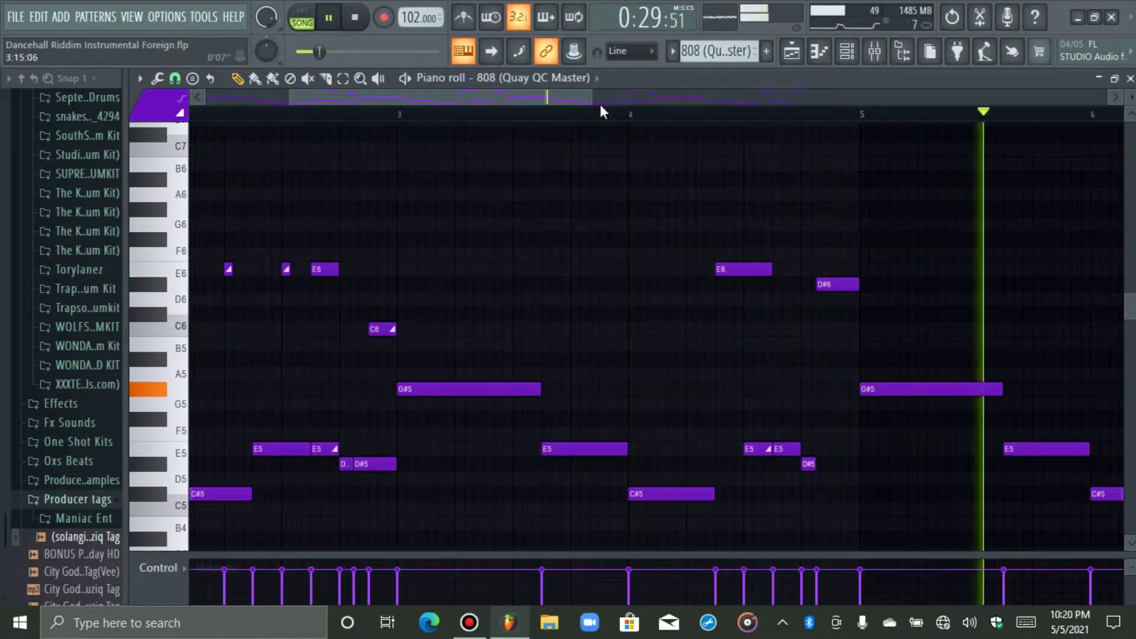
drag(590, 98, 794, 139)
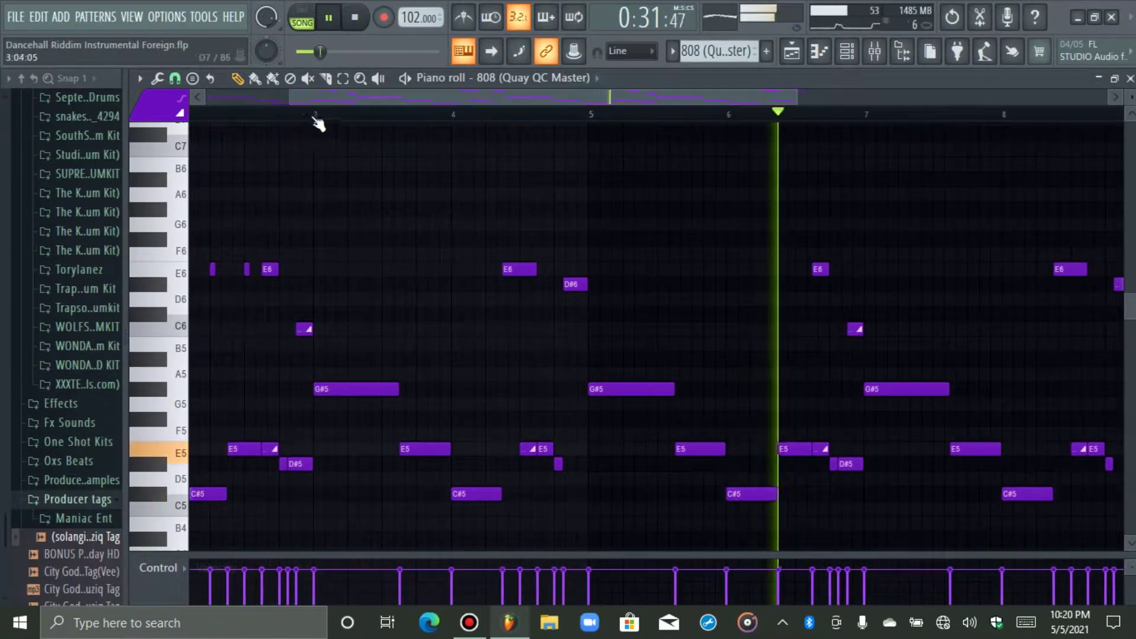
drag(289, 98, 205, 97)
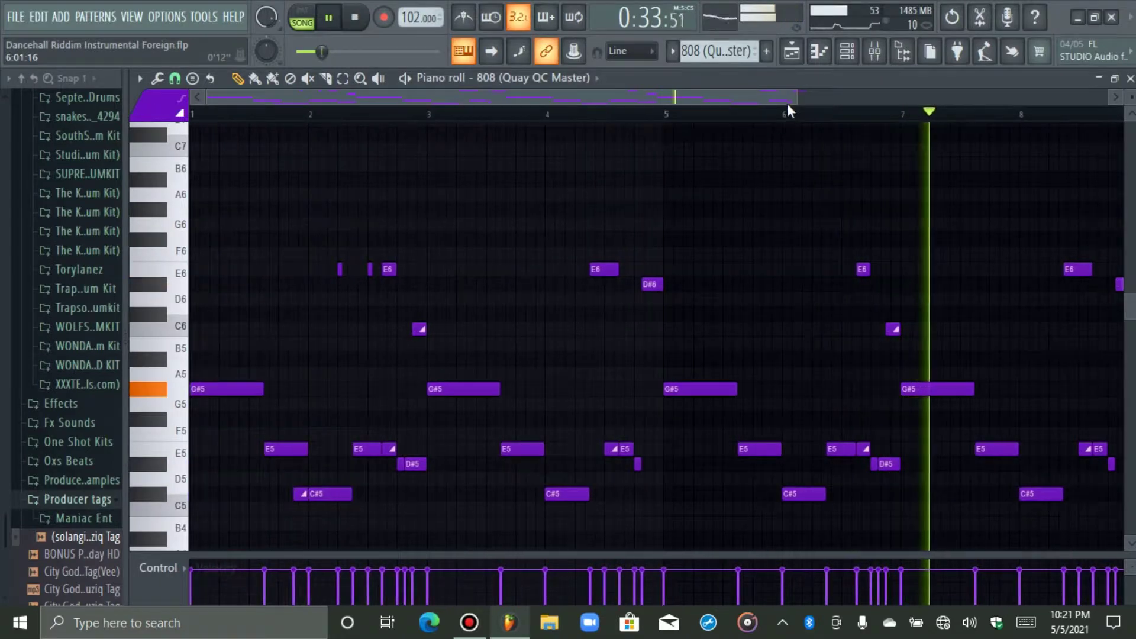
drag(797, 98, 816, 99)
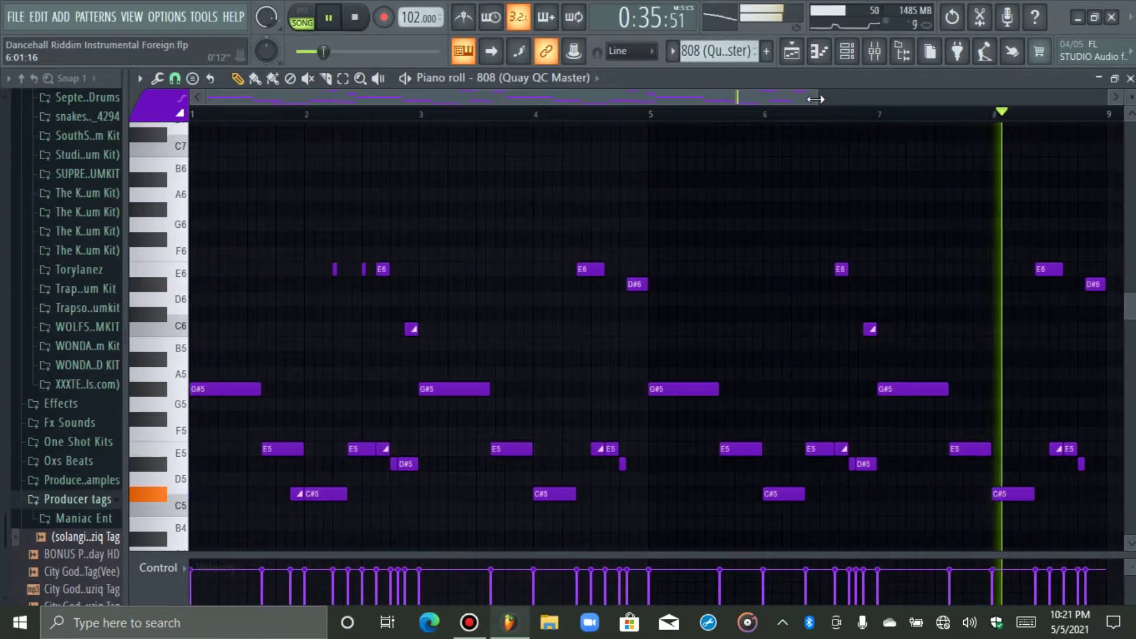
key(space)
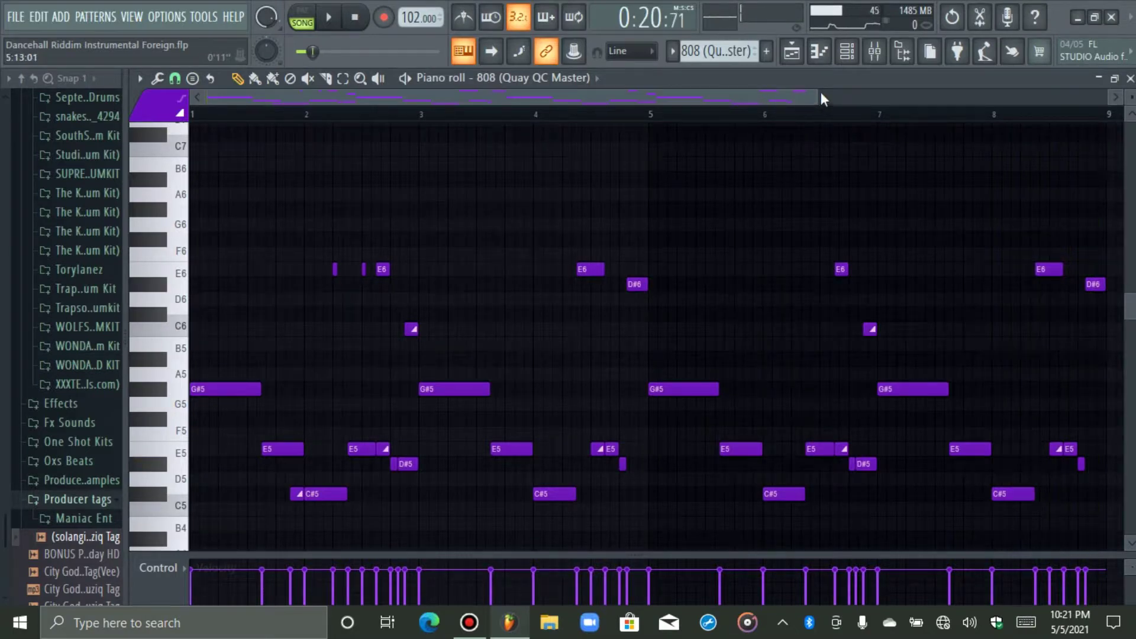
Look through the samples in the Lil Baby 4PF Kit_TrapZone folder in the browser and collapse the folder again.
drag(820, 98, 656, 114)
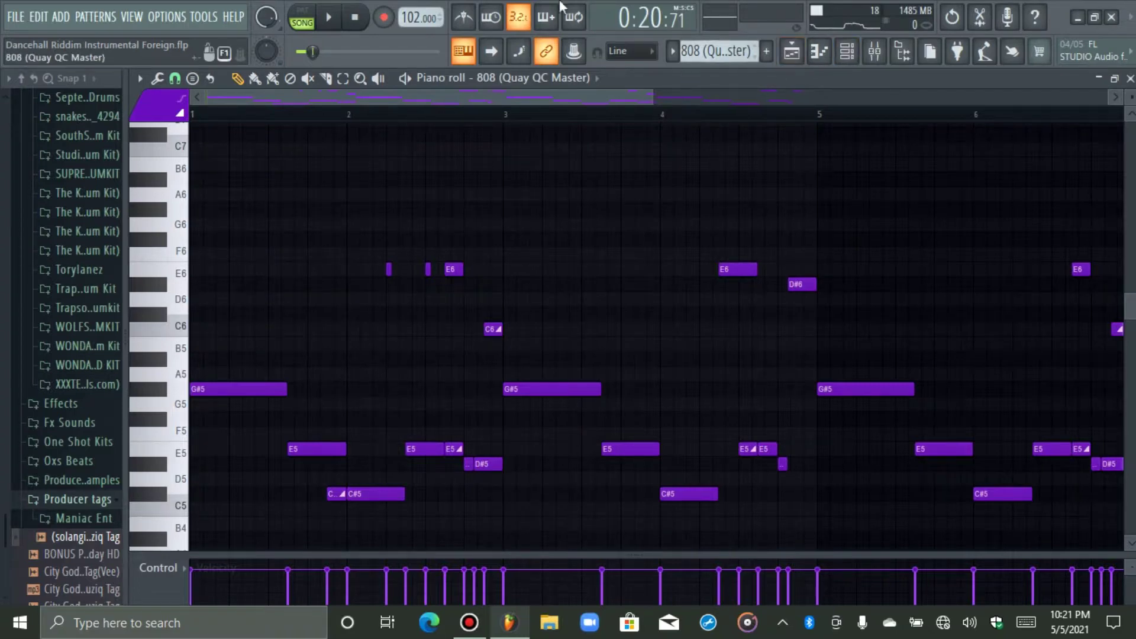
scroll(16, 246, up, 5)
scroll(11, 237, up, 5)
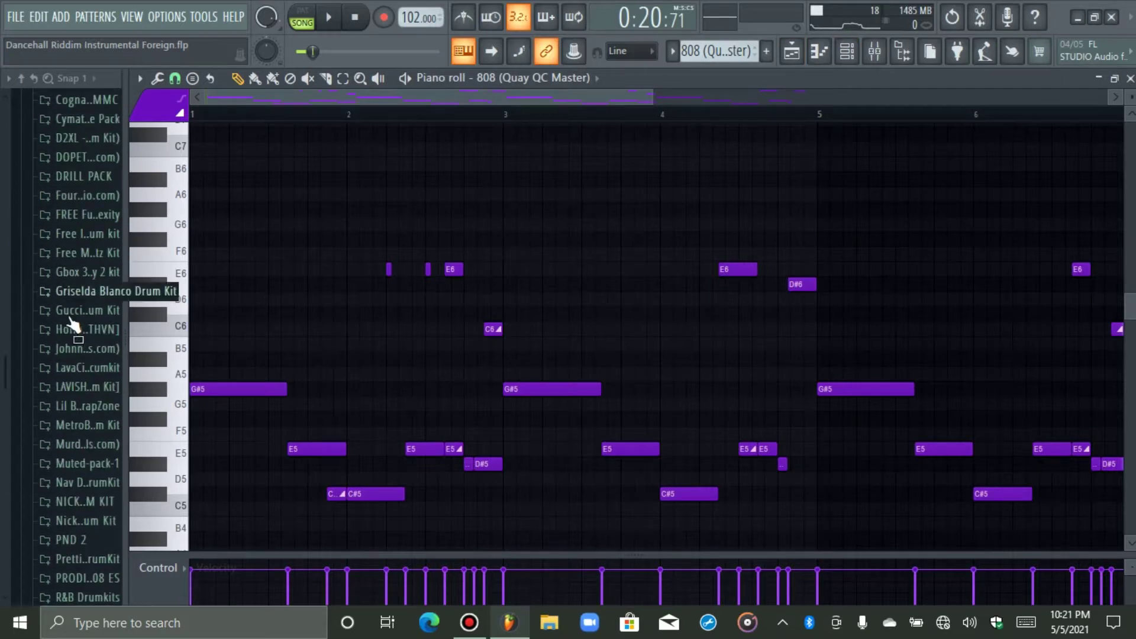
click(76, 408)
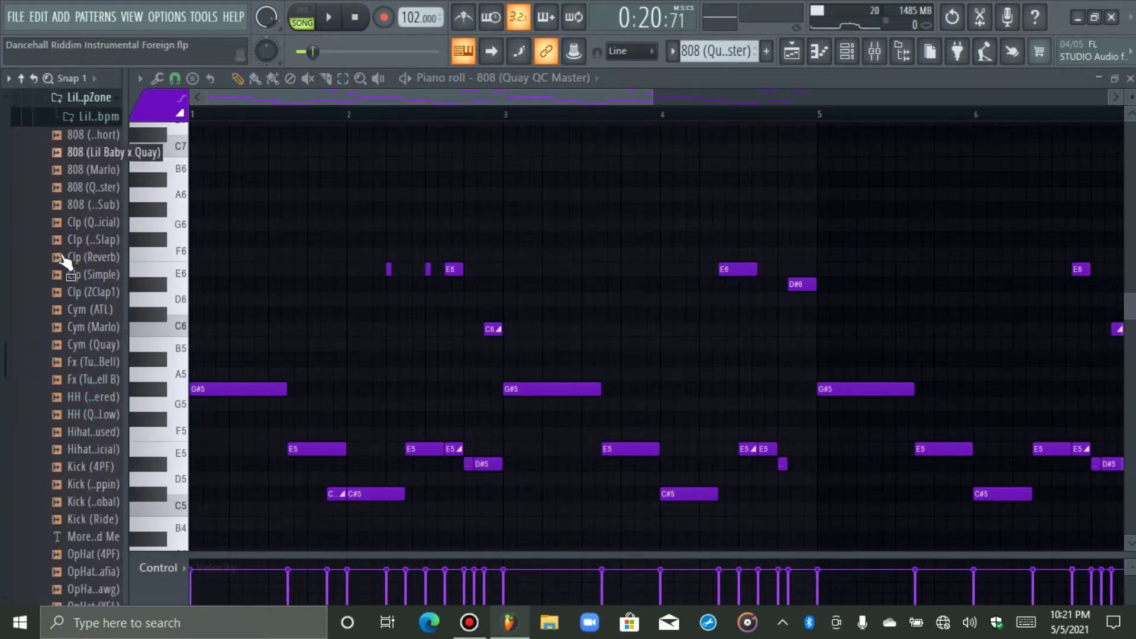
click(80, 98)
click(75, 394)
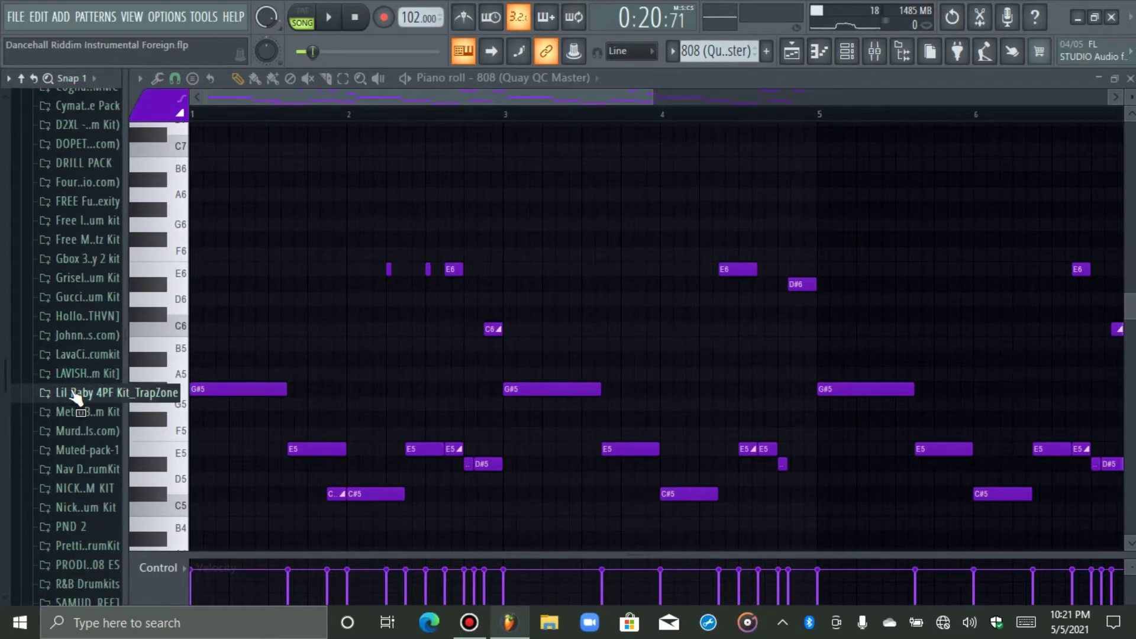
drag(2, 390, 3, 402)
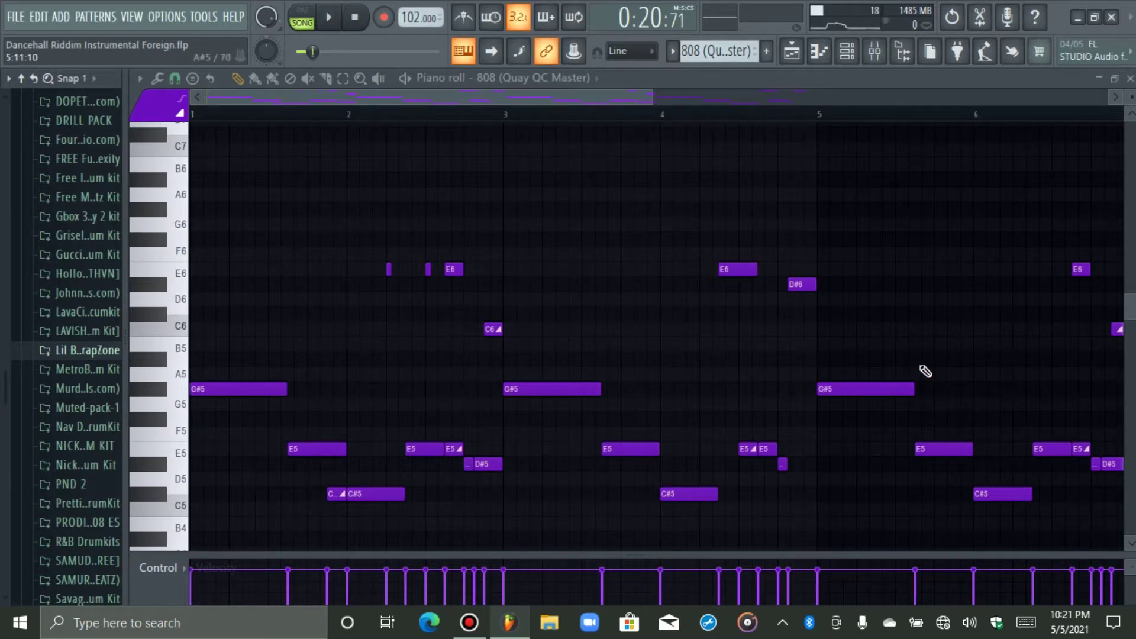
drag(653, 93, 805, 99)
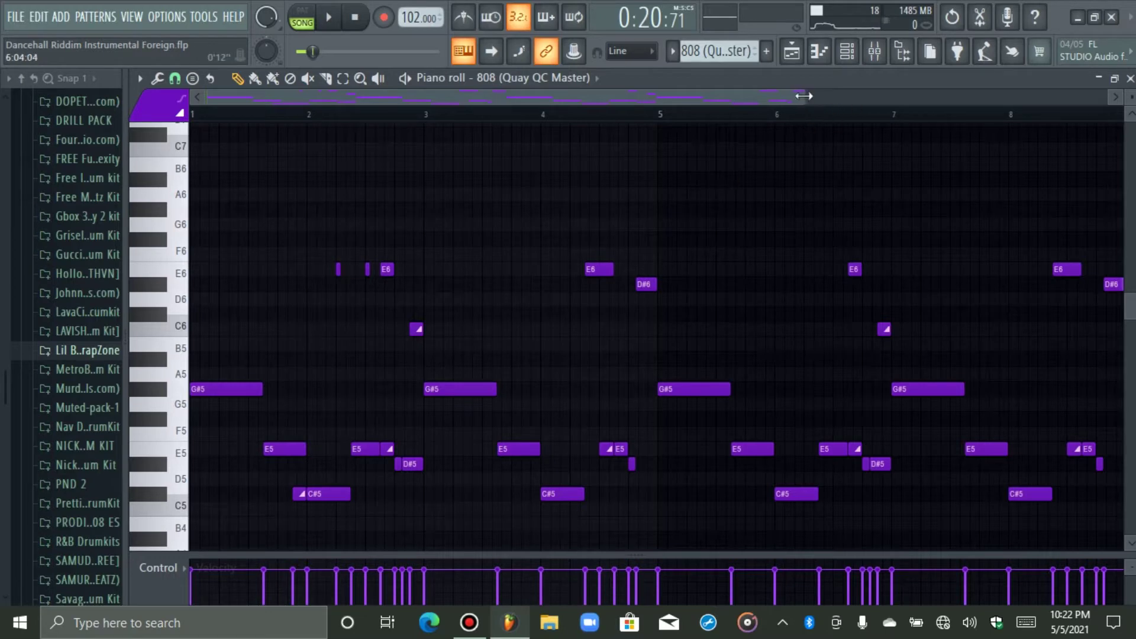
mouse_move(804, 96)
mouse_down()
mouse_move(824, 94)
mouse_move(807, 100)
mouse_up()
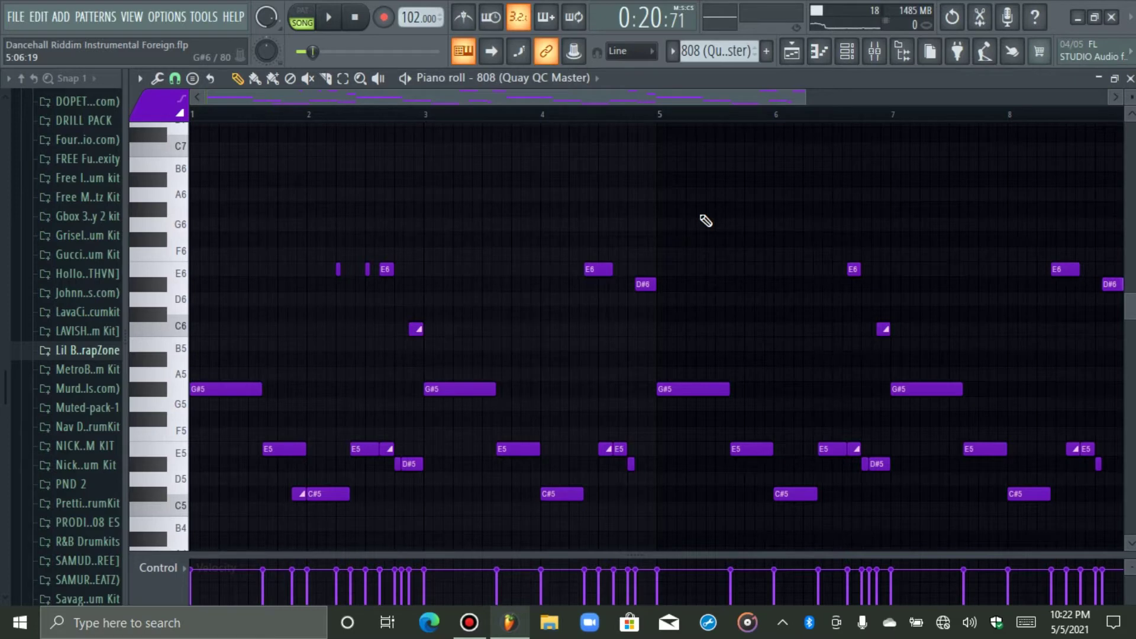
scroll(682, 260, down, 1)
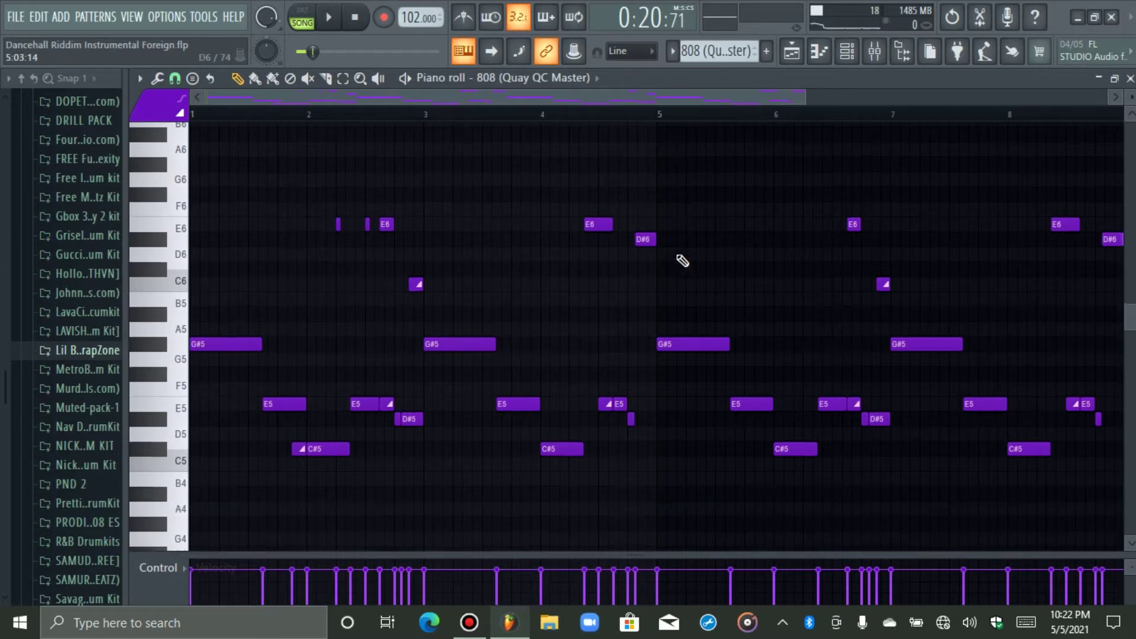